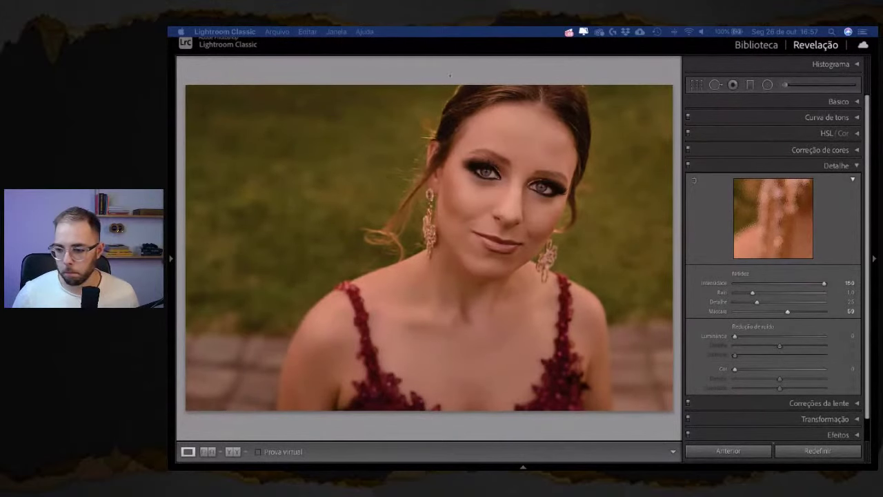
Step: Return from the portrait to the library grid and open the backlit photo of the couple embracing in the forest
left_click(756, 44)
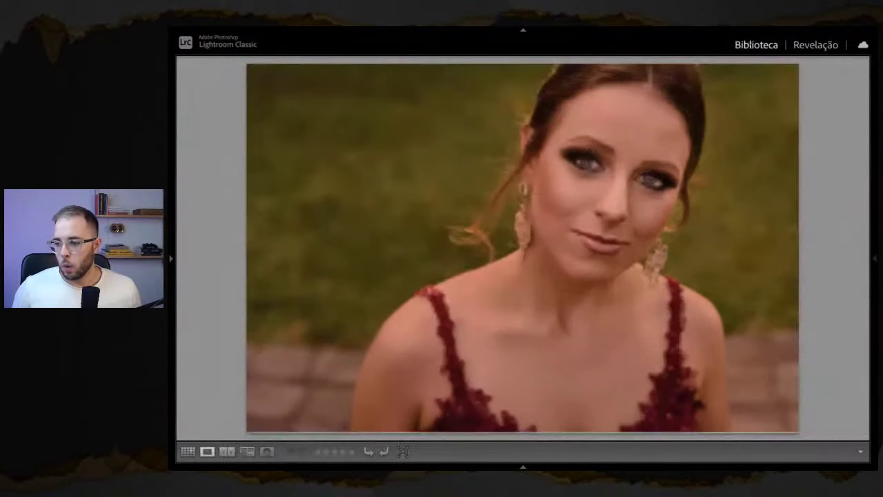
left_click(807, 46)
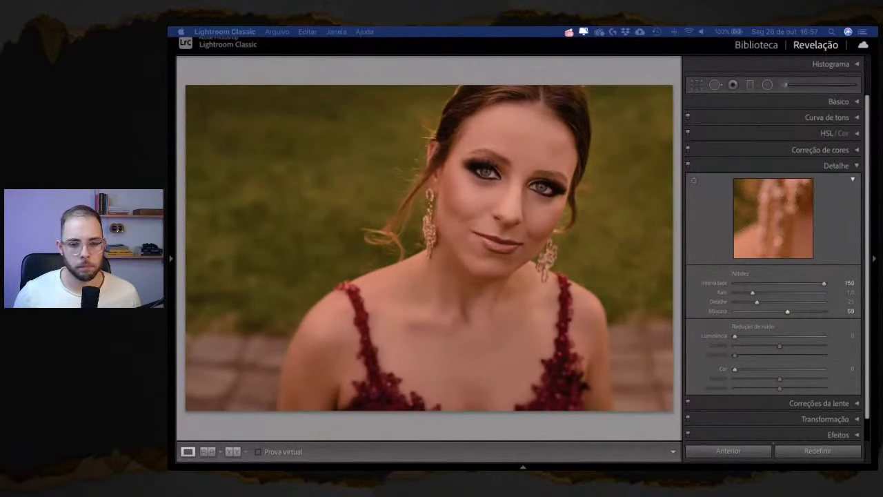
left_click(752, 46)
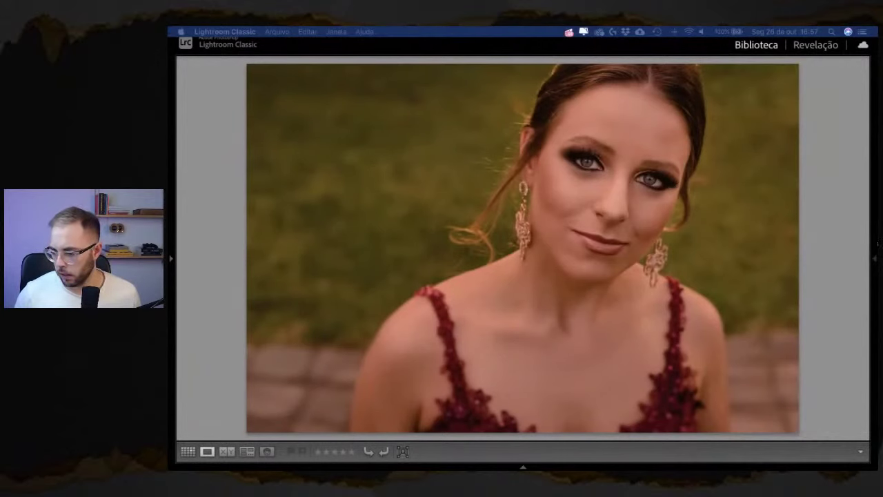
key("F8")
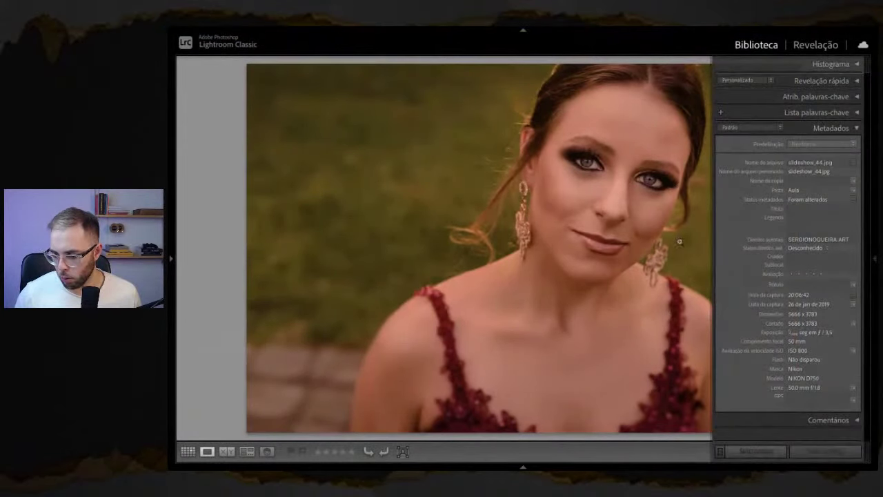
key("F8")
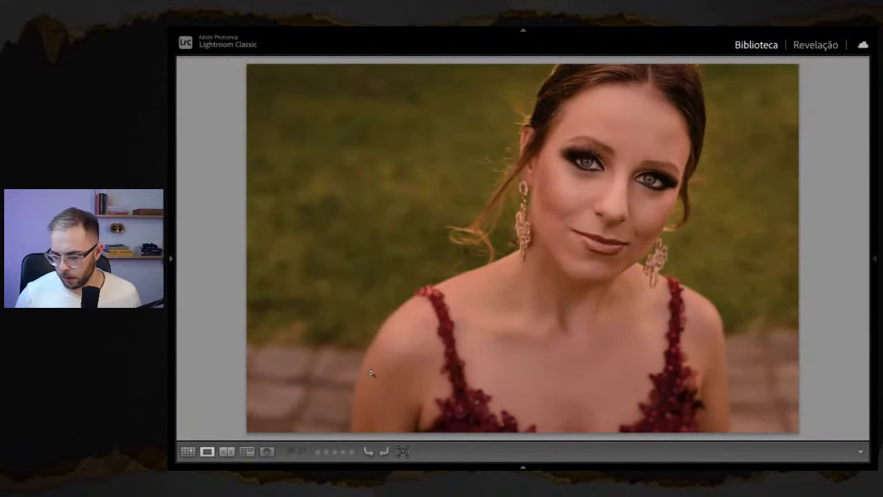
left_click(187, 452)
left_click(559, 333)
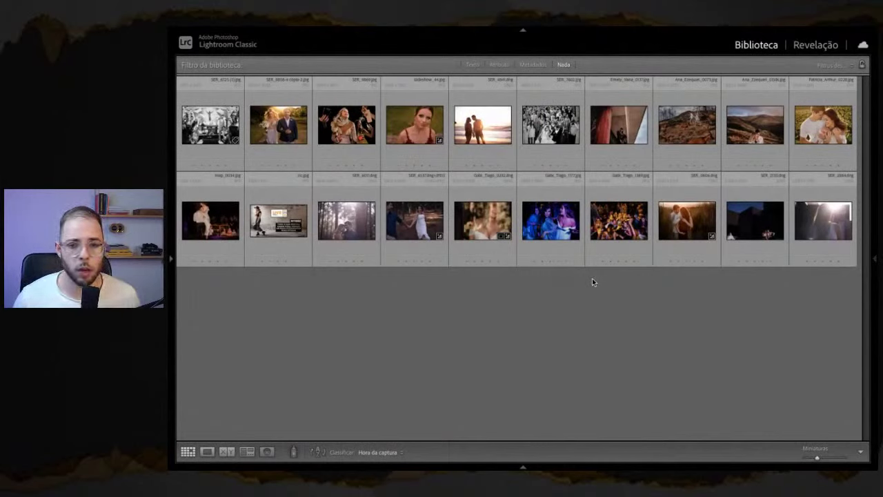
double_click(362, 222)
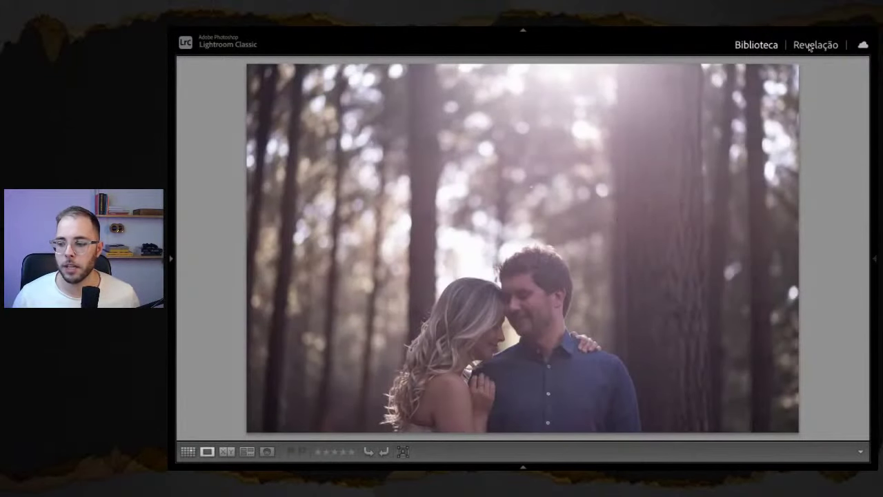
Step: Compare the backlit forest photo with the neighbouring shot of the same couple holding hands
left_click(187, 451)
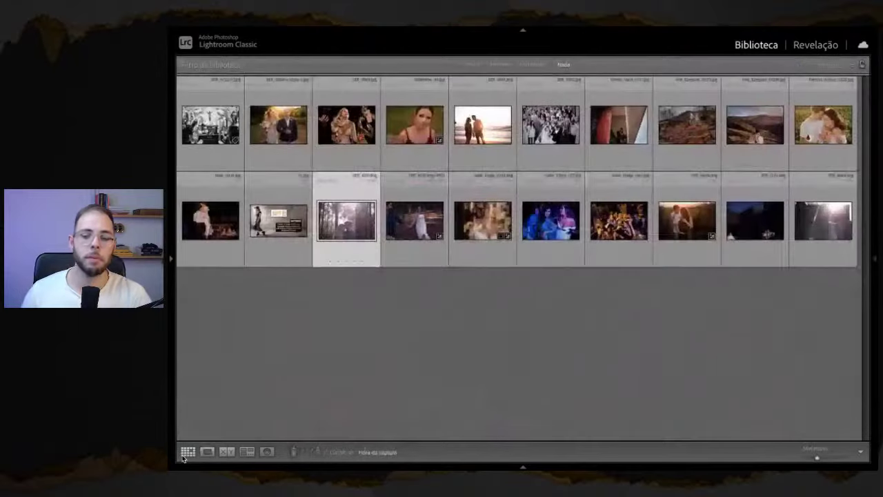
double_click(336, 219)
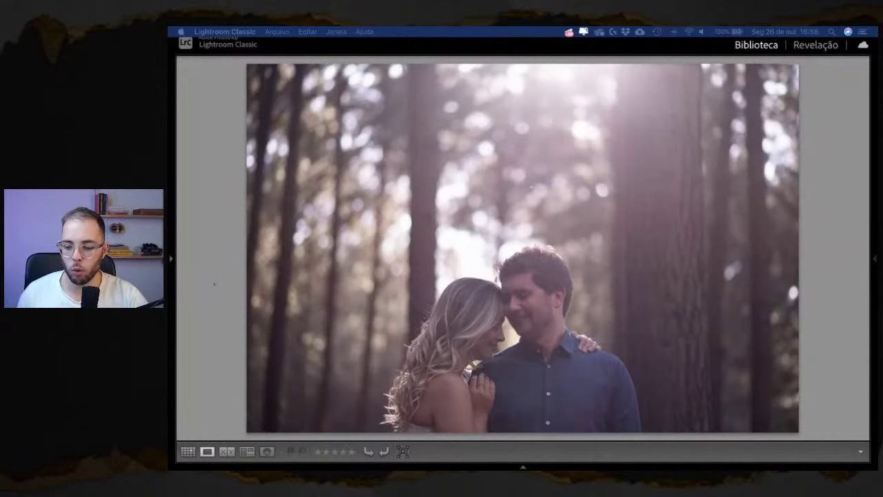
key("Right")
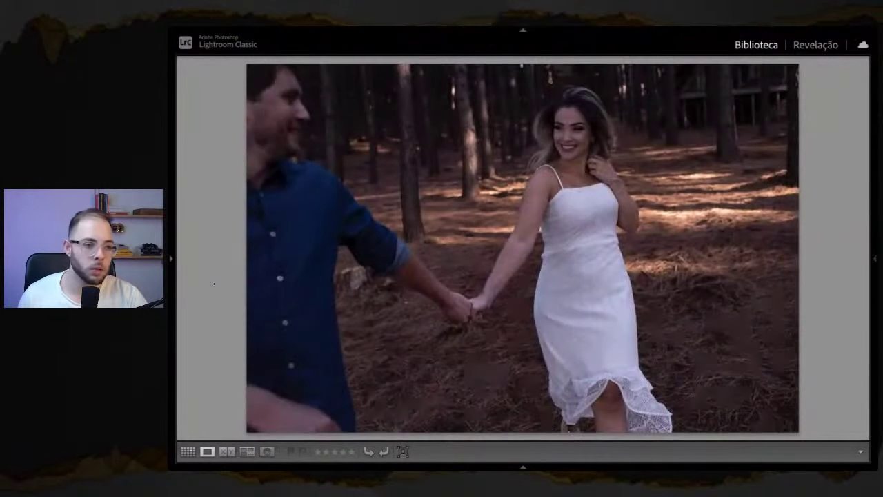
key("Right")
key("Right")
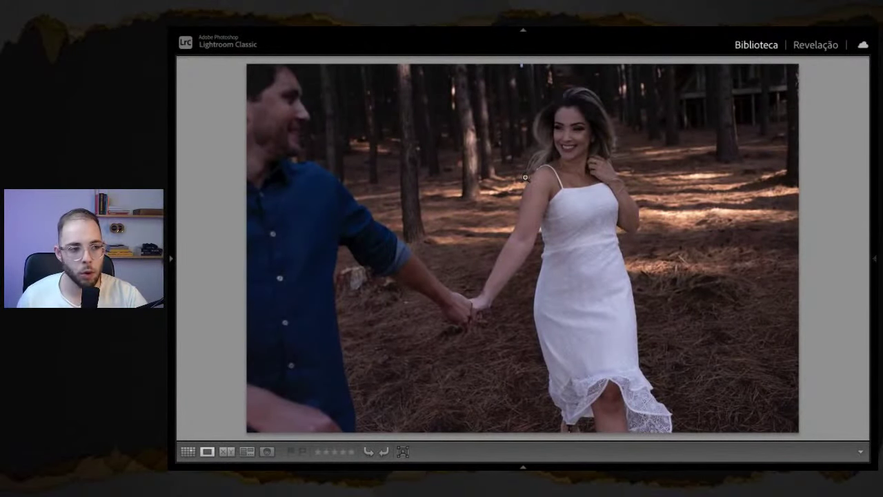
key("Left")
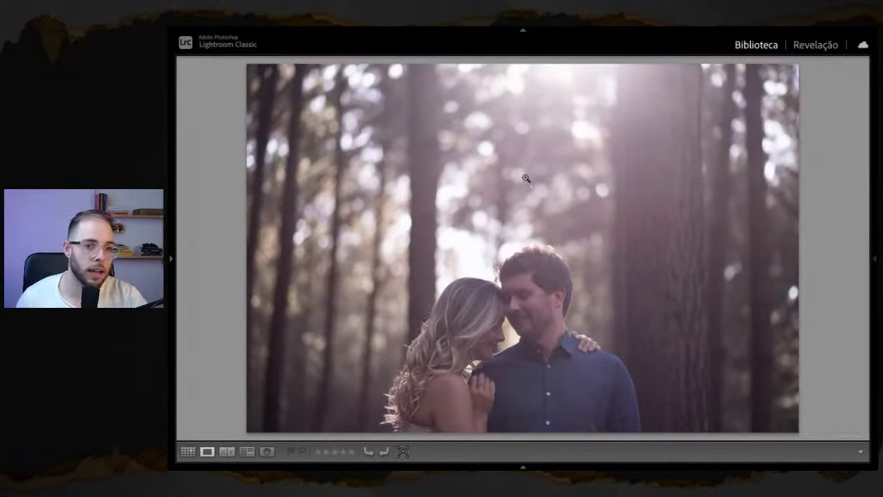
key("Right")
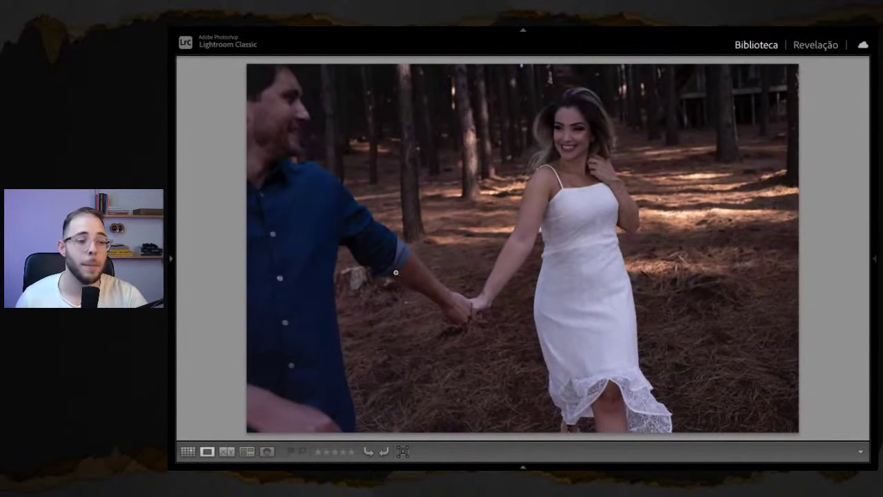
key("Left")
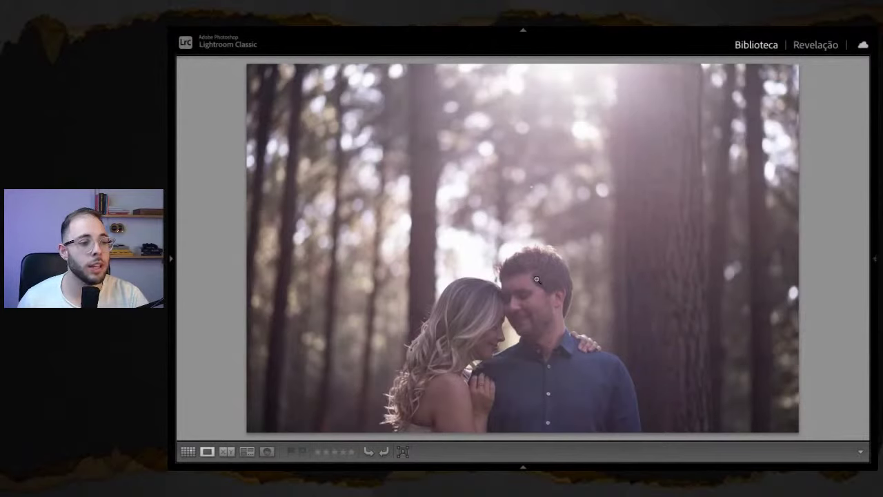
Step: Open the backlit couple photo in the Develop module and inspect the couple's faces
left_click(814, 46)
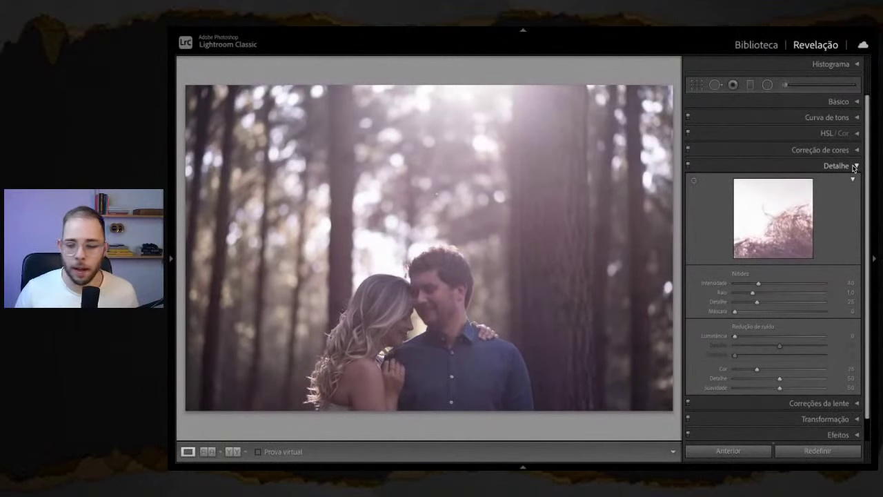
left_click(414, 319)
key("ctrl+minus")
key("ctrl+minus")
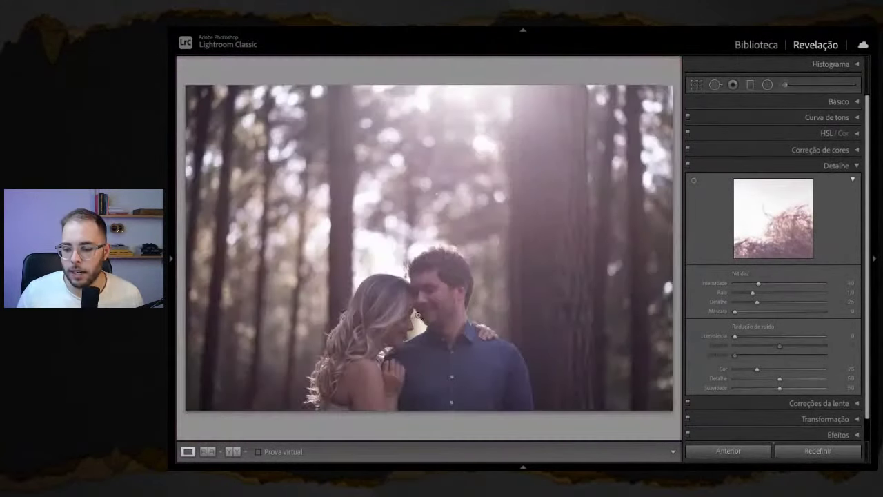
Step: Try a sharpening intensity of 132, examine the couple's faces up close, and reset the intensity to its default
left_click_drag(758, 284, 813, 283)
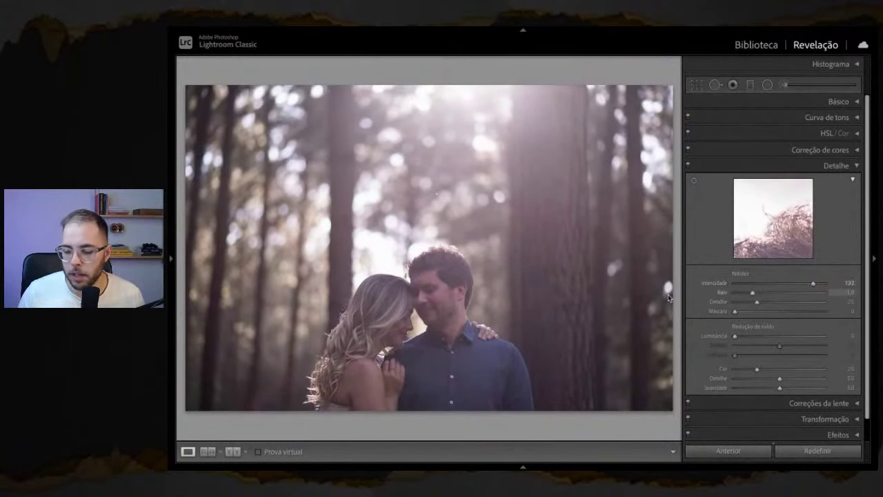
left_click(403, 319)
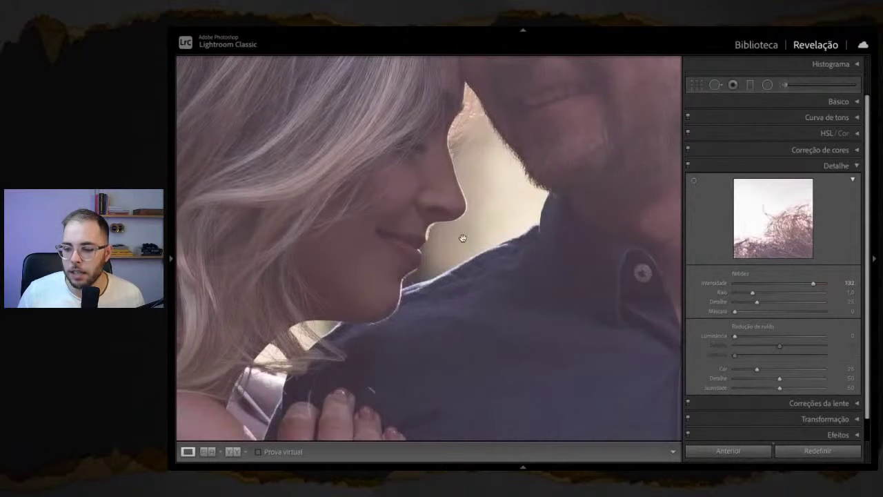
left_click_drag(489, 212, 421, 256)
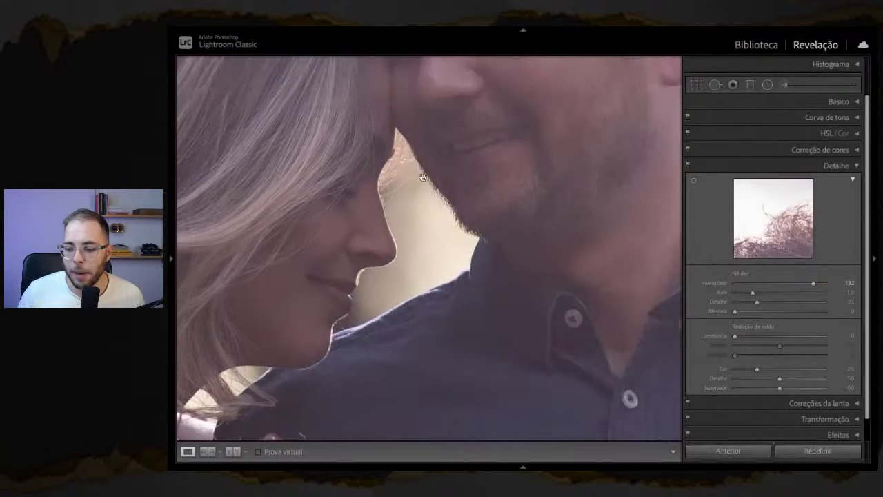
left_click(431, 221)
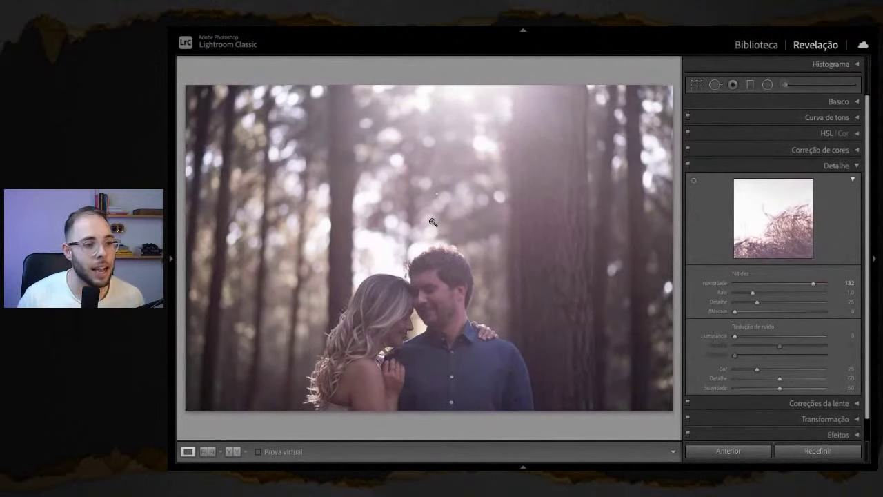
double_click(722, 283)
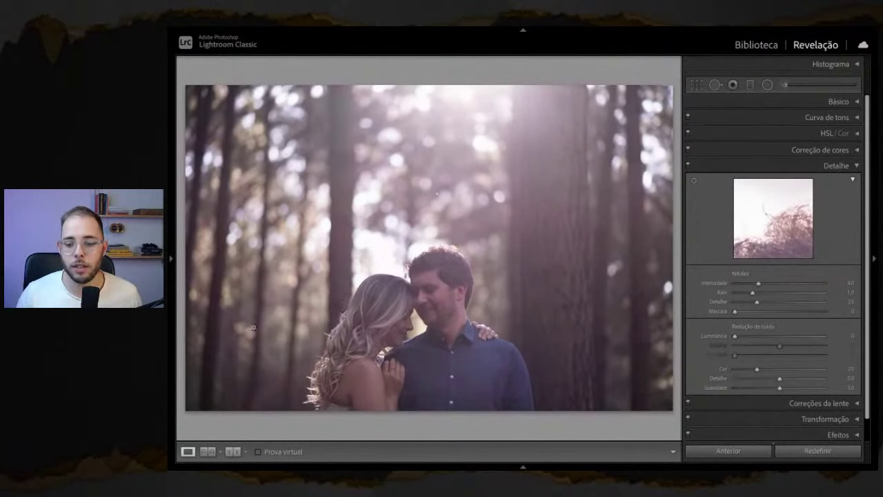
Step: Apply the 2019 colour user preset with noise reduction (Cor, Com Redução) to the couple photo
left_click(173, 260)
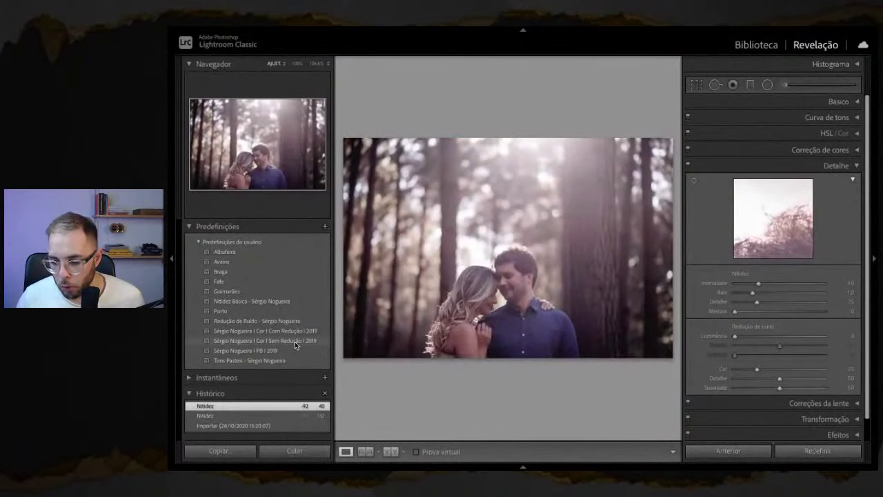
left_click(297, 334)
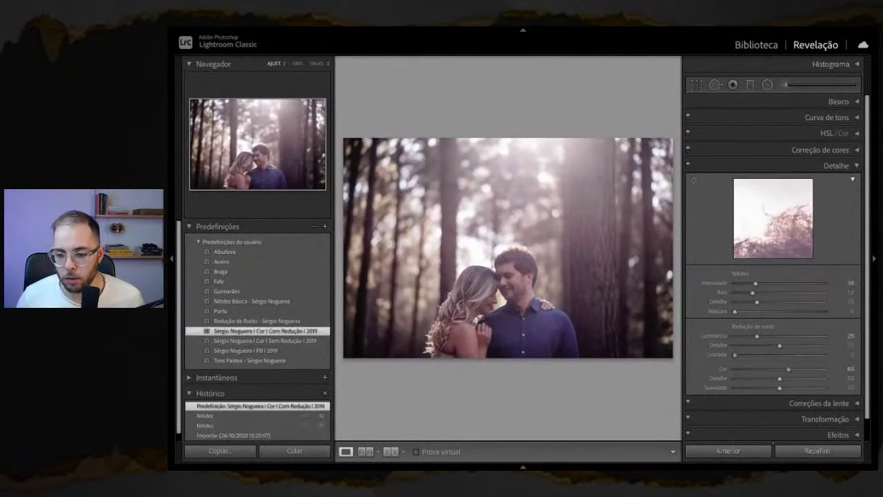
left_click(171, 275)
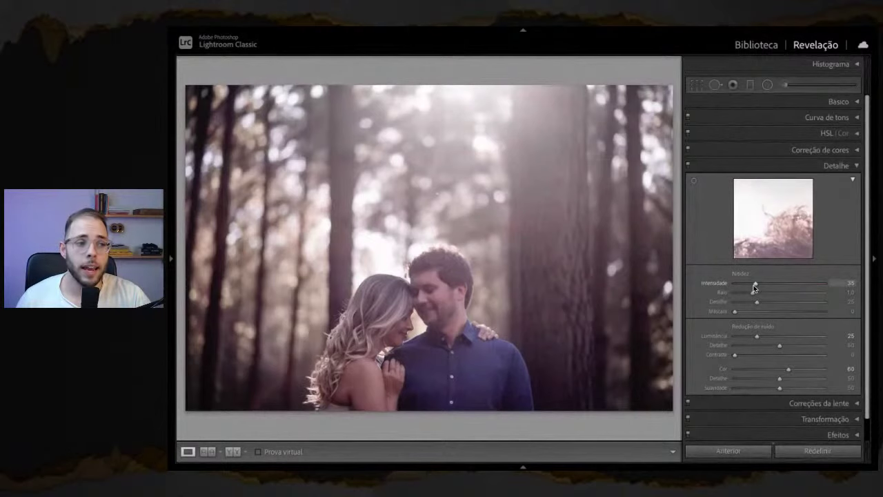
Step: Try raising Texture as far as +100 on the couple photo, resetting it after each attempt
left_click(839, 102)
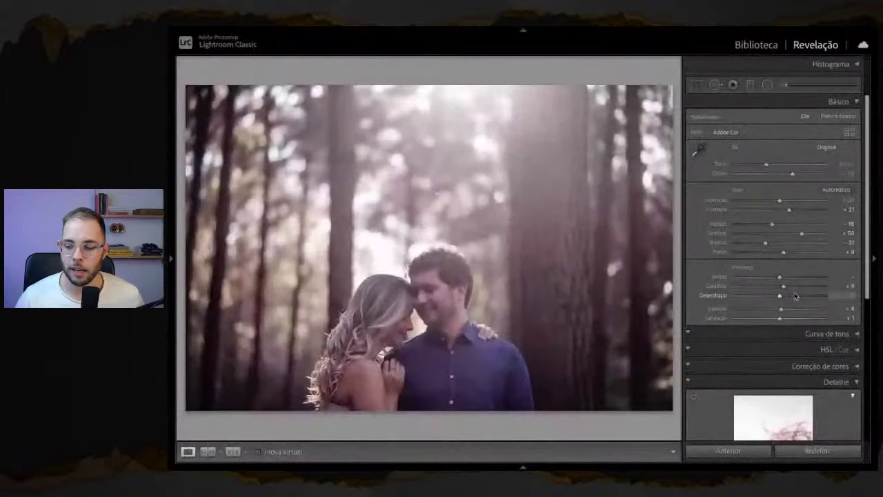
left_click_drag(780, 277, 820, 276)
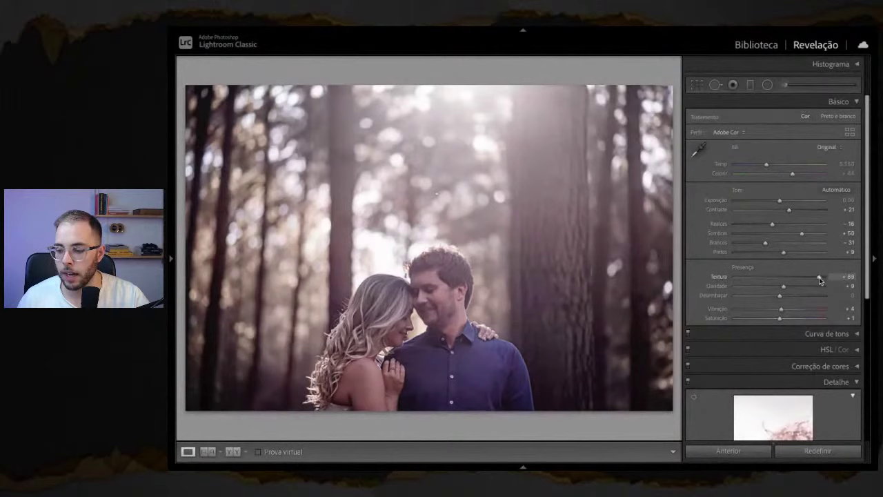
double_click(714, 277)
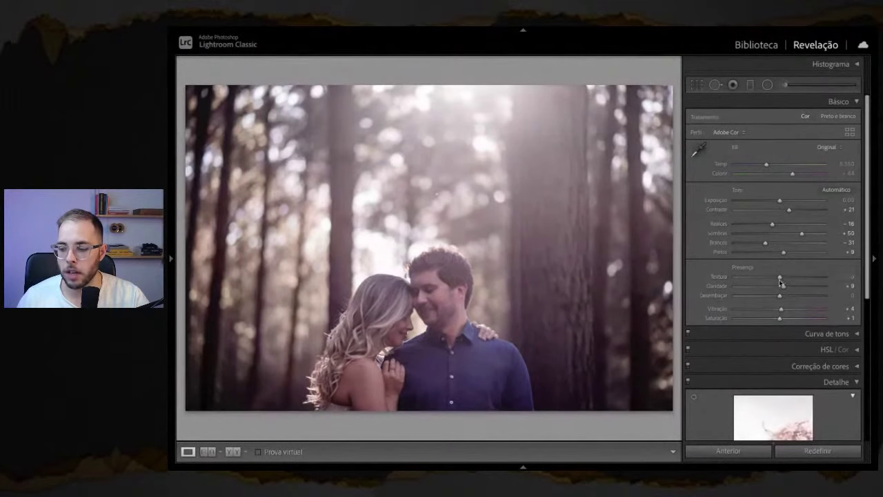
left_click_drag(780, 277, 823, 279)
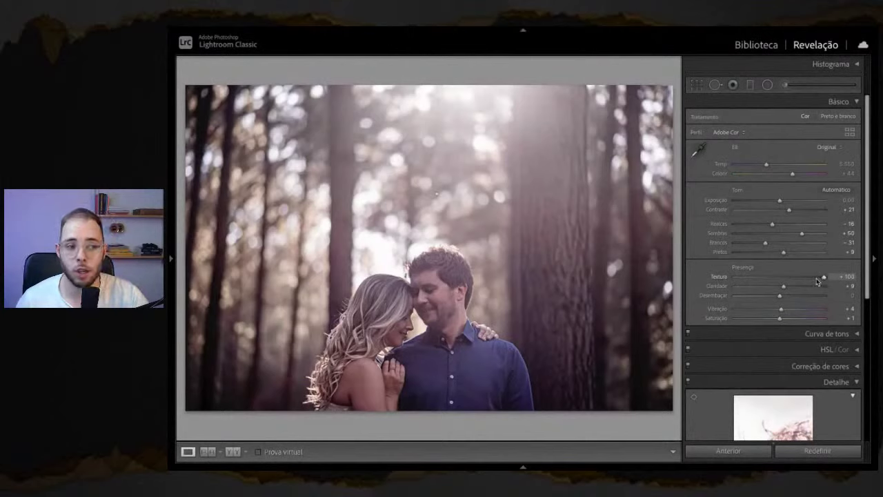
double_click(714, 278)
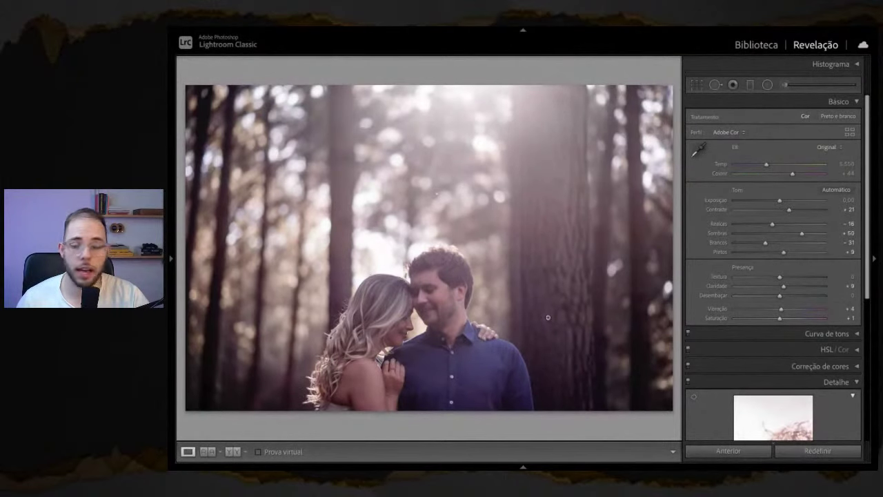
left_click_drag(779, 277, 828, 277)
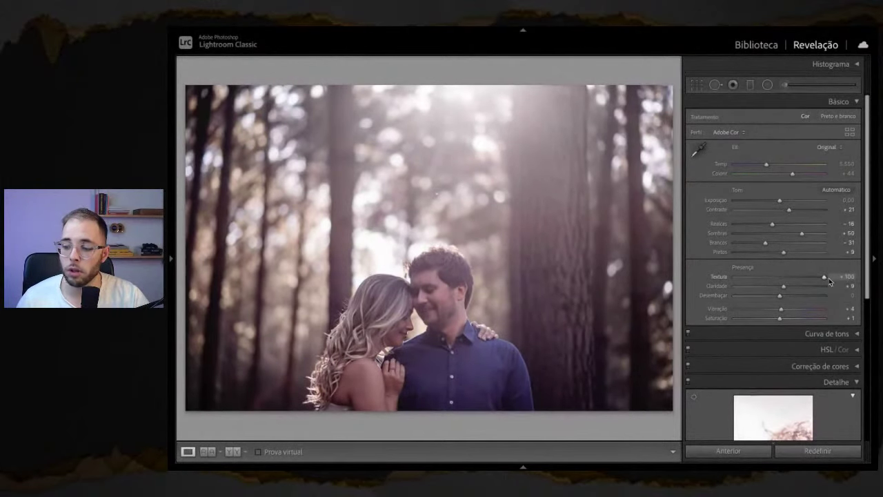
double_click(712, 279)
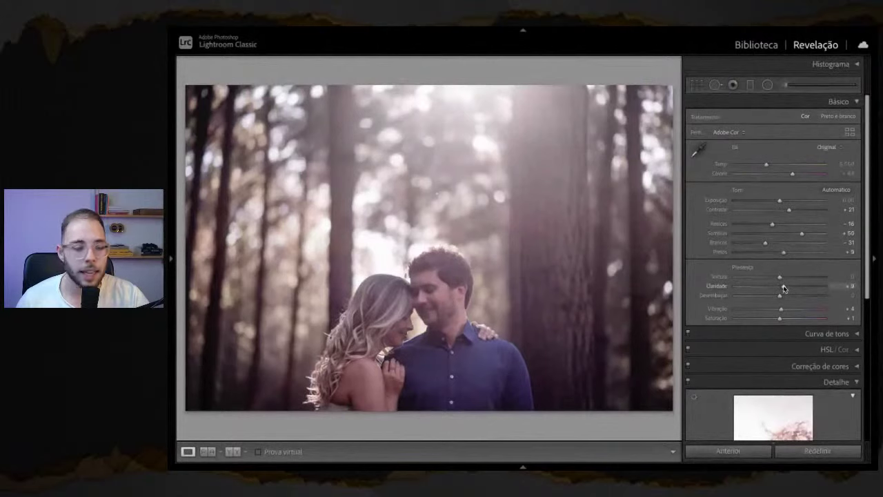
Step: Set Dehaze to +46 and Exposure to +0.10 in the basic adjustments of the couple photo
left_click_drag(781, 294, 799, 294)
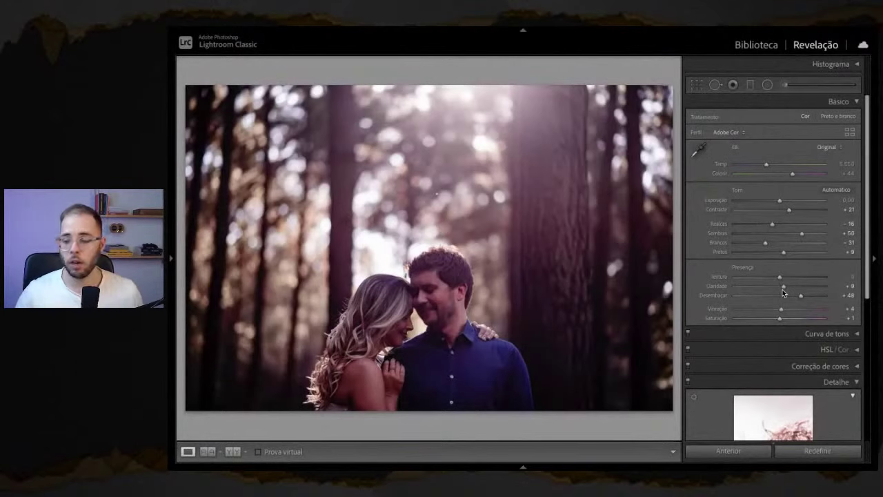
left_click_drag(800, 298, 799, 297)
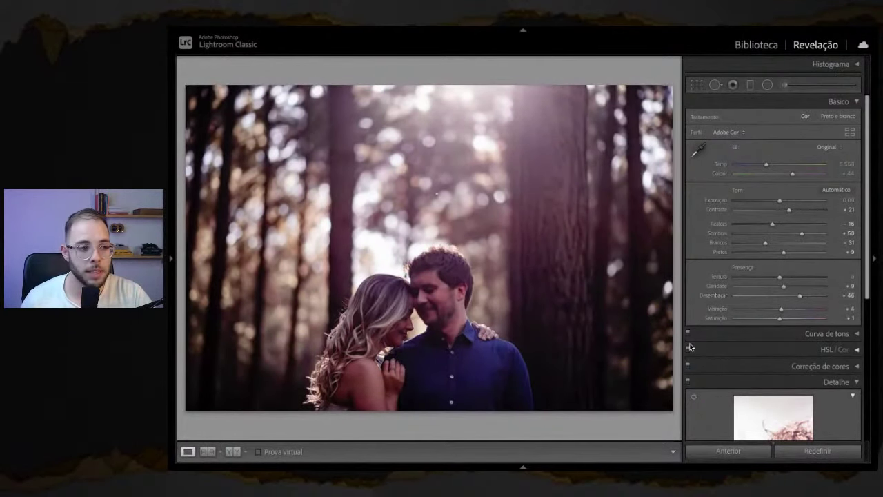
left_click(802, 200)
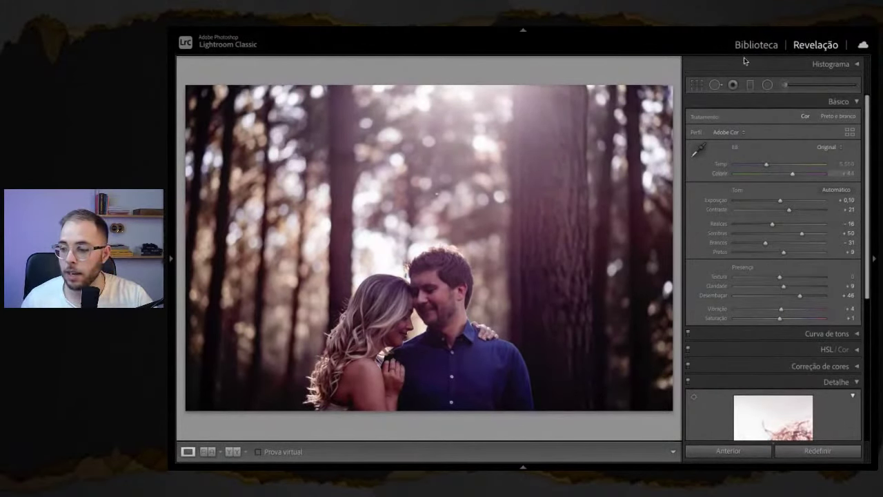
Step: Add a large radial filter around the couple with Exposure 0.55 and Shadows 18, extending it over the lower photo
left_click(764, 83)
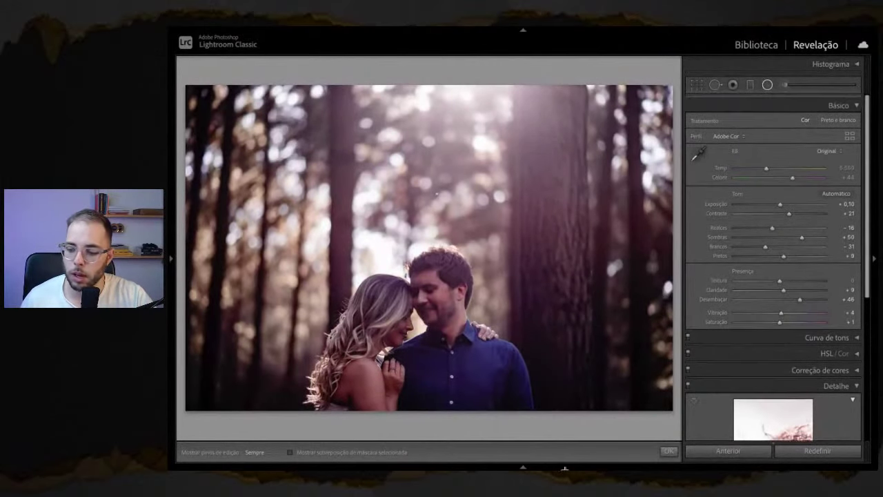
left_click_drag(681, 469, 561, 262)
left_click_drag(424, 241, 428, 185)
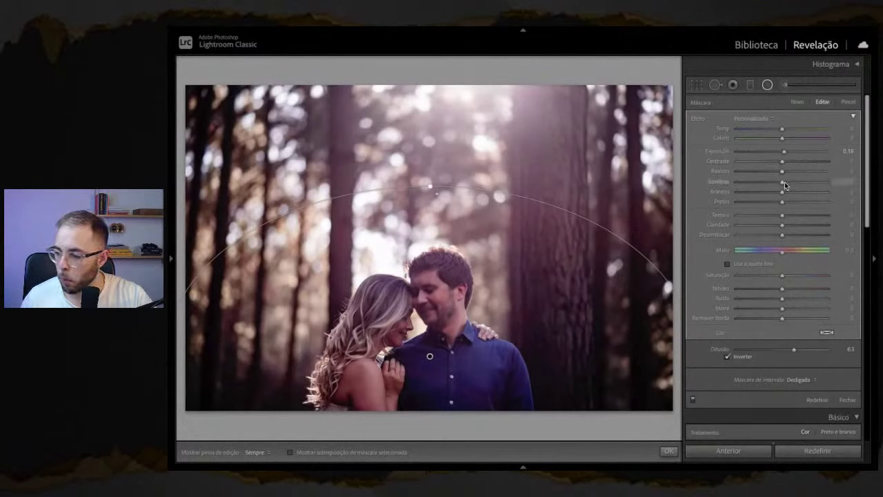
left_click_drag(783, 183, 790, 183)
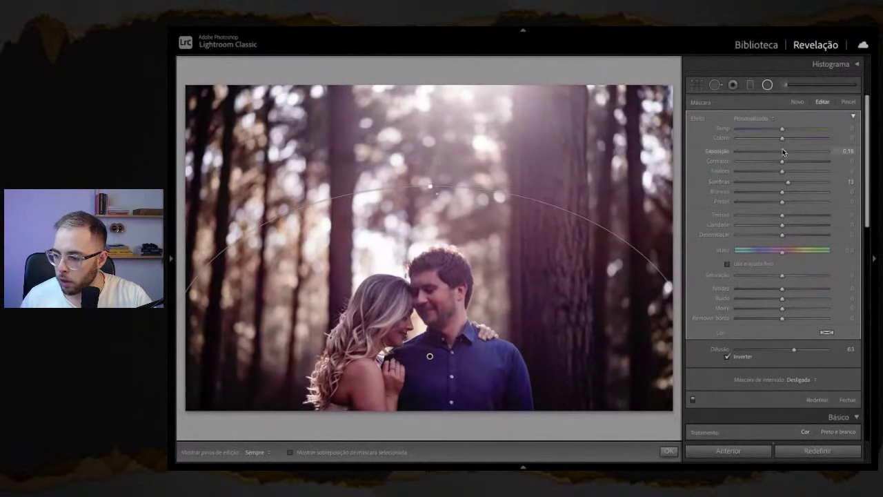
left_click_drag(789, 149, 789, 152)
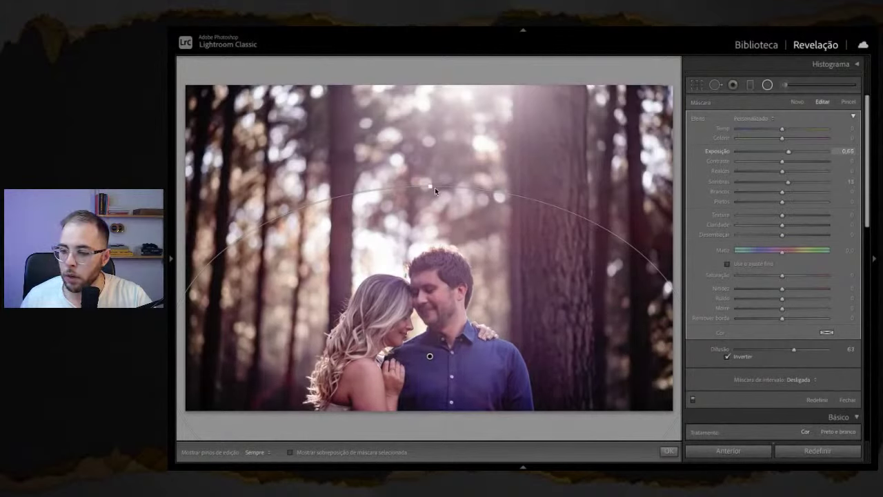
left_click_drag(431, 184, 419, 158)
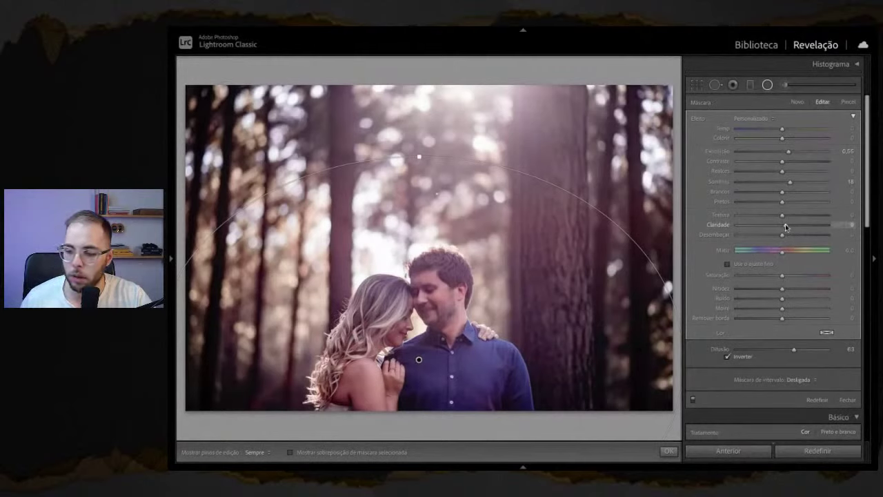
key("shift+m")
Step: Set the photo's overall Exposure to +0.20 and Whites to -46 in the basic adjustments
scroll(786, 201, "up", 2)
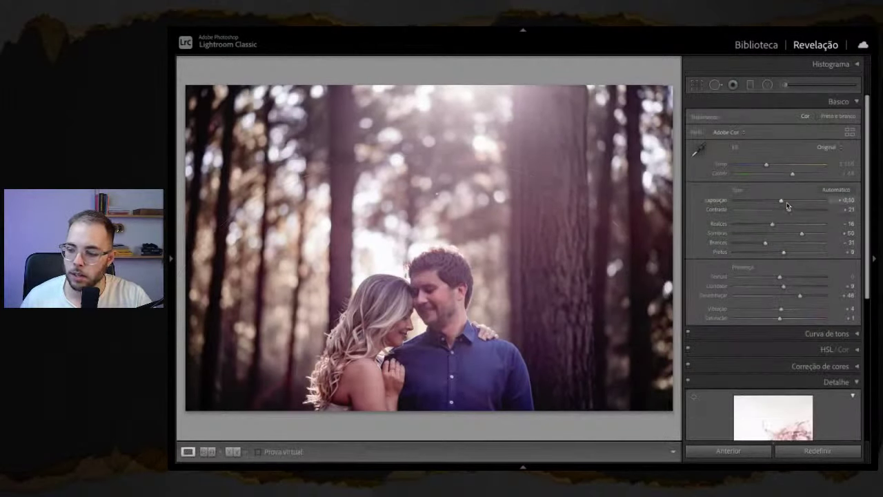
scroll(801, 232, "up", 3)
scroll(798, 232, "down", 3)
left_click_drag(766, 243, 759, 243)
Step: Warm the white balance to Temp 6,861 and Tint +15, and compare the result with the unedited photo
scroll(779, 169, "down", 10)
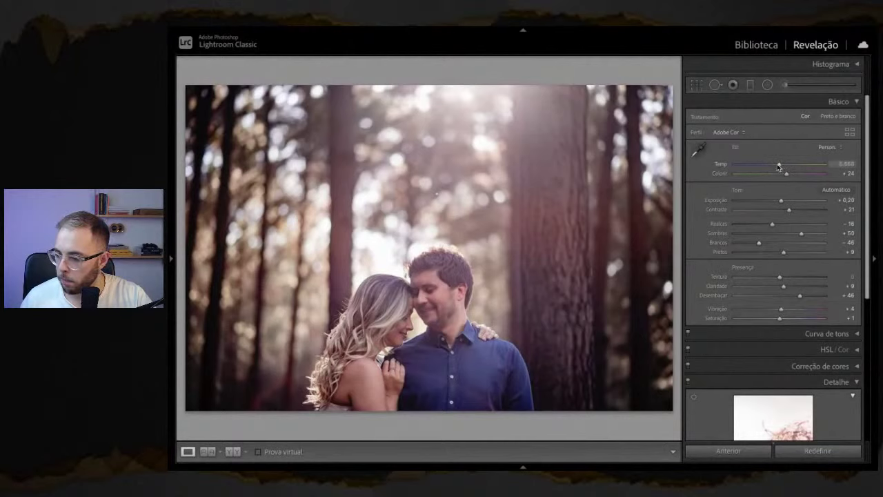
scroll(778, 166, "up", 3)
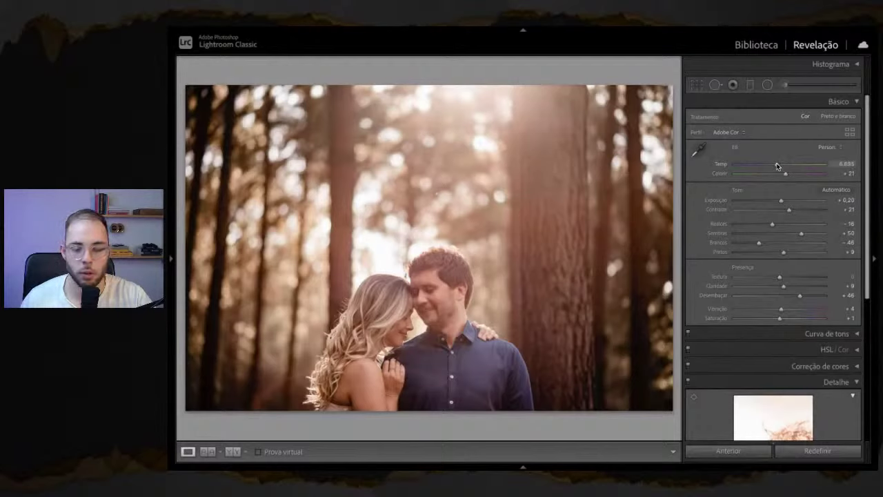
scroll(783, 171, "down", 3)
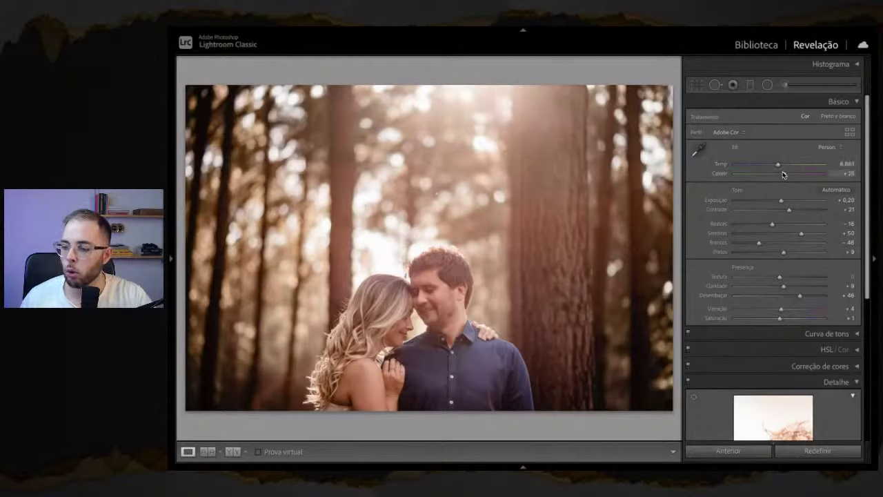
left_click(815, 452)
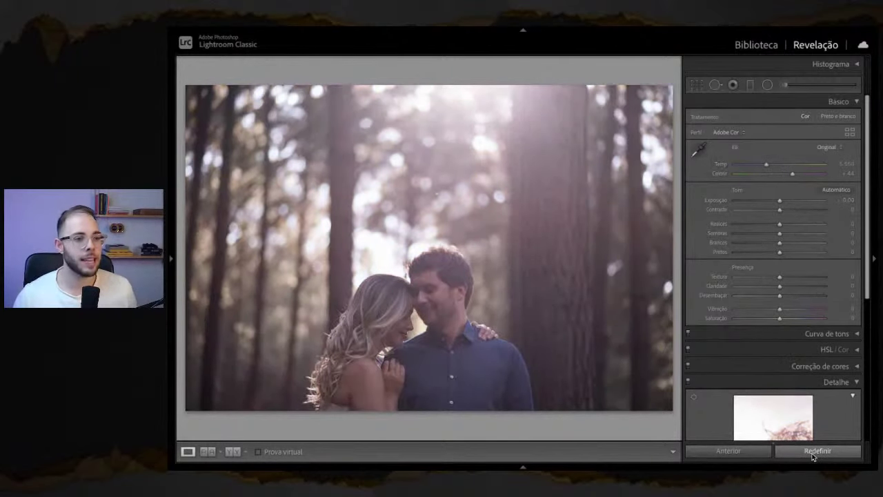
key("ctrl+z")
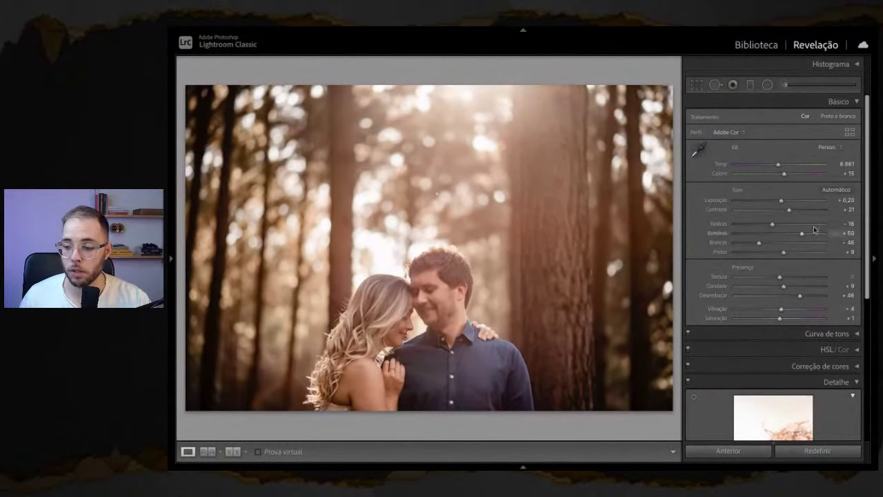
Step: Draw a large radial filter over the sunlight at the photo's upper edge, reaching down to the man's head
left_click(768, 87)
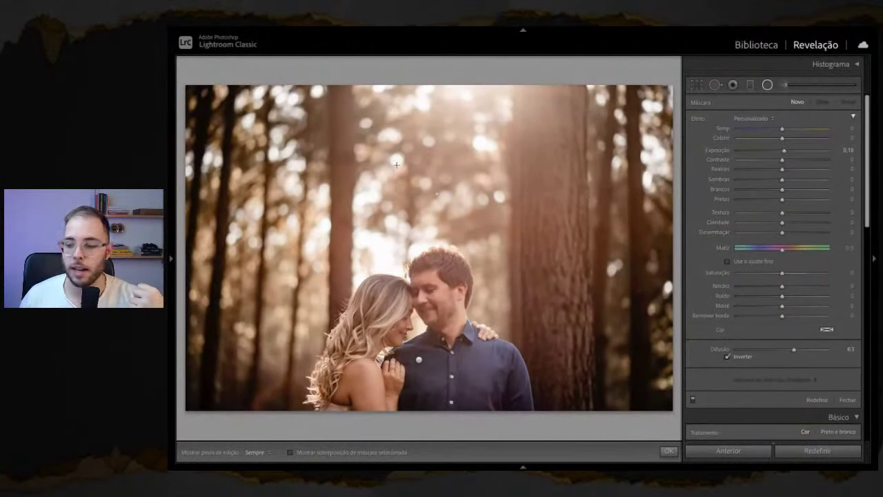
left_click_drag(415, 123, 628, 238)
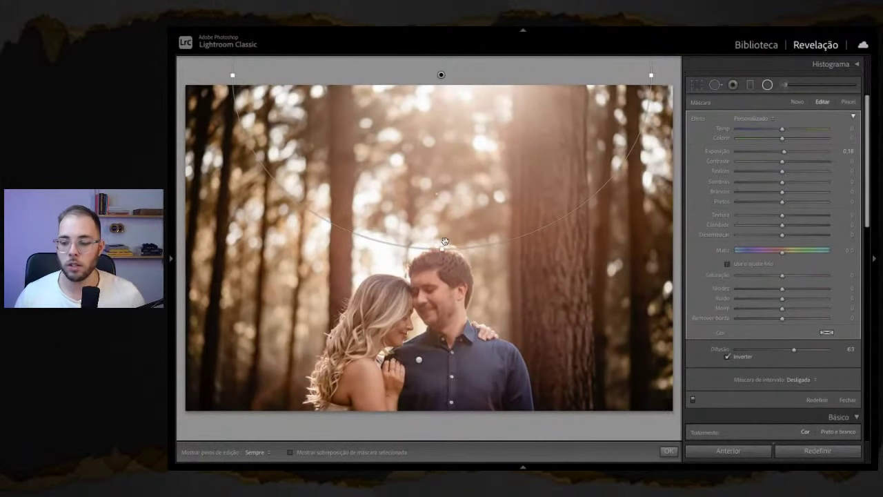
left_click_drag(441, 249, 443, 285)
mouse_move(452, 182)
left_mouse_down()
mouse_move(467, 152)
mouse_move(458, 170)
left_mouse_up()
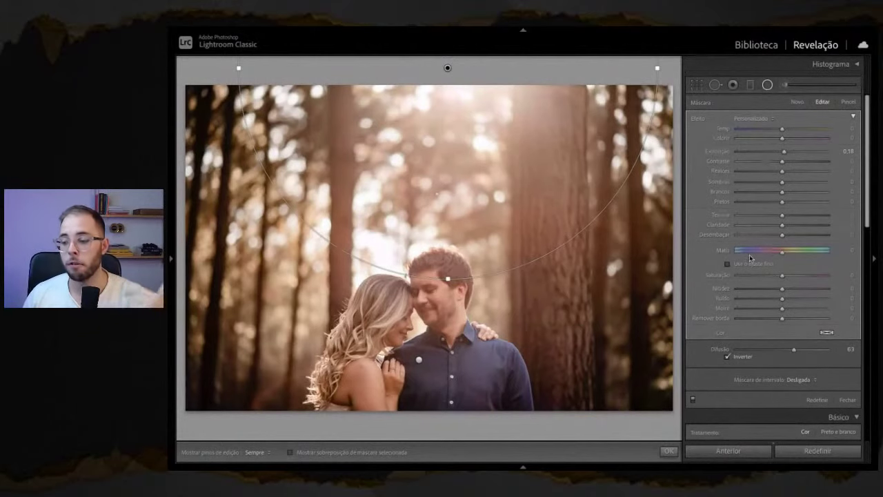
Step: Lower Dehaze to -43 in the sunlight radial filter and shift the filter slightly down toward the couple's faces
mouse_move(782, 237)
left_mouse_down()
mouse_move(765, 236)
mouse_move(819, 237)
mouse_move(771, 237)
left_mouse_up()
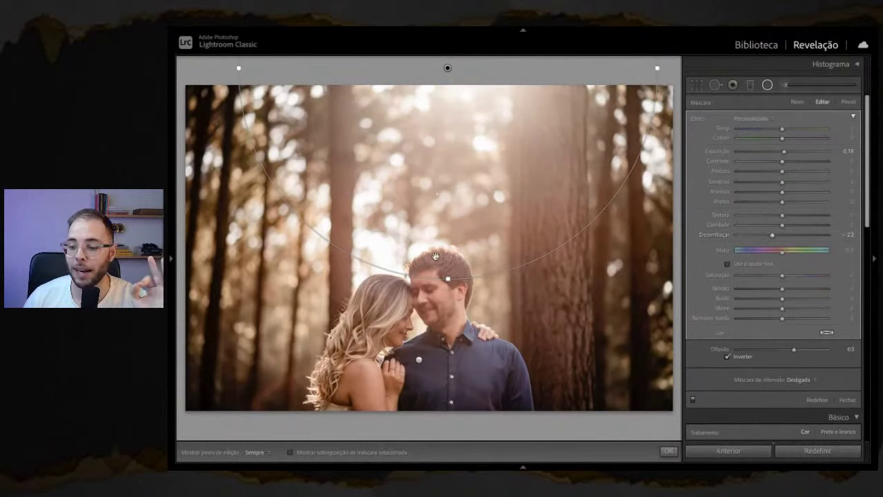
left_click_drag(455, 373, 471, 166)
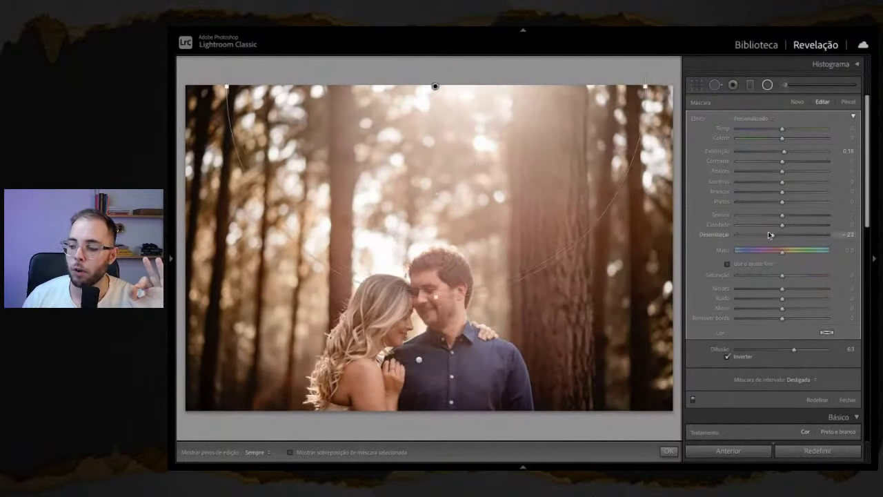
left_click_drag(772, 235, 762, 236)
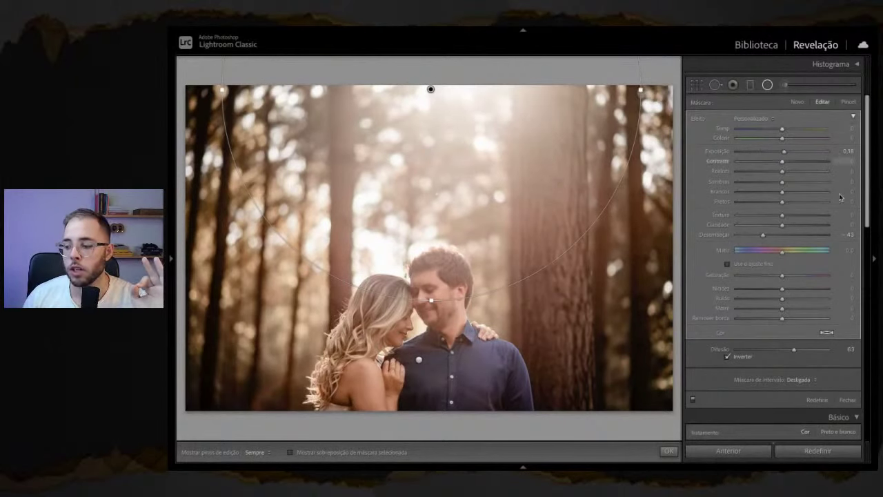
Step: Tint the sunlight radial filter golden yellow with a hue of about 43, and strengthen the tint's saturation
left_click(827, 332)
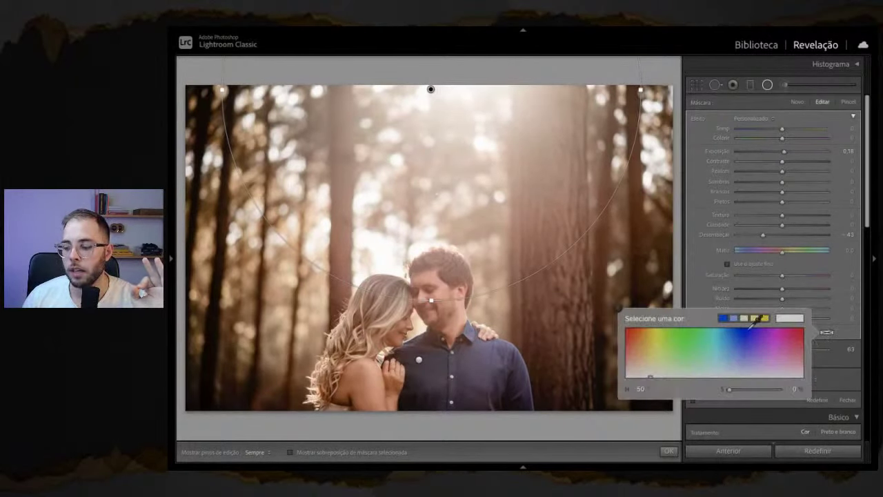
left_click(647, 350)
mouse_move(647, 350)
left_mouse_down()
mouse_move(666, 352)
mouse_move(646, 350)
left_mouse_up()
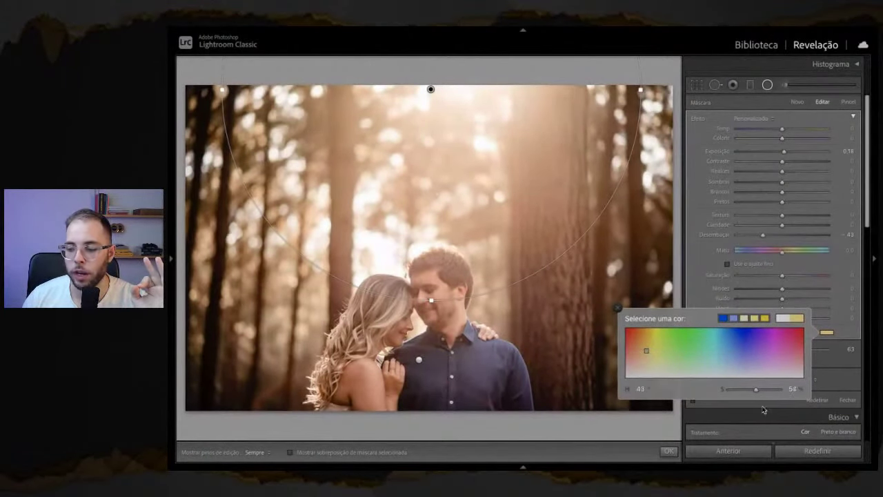
left_click_drag(756, 389, 772, 390)
left_click(618, 308)
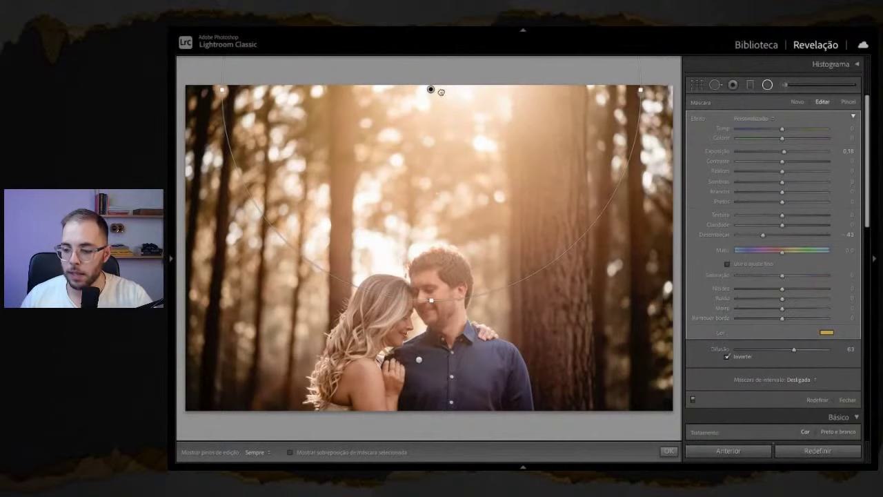
Step: Reposition the sunlight filter above the photo's upper edge and raise its overall intensity to reach Exposure 0.23 and Dehaze -56
mouse_move(430, 300)
left_mouse_down()
mouse_move(430, 287)
mouse_move(432, 314)
mouse_move(435, 304)
left_mouse_up()
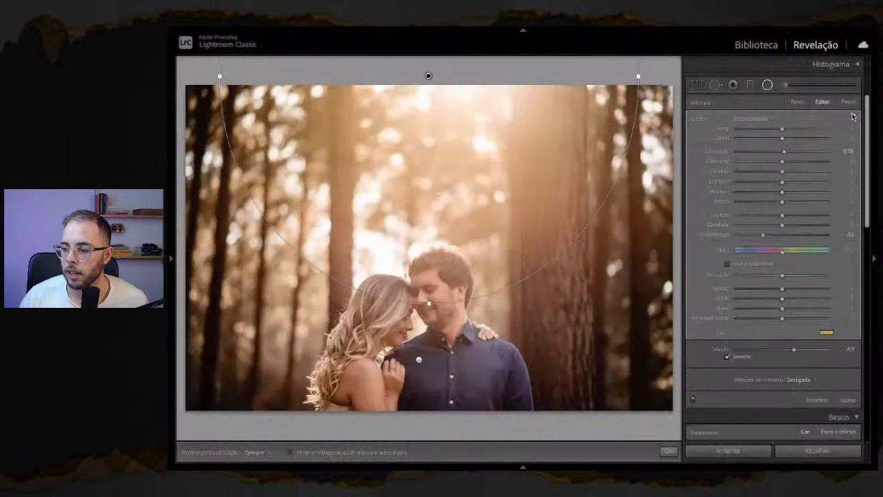
left_click(854, 116)
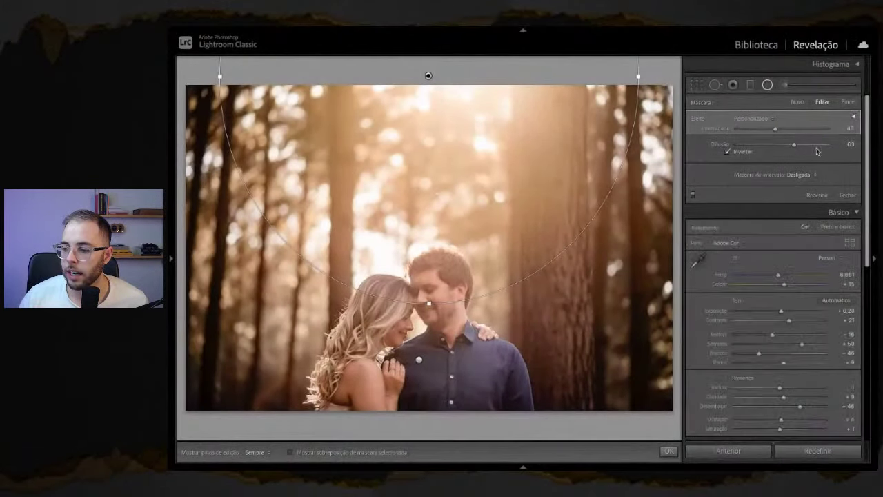
mouse_move(776, 131)
left_mouse_down()
mouse_move(749, 131)
mouse_move(799, 133)
mouse_move(780, 131)
mouse_move(796, 132)
mouse_move(788, 132)
left_mouse_up()
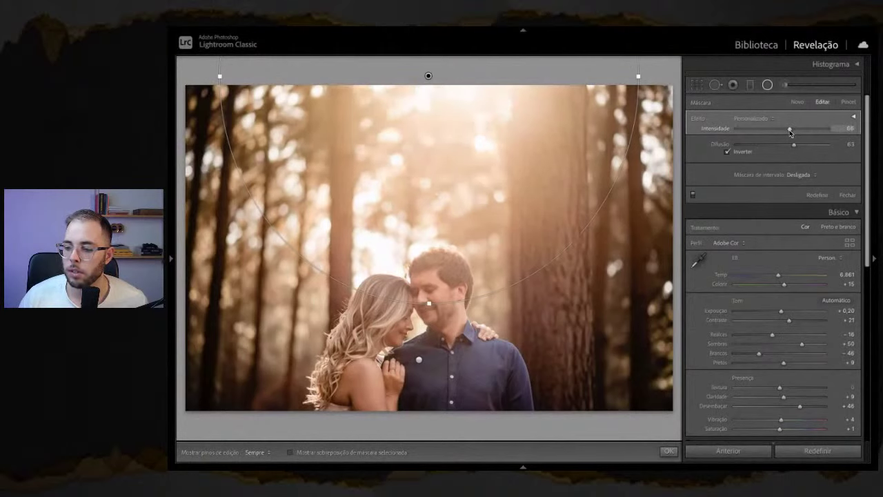
left_click_drag(791, 133, 786, 132)
left_click(854, 116)
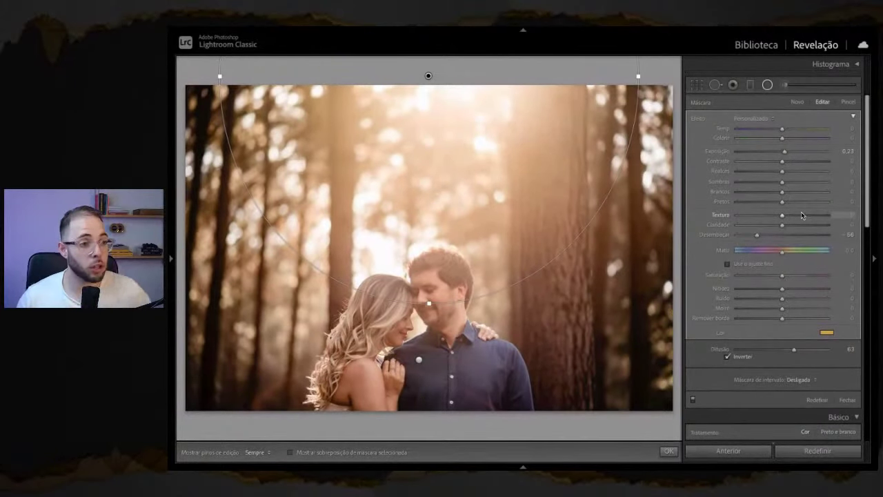
key("shift+m")
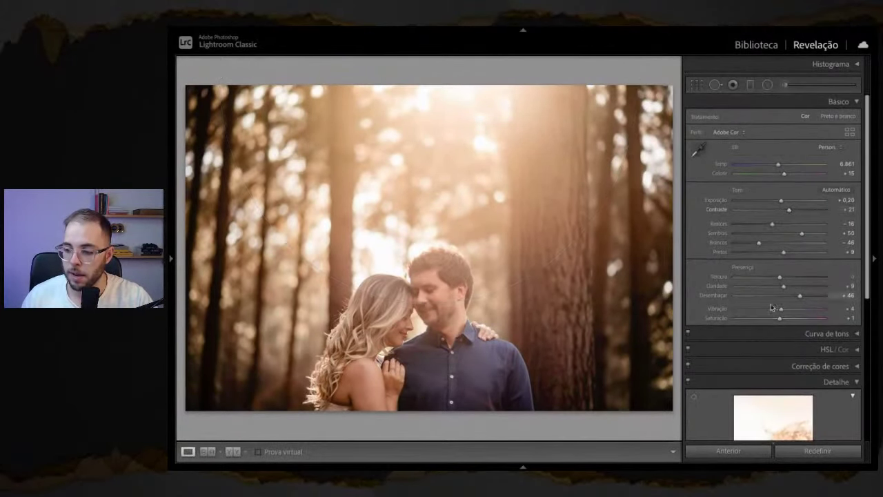
Step: Set Shadows to +65, Whites to -64 and Blacks to -33, and compare the edit with the unedited photo
left_click_drag(784, 253, 749, 243)
left_click_drag(801, 234, 808, 234)
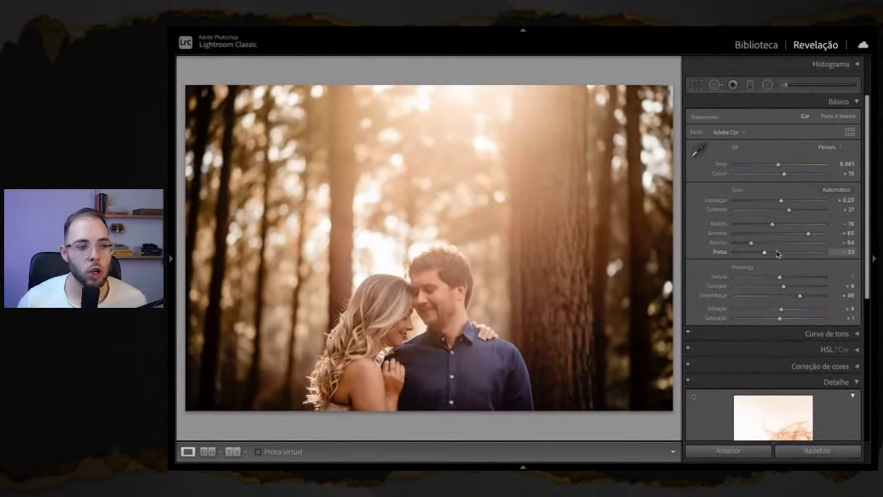
left_click(818, 450)
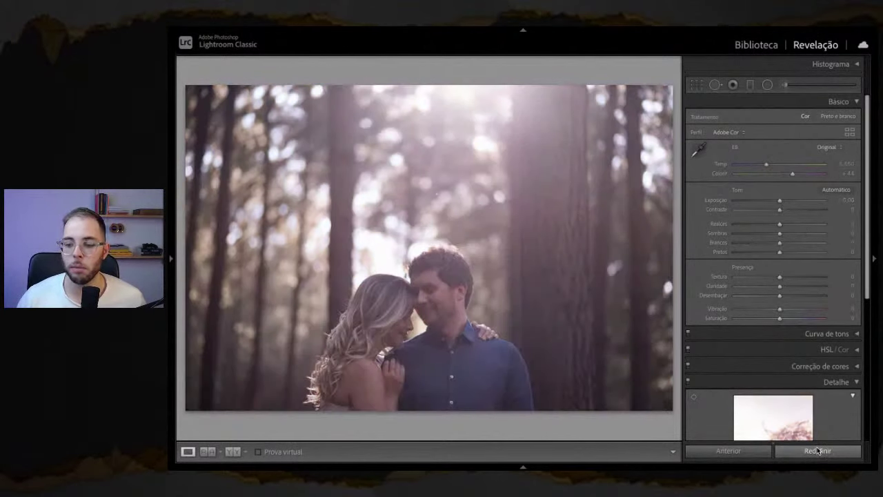
key("ctrl+z")
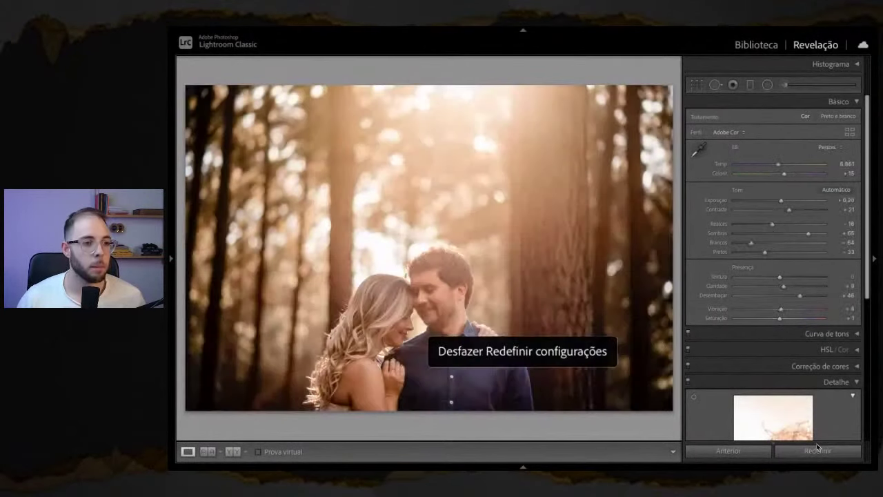
left_click(817, 450)
key("ctrl+z")
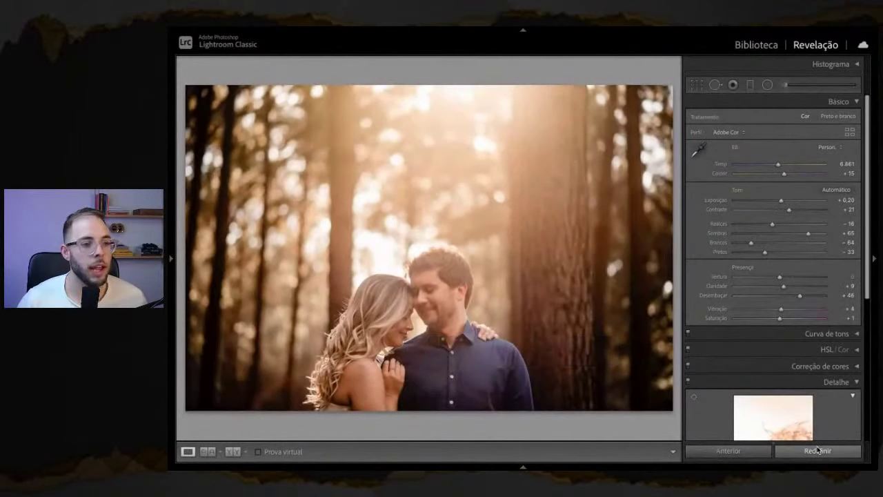
Step: Raise the photo's overall Contrast to +31 and compare the edit with the unedited version
left_click_drag(789, 209, 794, 210)
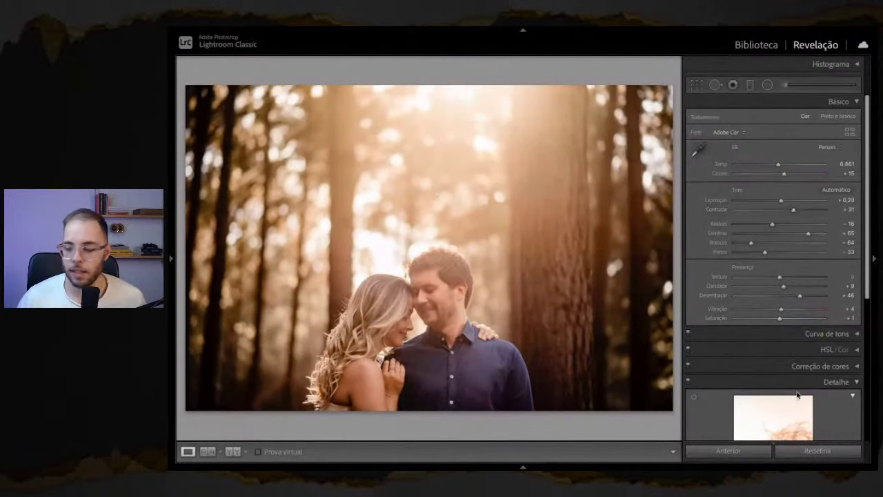
left_click(833, 450)
key("ctrl+z")
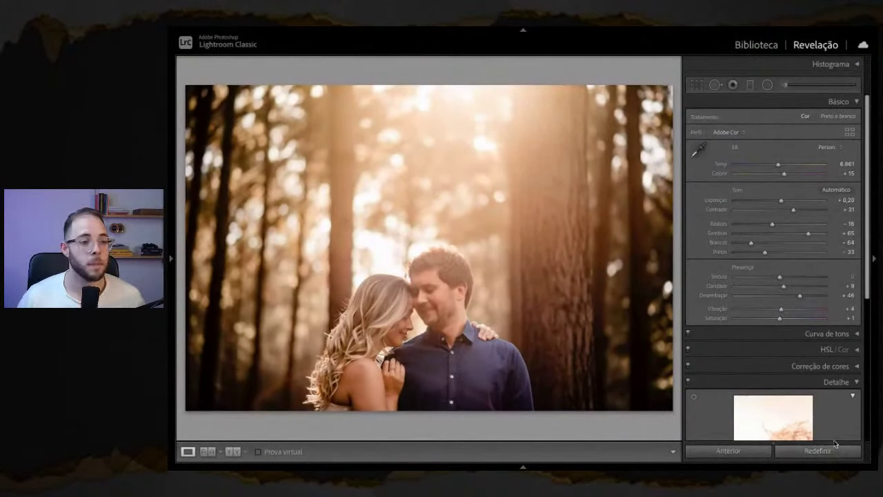
Step: Add a small radial filter centred on the woman's chin with Exposure 0.18 and Contrast -10
left_click(768, 85)
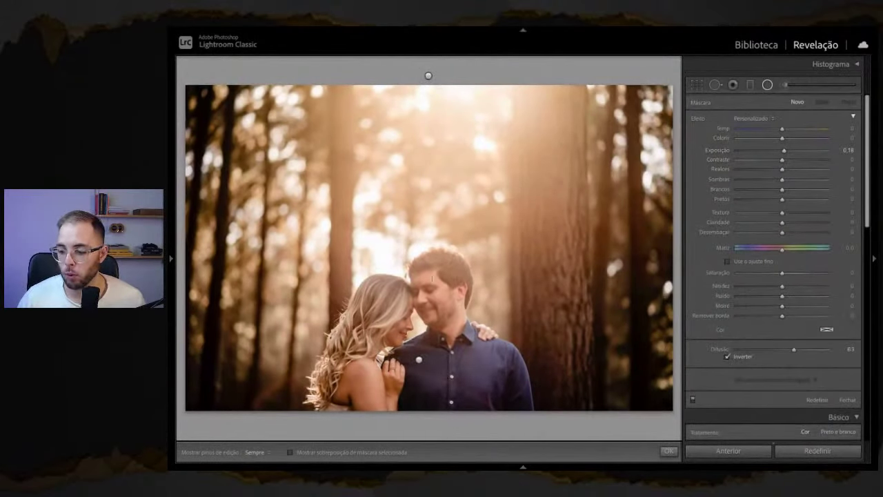
left_click_drag(402, 329, 447, 330)
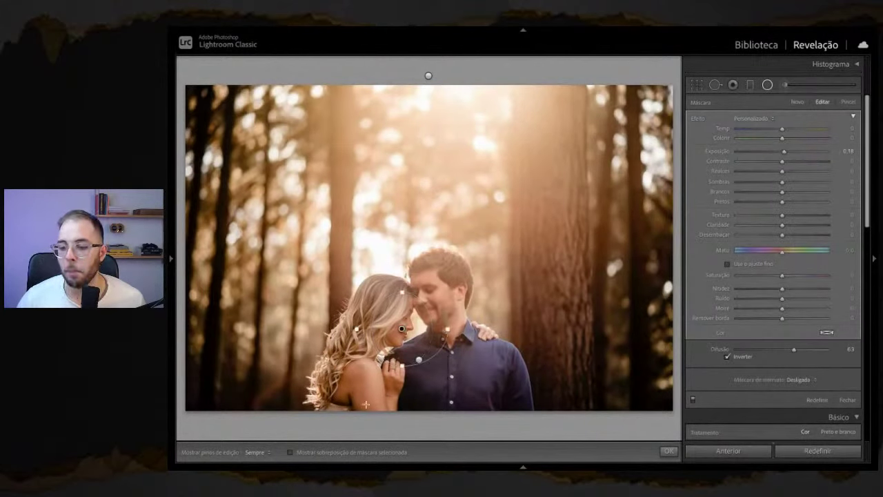
left_click_drag(779, 163, 776, 163)
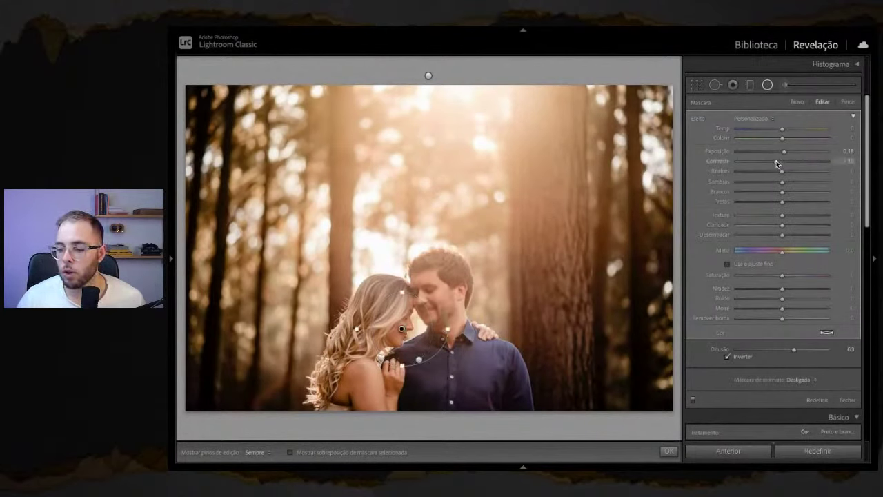
left_click(767, 84)
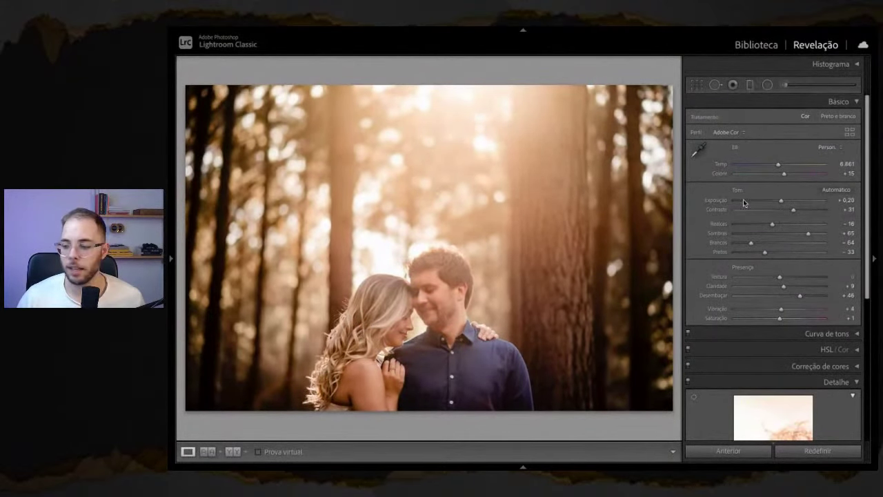
Step: Set Shadows to +73, Whites to -70 and Blacks to -45, and compare the result with the unedited photo
left_click(761, 253)
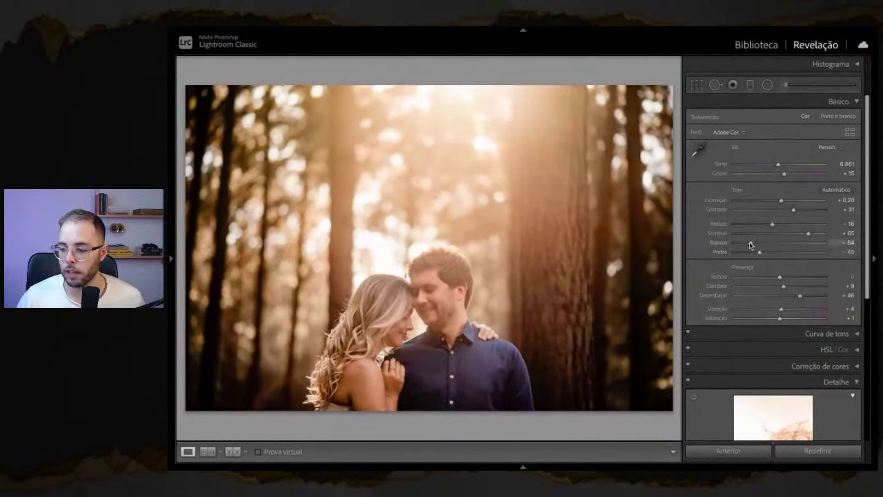
left_click_drag(807, 233, 812, 235)
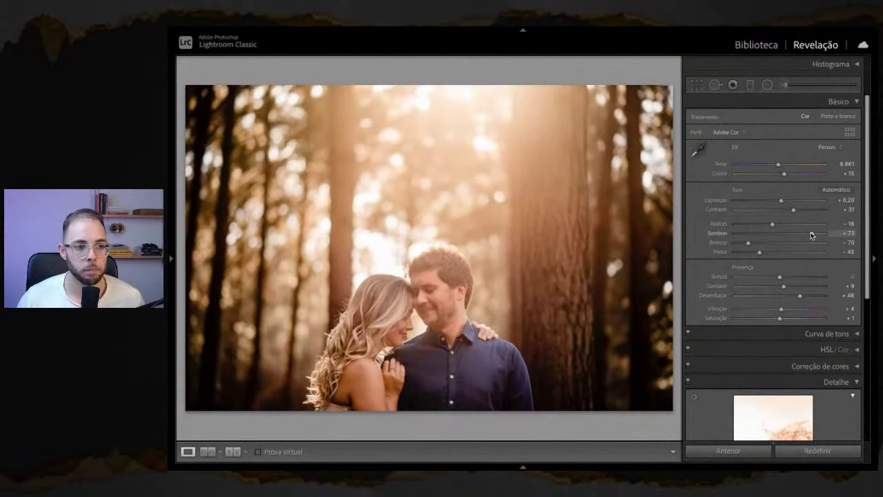
left_click(814, 449)
key("ctrl+z")
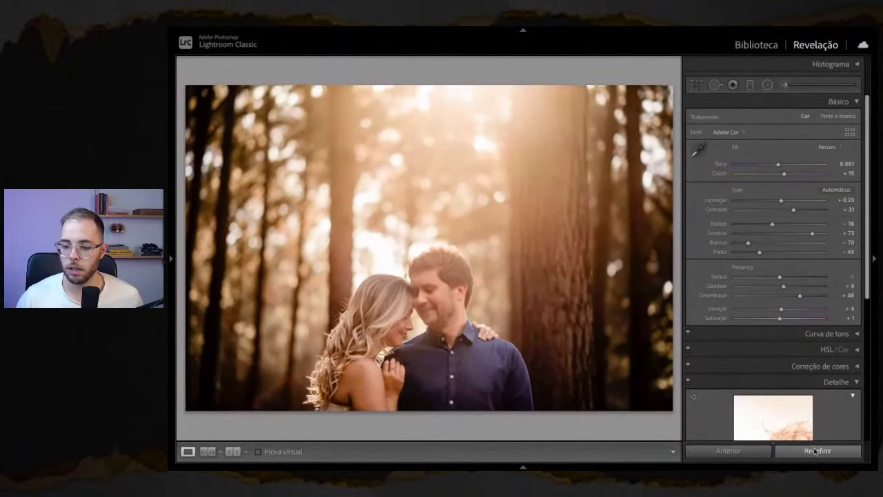
left_click(815, 450)
key("ctrl+z")
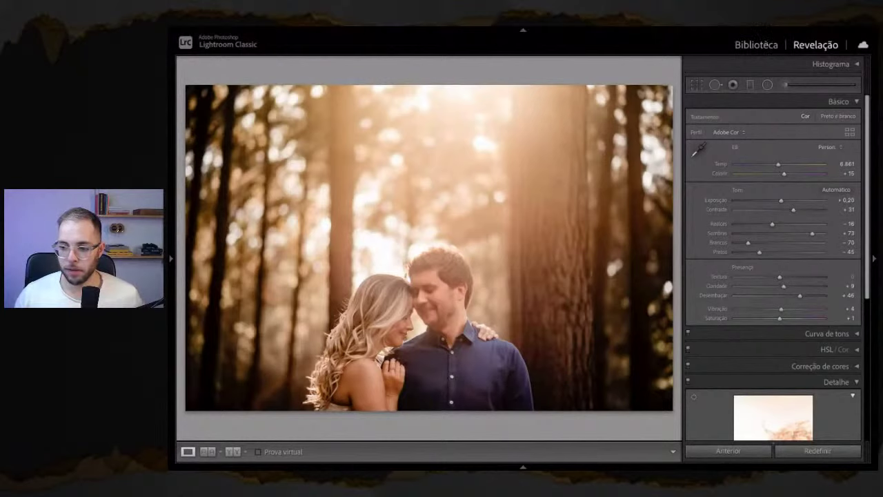
Step: Return to the library grid and open the backlit photo of a long-haired woman in front of a man for developing
key("e")
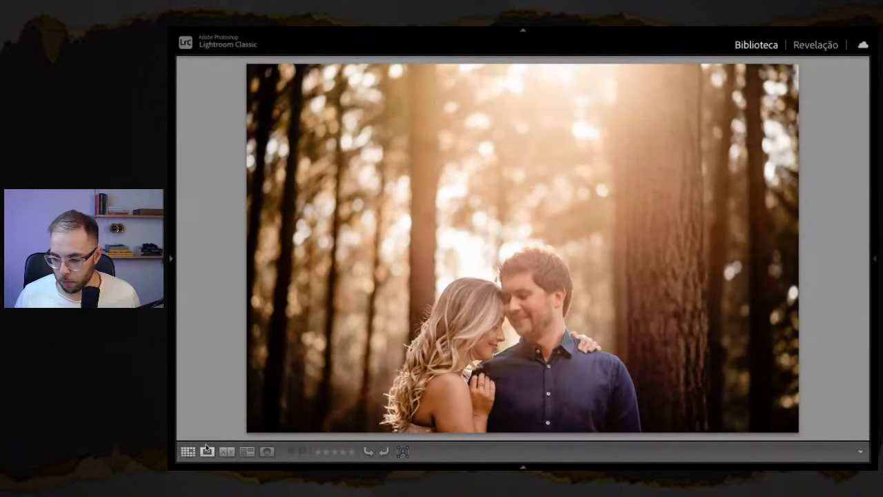
key("g")
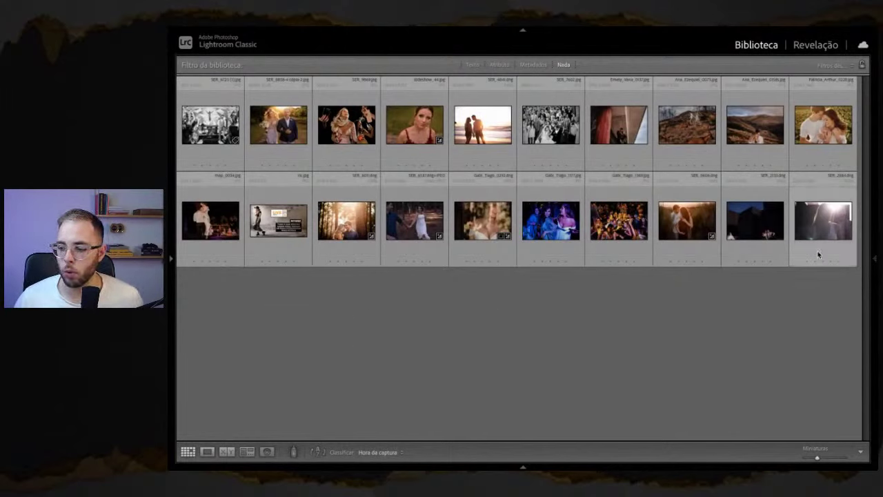
double_click(332, 228)
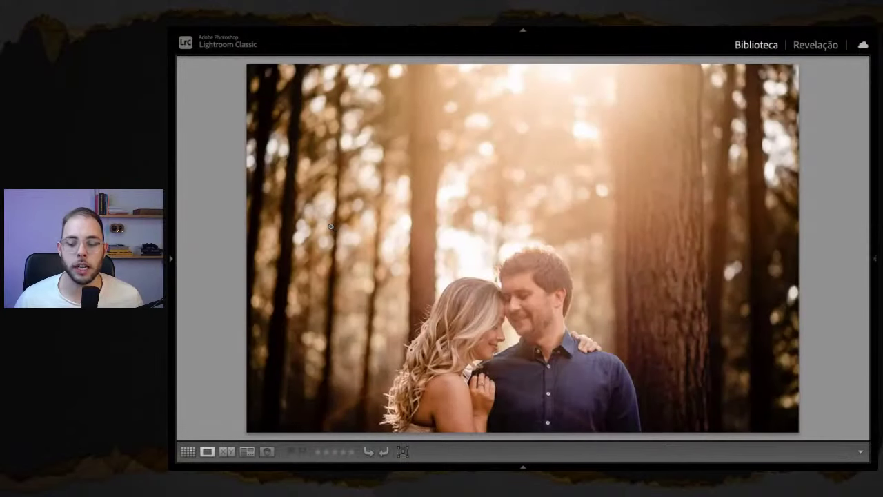
double_click(399, 223)
double_click(808, 225)
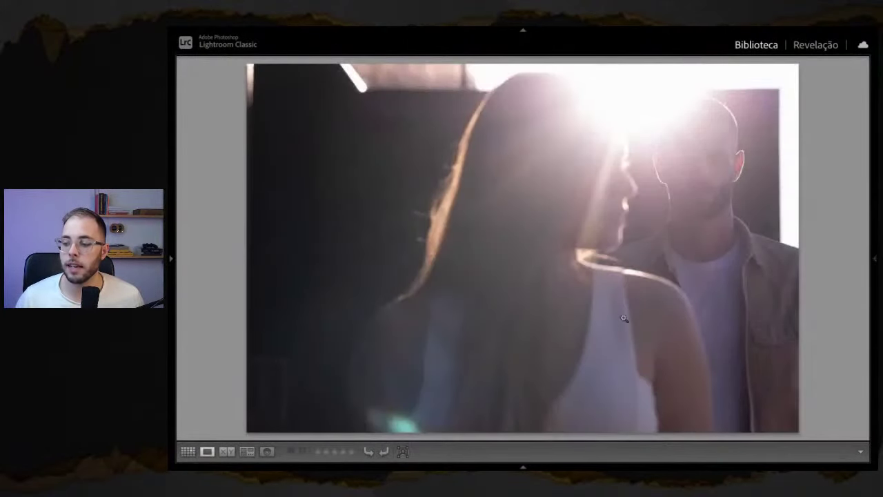
left_click(832, 43)
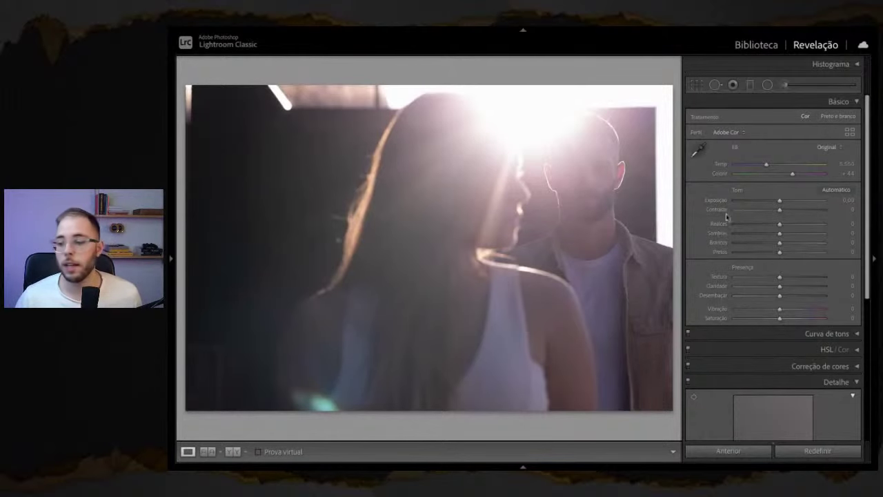
Step: Crop the photo tighter around the couple in its original aspect, rotated 0.59, cutting off the bright window edges and most of the lamp glare
left_click(697, 85)
left_click_drag(675, 116, 621, 114)
left_click_drag(532, 201, 504, 199)
left_click_drag(532, 120, 528, 121)
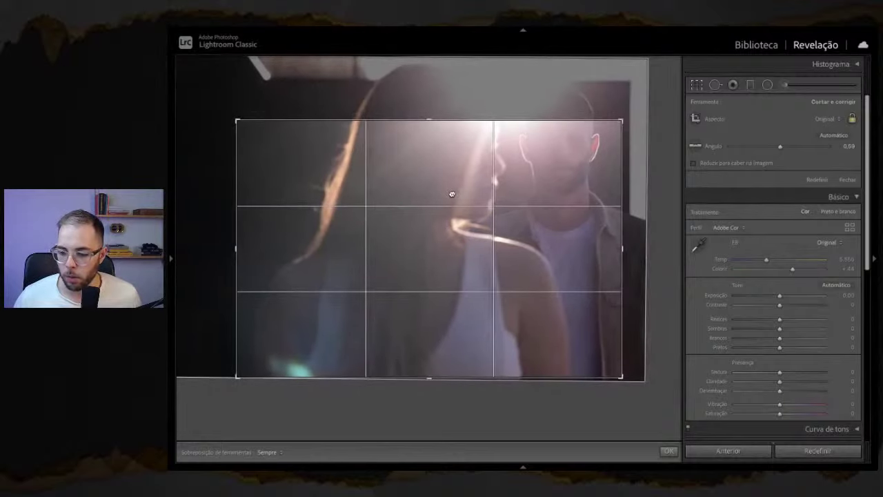
key("Return")
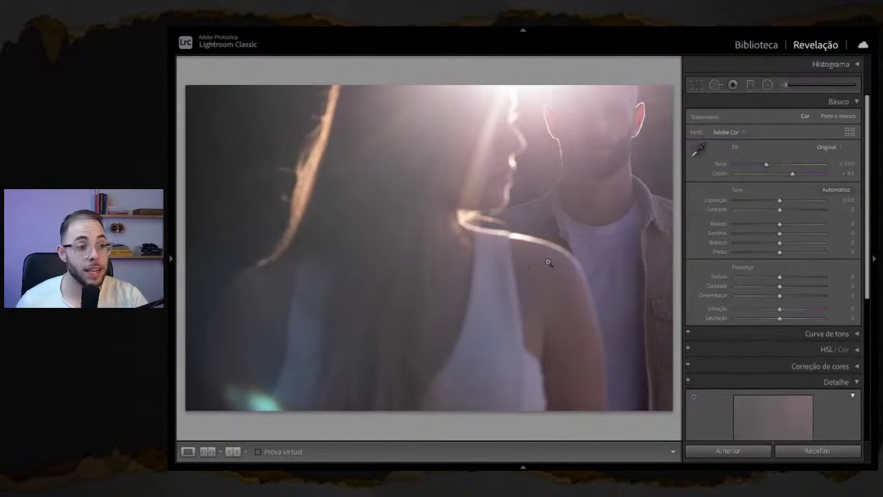
Step: Try Contrast at +100, reset it to 0, and set Dehaze to +90 instead
left_click_drag(787, 211, 846, 212)
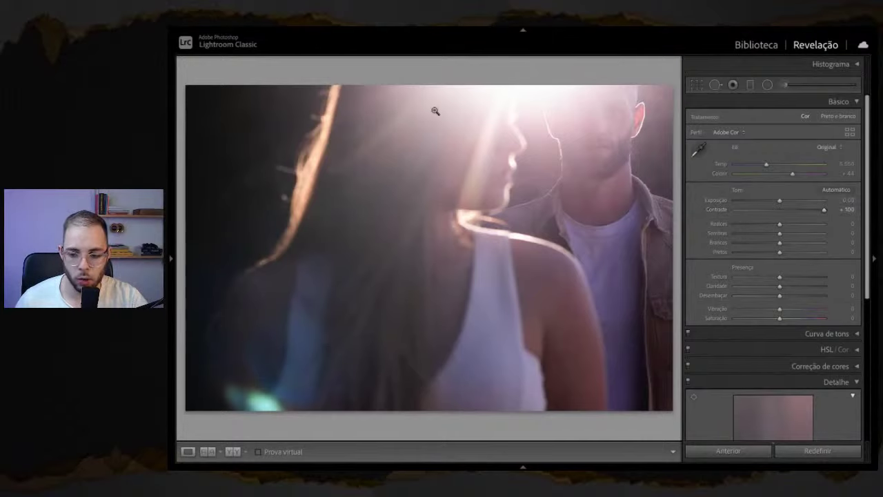
double_click(722, 210)
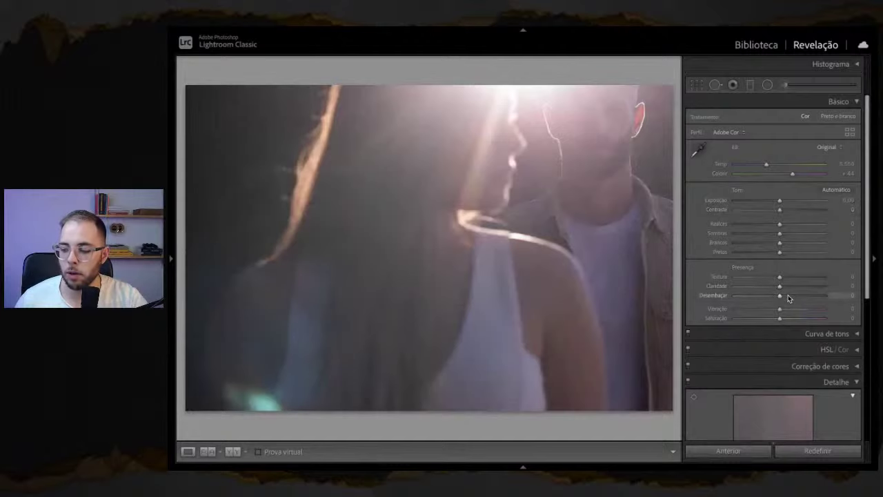
left_click_drag(780, 297, 822, 297)
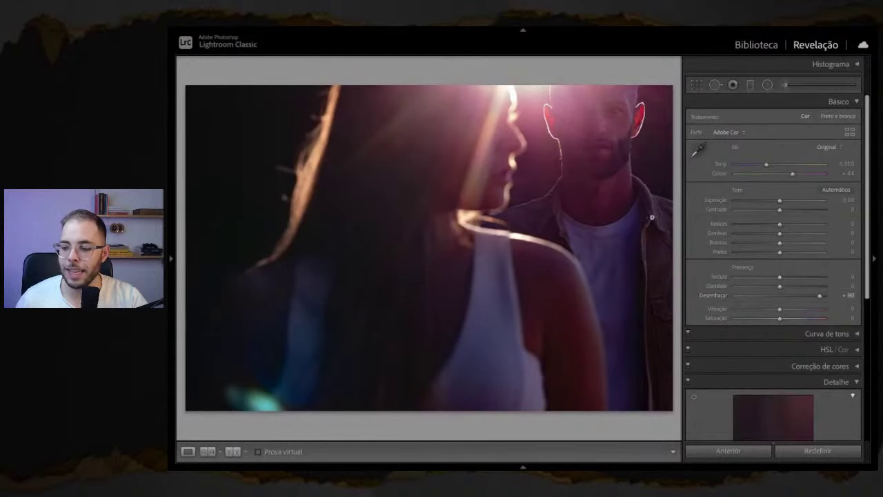
Step: Warm the photo's white balance to Temp 7199 and Tint +26
mouse_move(792, 173)
left_mouse_down()
mouse_move(779, 174)
mouse_move(781, 165)
mouse_move(781, 173)
left_mouse_up()
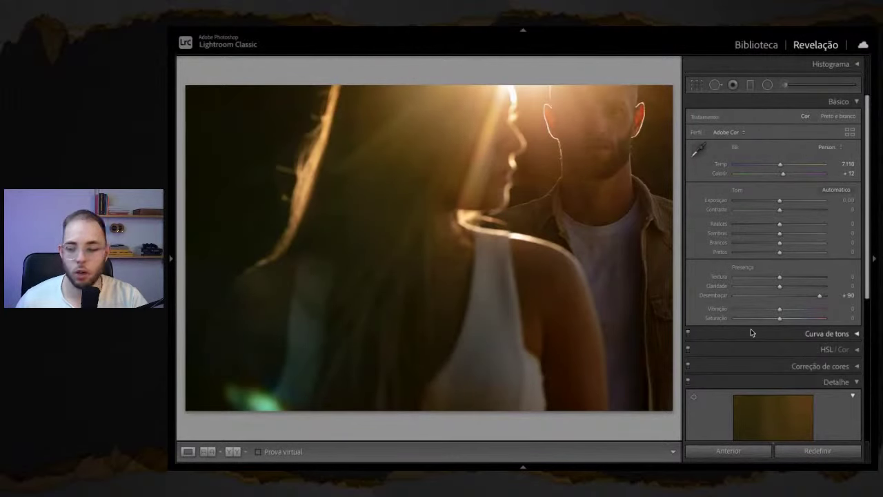
left_click_drag(782, 173, 786, 174)
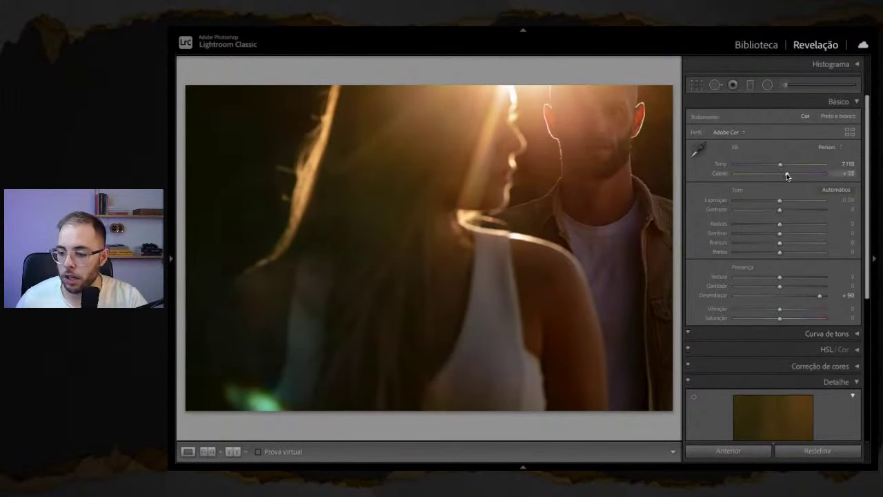
left_click_drag(779, 163, 781, 180)
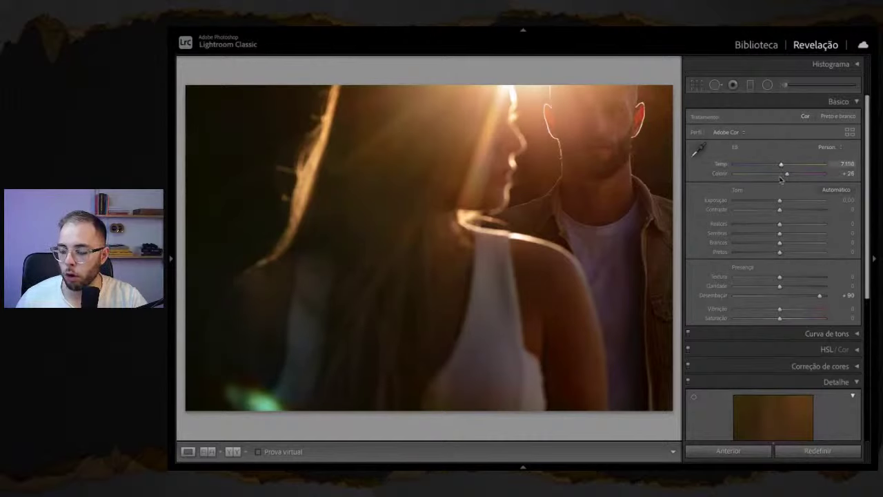
Step: Set Shadows to +69 and Blacks to -27, and compare the edit with the unedited photo
left_click_drag(780, 233, 811, 235)
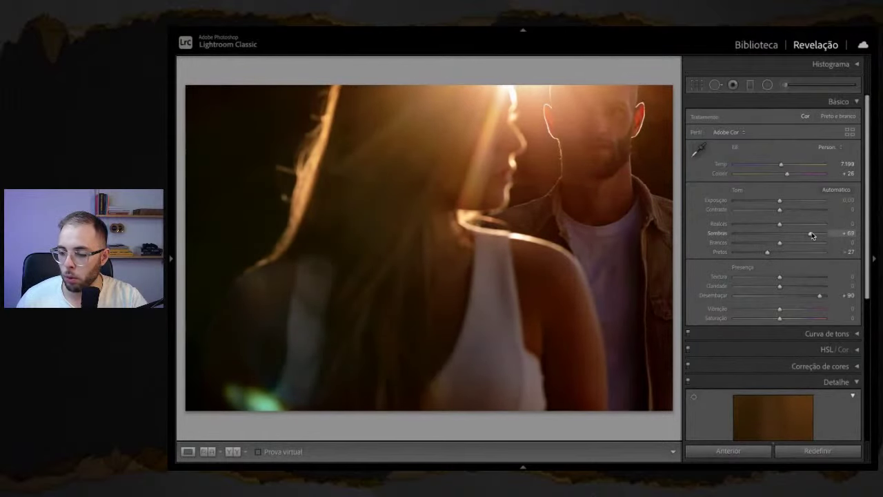
left_click(808, 452)
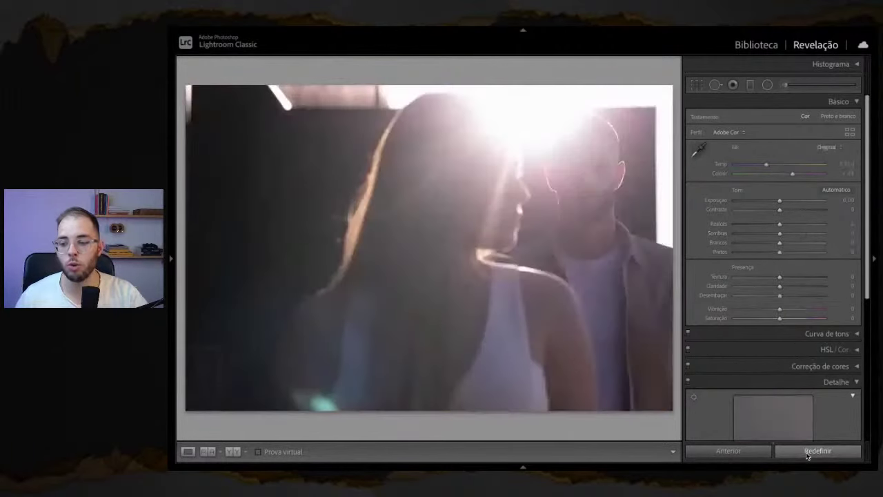
key("ctrl+z")
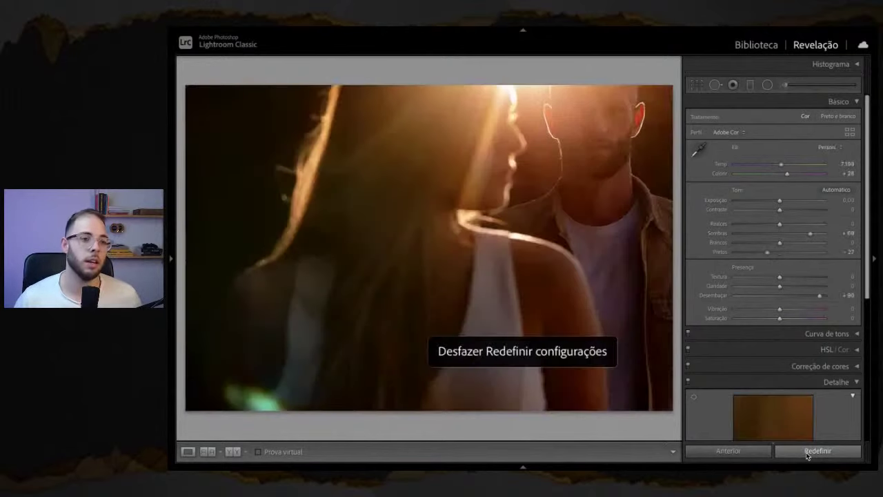
left_click(808, 453)
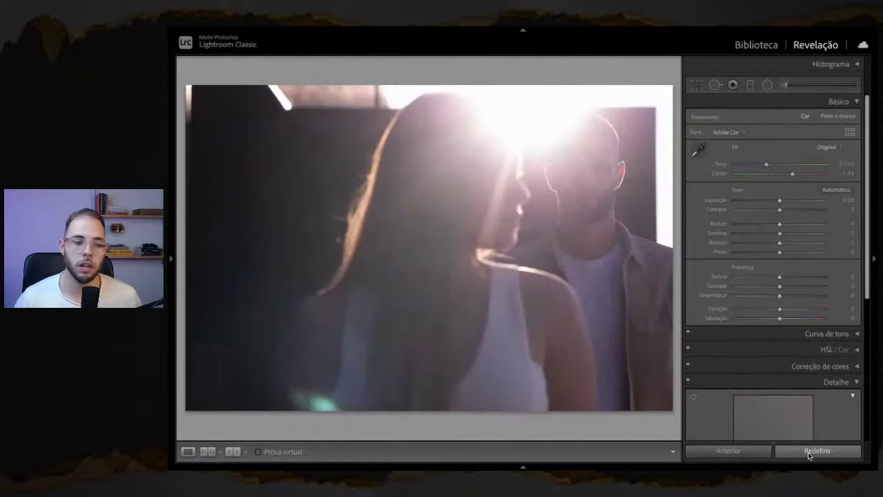
key("ctrl+z")
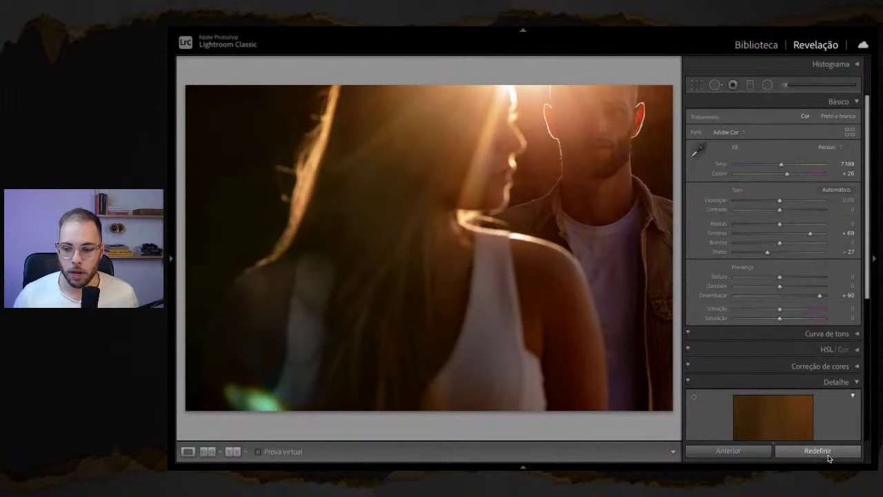
Step: Compare the finished edit of the backlit couple repeatedly with its unedited version, restoring the edit each time
left_click(828, 456)
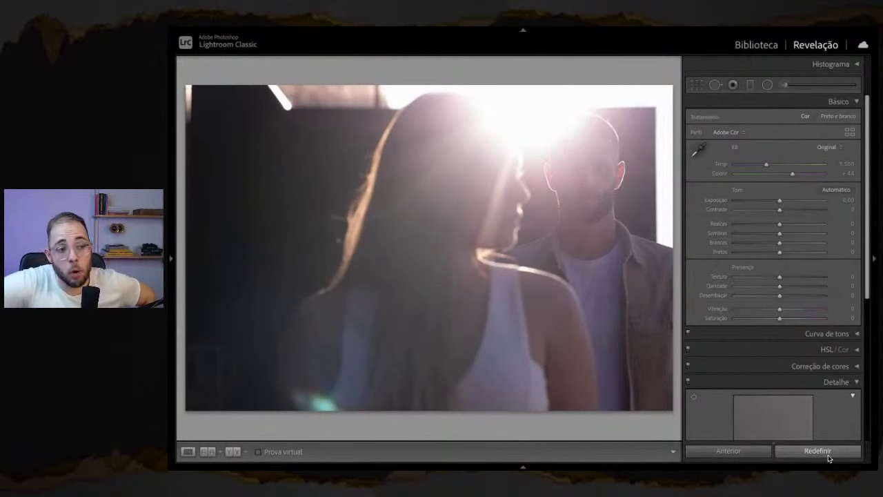
key("ctrl+z")
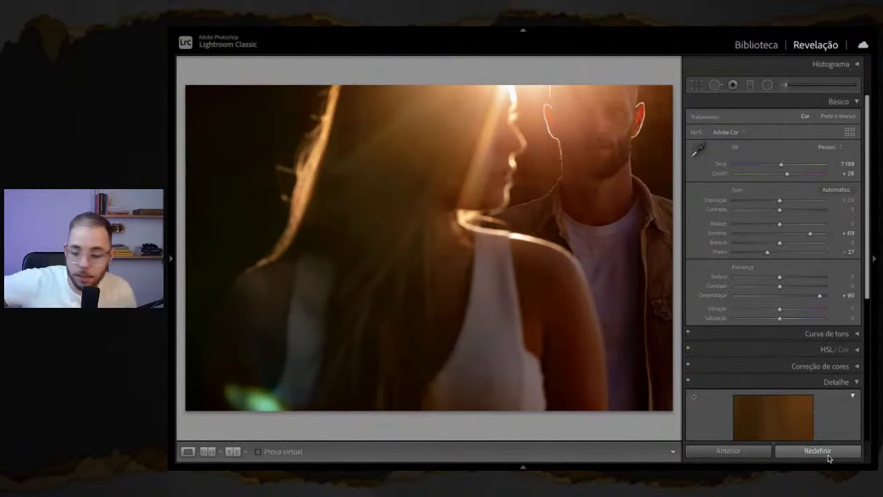
left_click(817, 450)
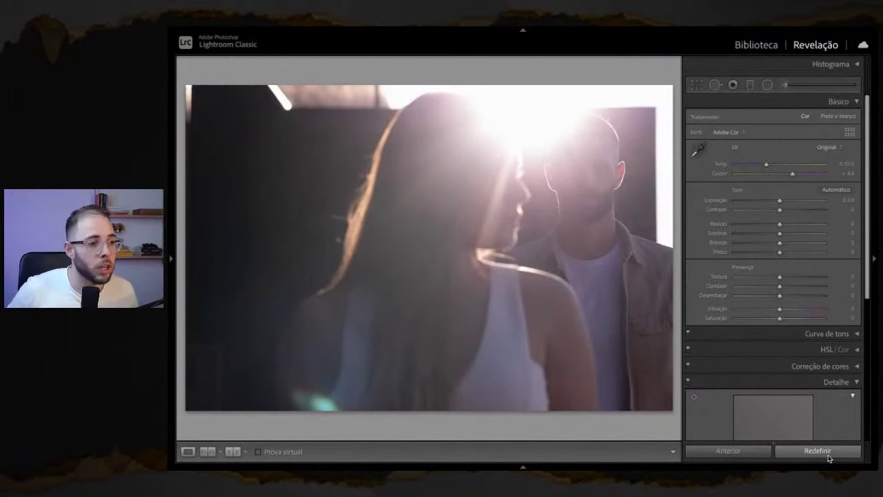
key("ctrl+z")
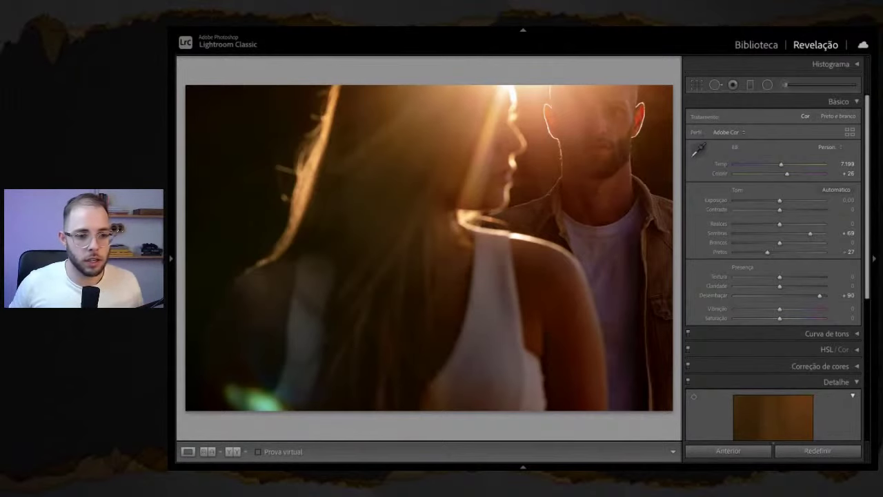
mouse_move(427, 27)
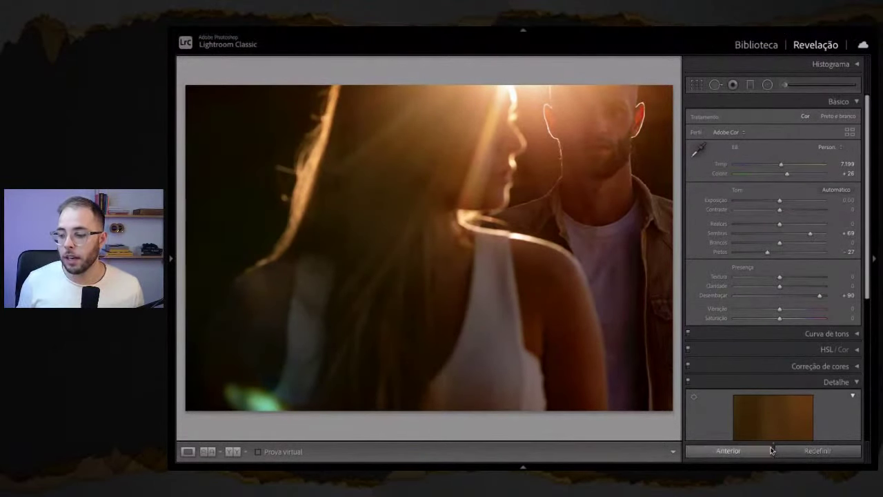
left_click(817, 451)
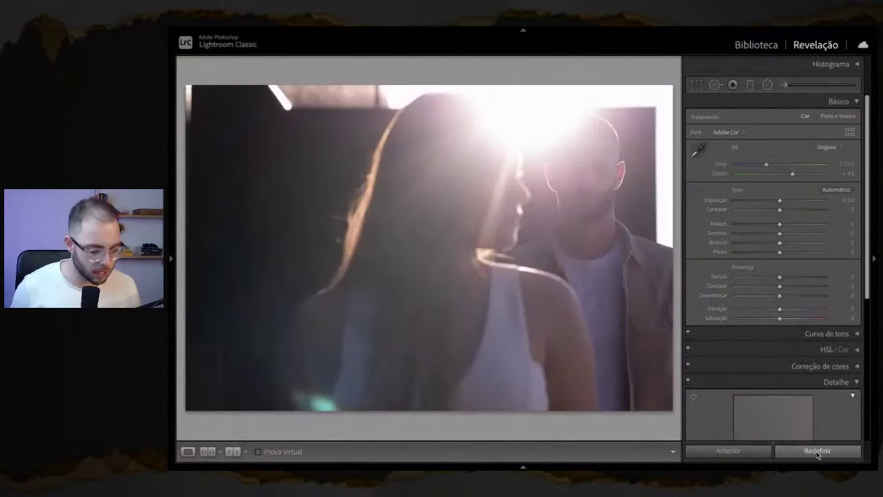
key("ctrl+z")
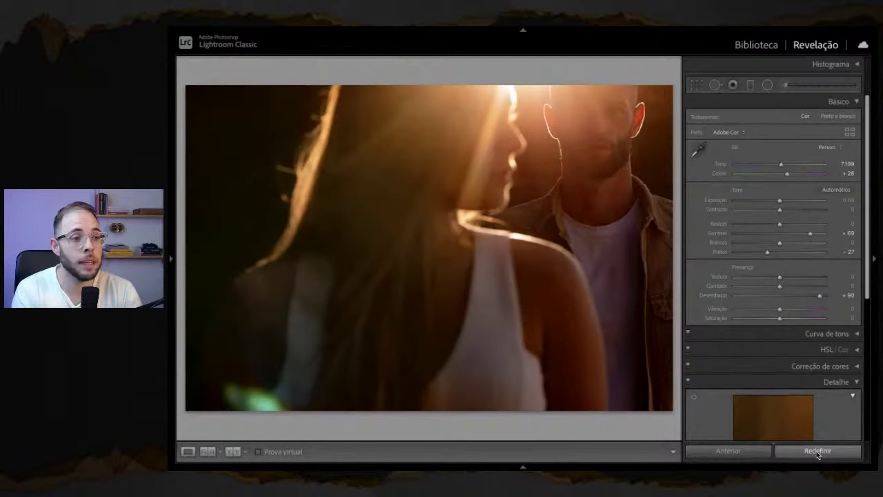
left_click(817, 452)
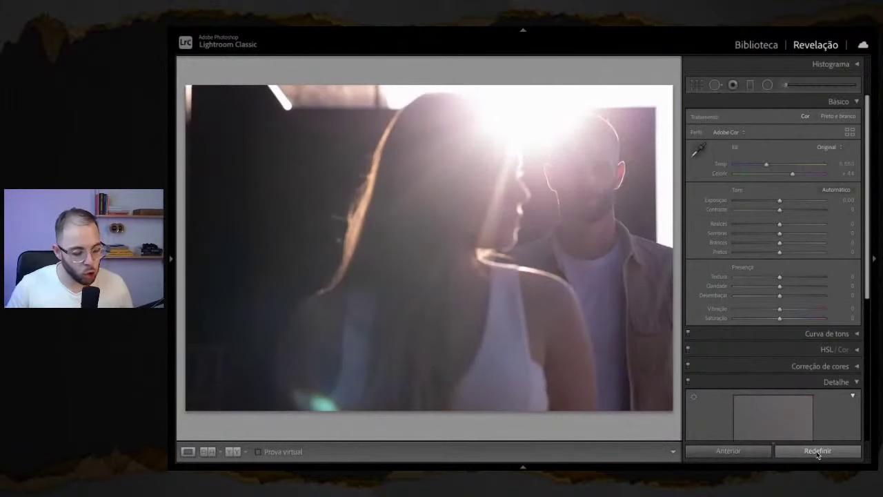
key("ctrl+z")
left_click(818, 452)
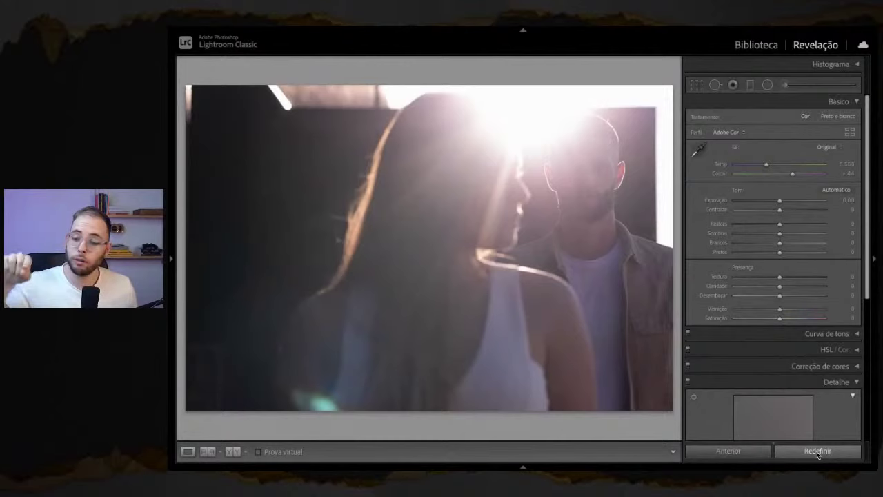
key("ctrl+z")
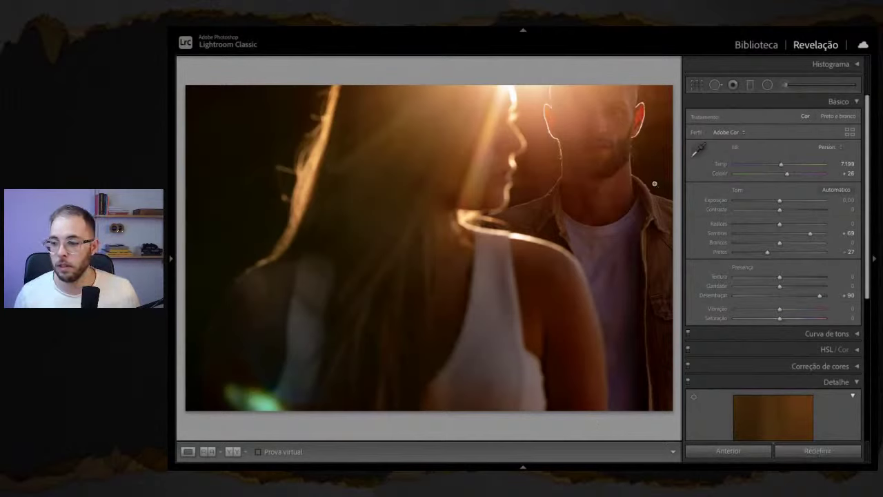
left_click(804, 451)
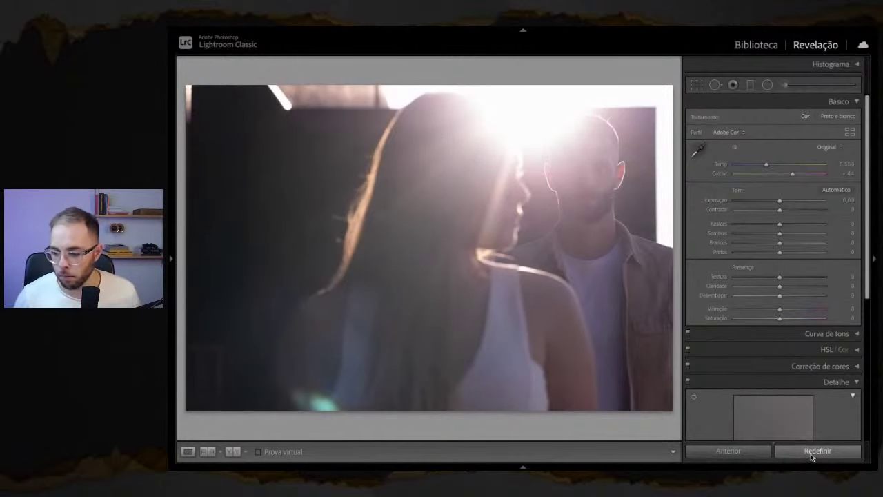
key("ctrl+z")
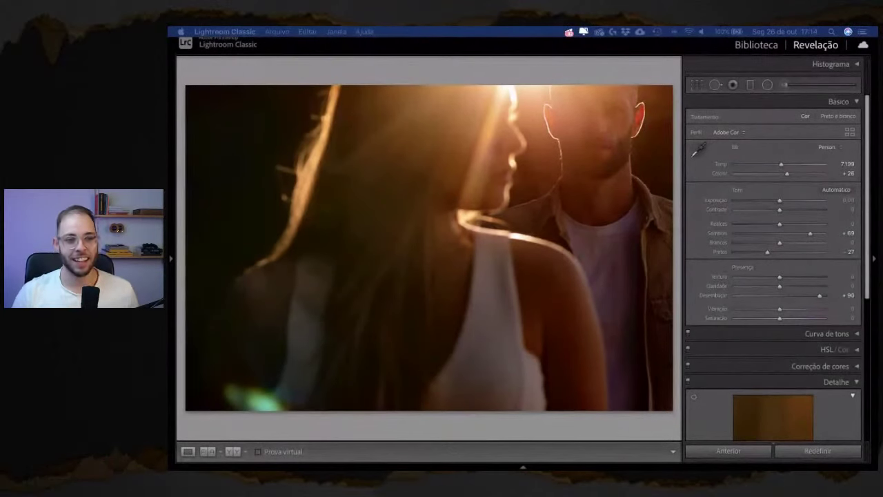
Step: Return to the photo grid and open the backlit maternity couple photo in the field for developing
left_click(757, 44)
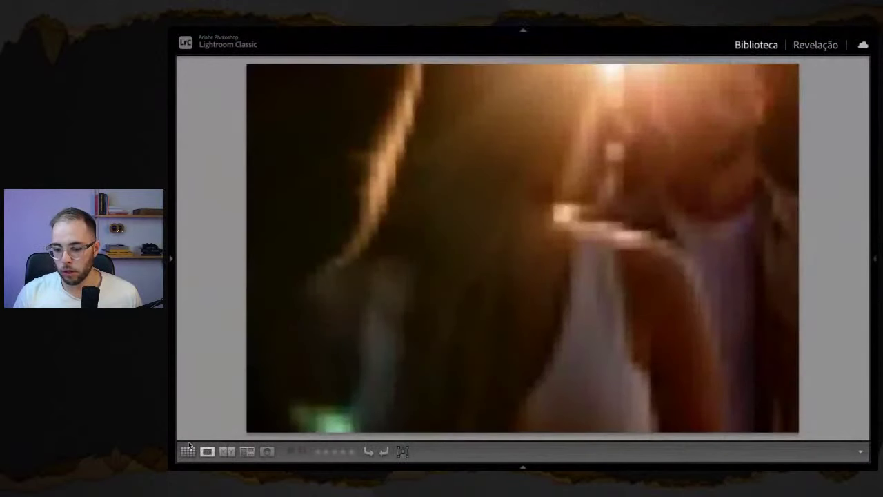
key("g")
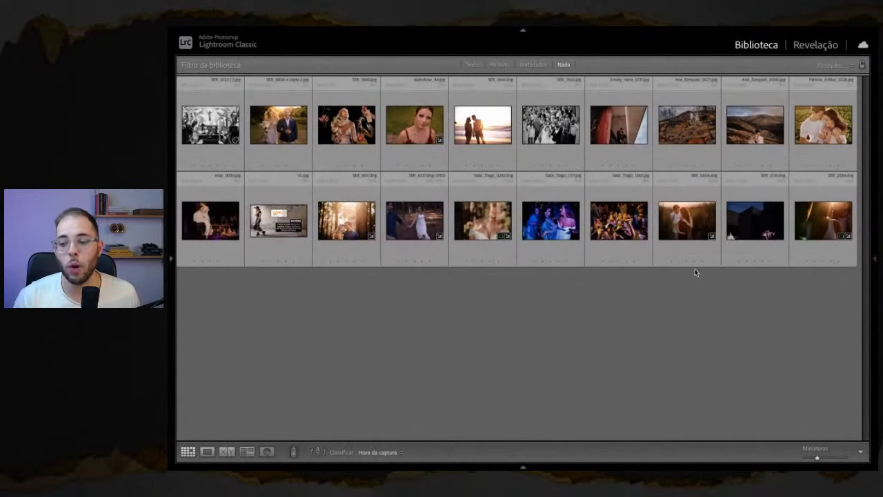
double_click(685, 222)
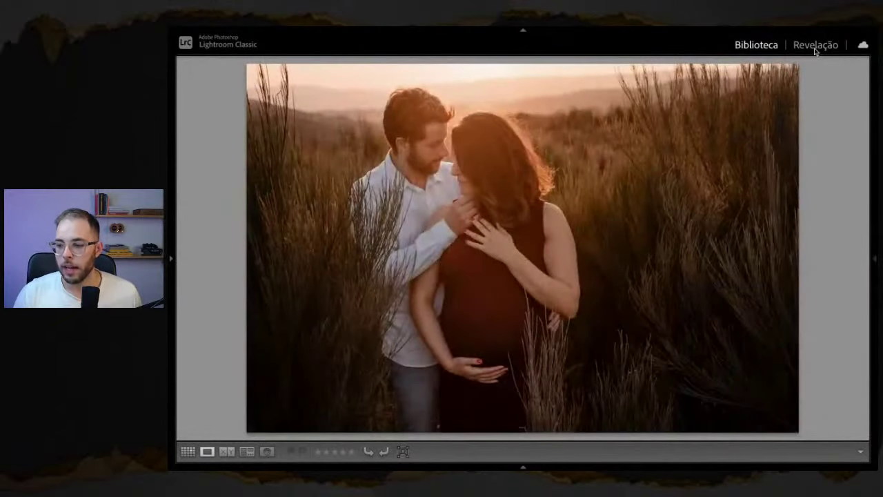
left_click(815, 45)
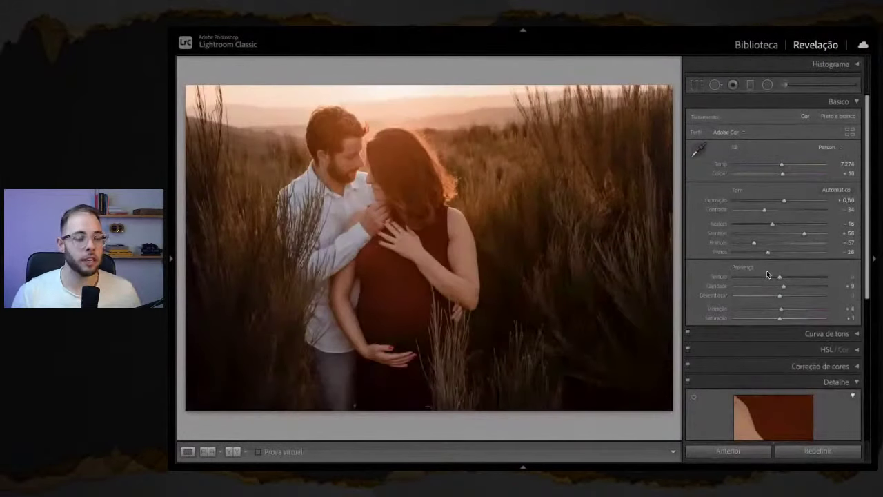
Step: Compare the maternity photo with its unedited version twice by resetting all settings and undoing each reset
left_click(833, 451)
key("ctrl+z")
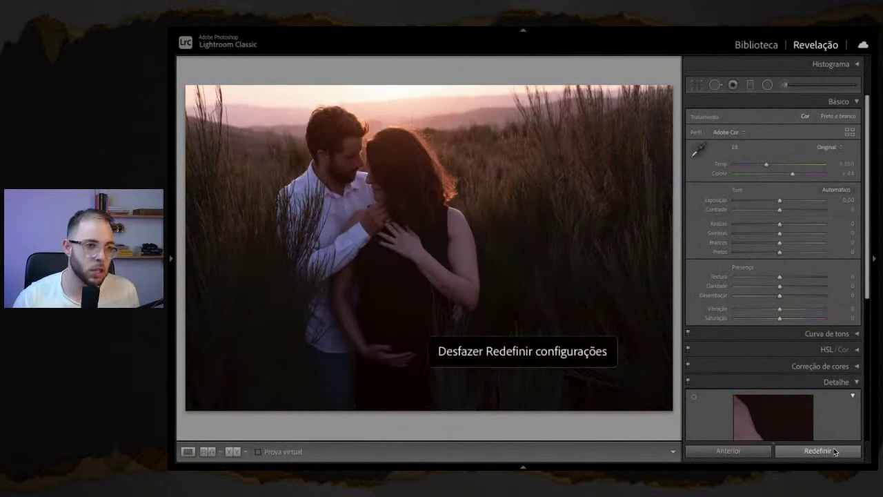
left_click(832, 451)
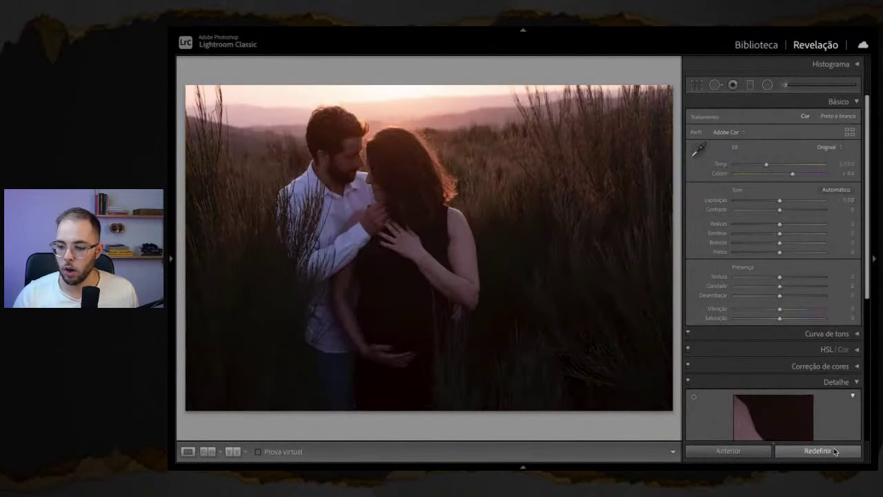
key("ctrl+z")
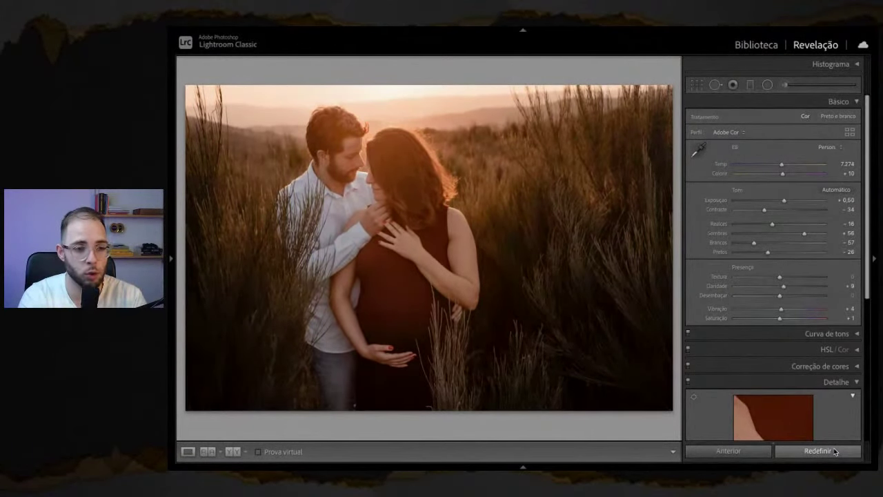
Step: Collapse the Detail settings and examine the dark grass beside the couple up close
left_click(855, 384)
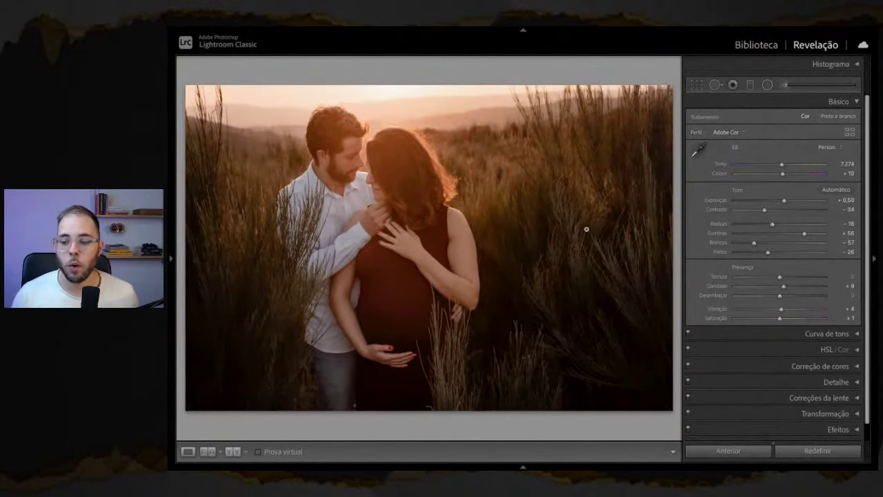
left_click(621, 159)
left_click(621, 159)
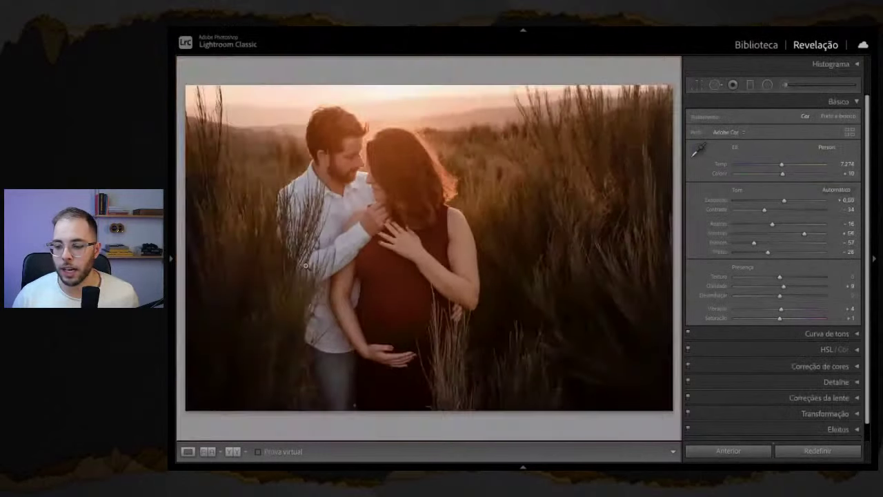
left_click_drag(217, 231, 366, 282)
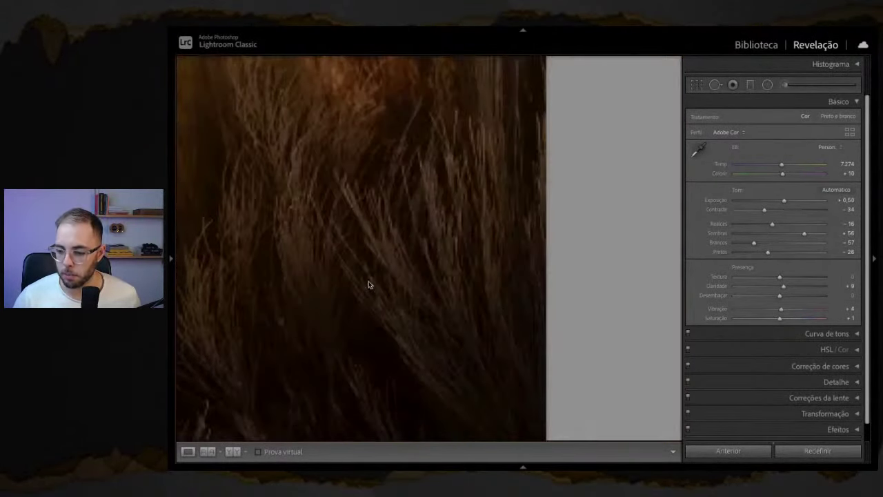
left_click(359, 229)
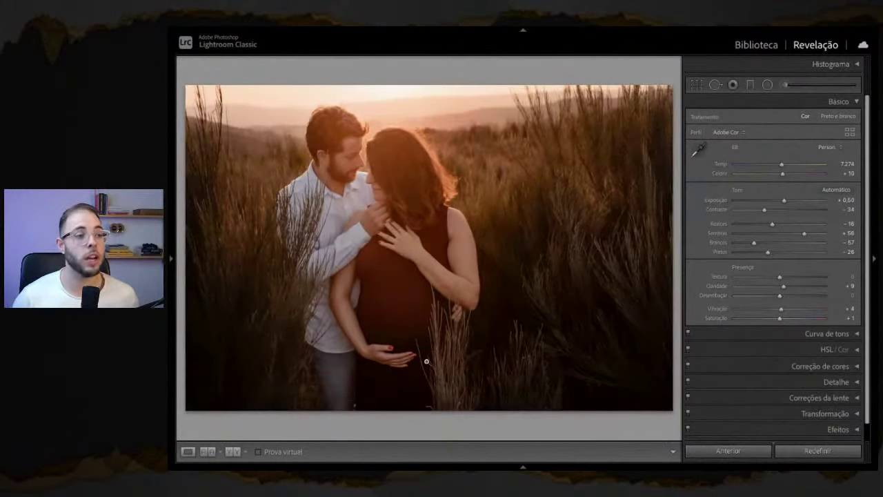
Step: Reset the adjustment brush effects and set Texture 52, Clarity 52, Sharpness 50 and Temp 26, with brush size 50
left_click(785, 84)
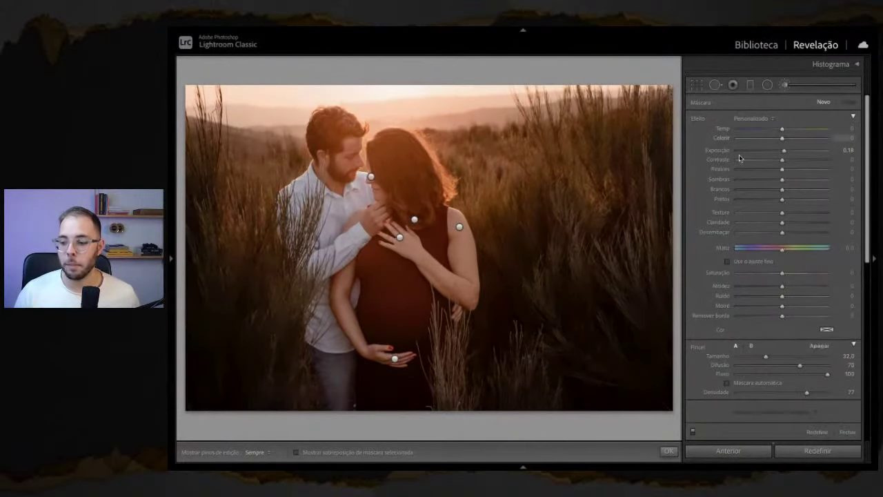
double_click(698, 119)
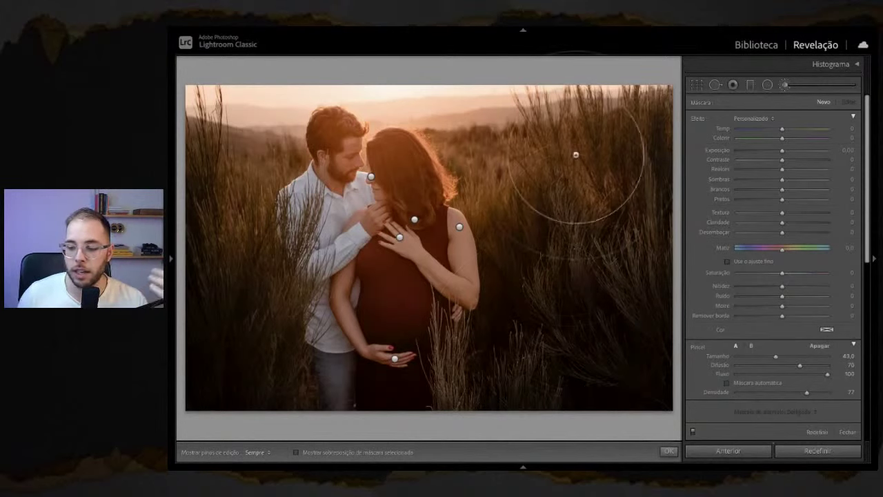
scroll(597, 358, "up", 1)
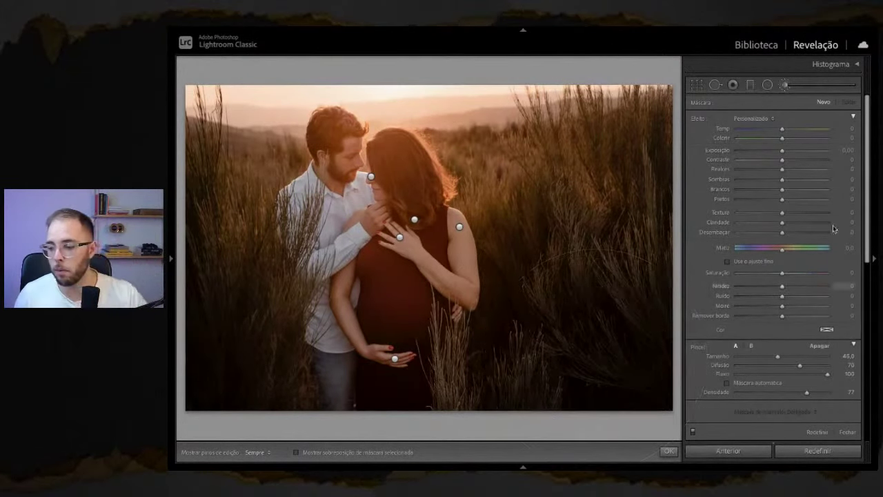
left_click_drag(783, 212, 793, 223)
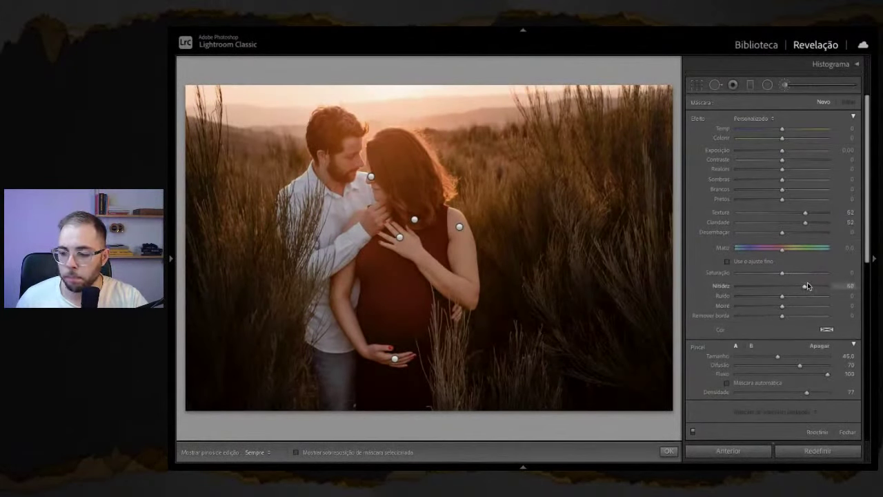
scroll(661, 282, "up", 2)
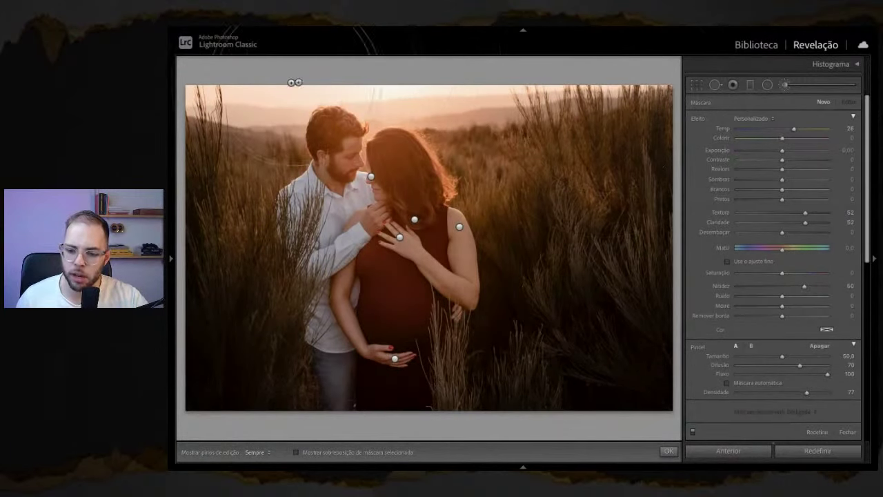
left_click(502, 342)
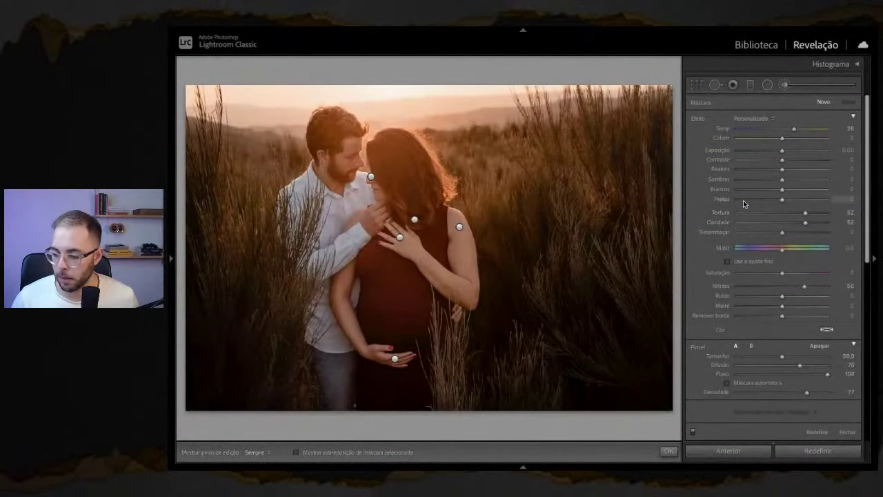
key("k")
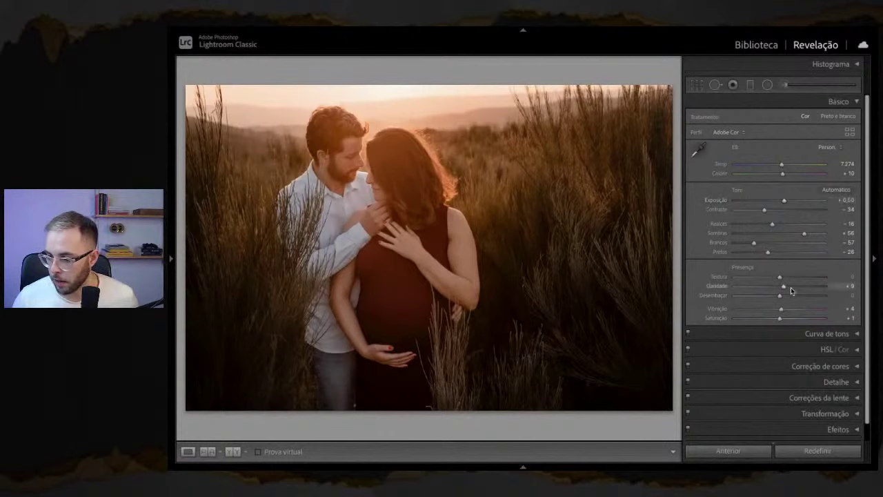
Step: Try global Clarity at +100, inspect its effect on the grass, skin and clothing, and undo it
left_click(625, 274)
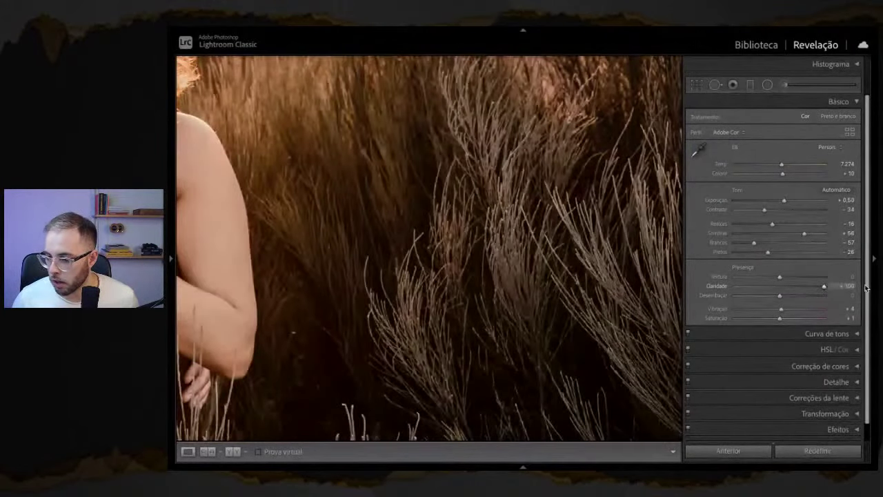
left_click_drag(465, 234, 416, 237)
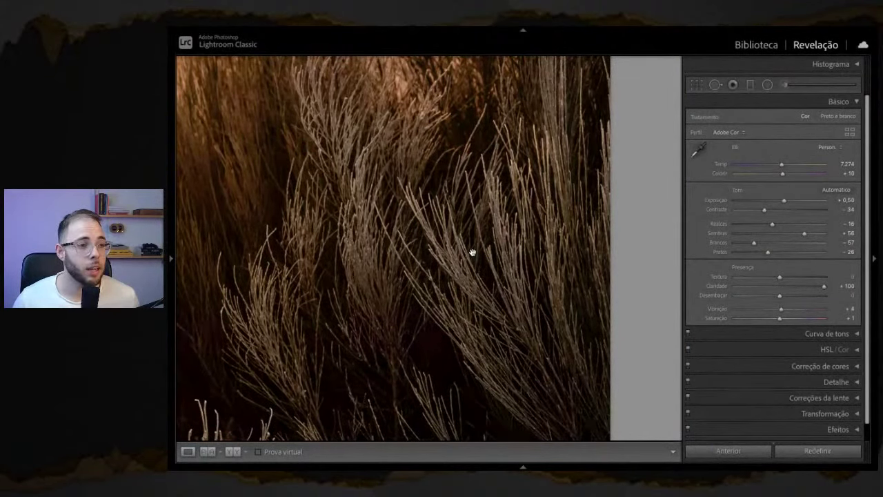
left_click(369, 246)
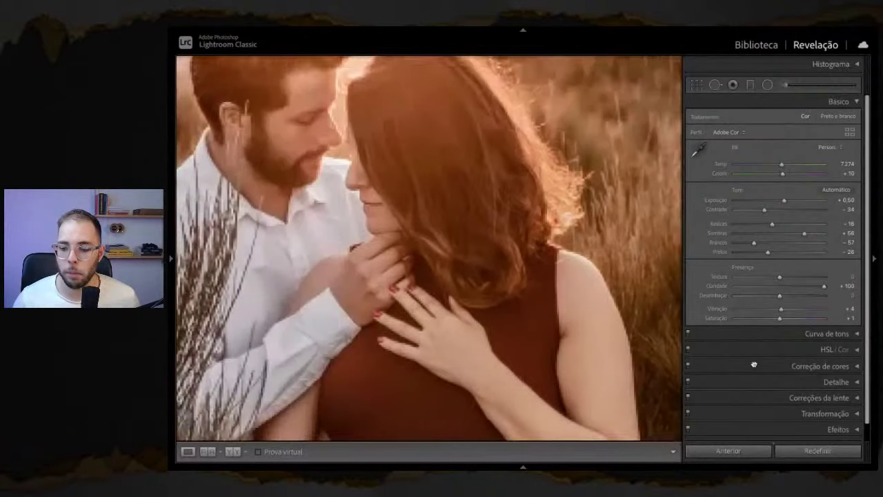
scroll(494, 272, "down", 1)
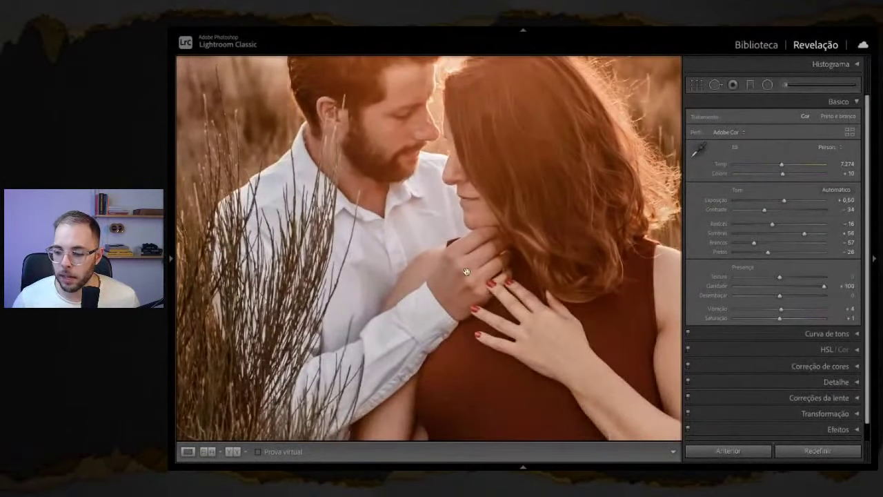
scroll(479, 154, "down", 6)
scroll(409, 302, "down", 3)
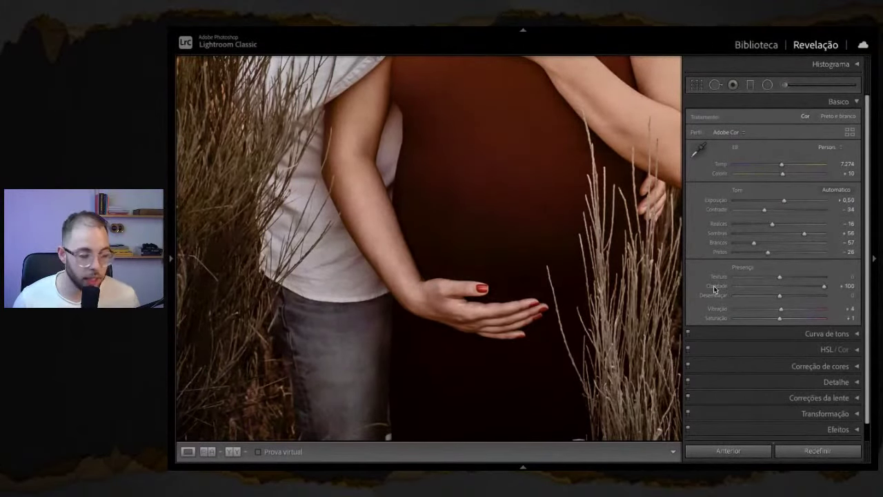
key("ctrl+z")
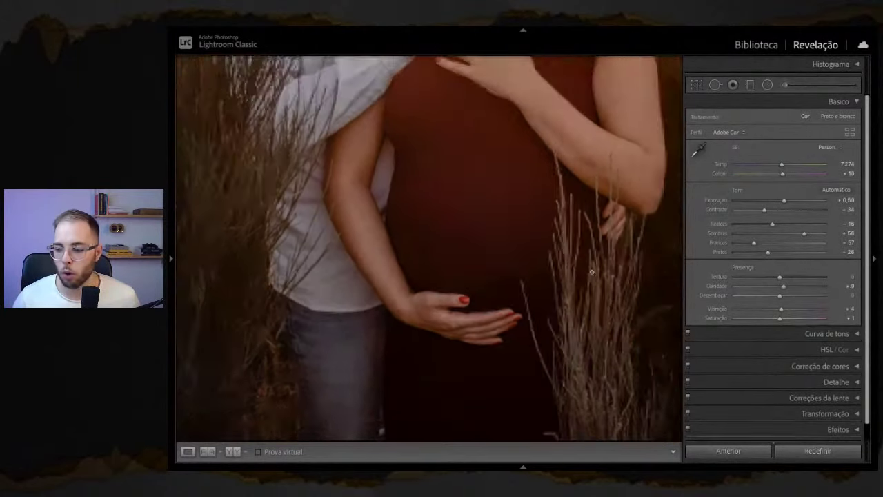
left_click(591, 271)
scroll(811, 287, "down", 1)
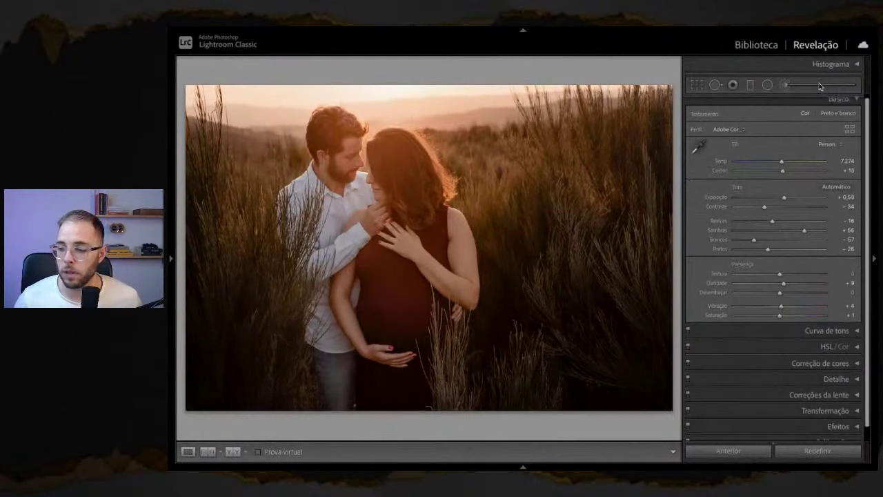
Step: Paint the warm, sharpening brush adjustment over the grass to the right of the couple, reducing the brush size to 25
left_click(784, 84)
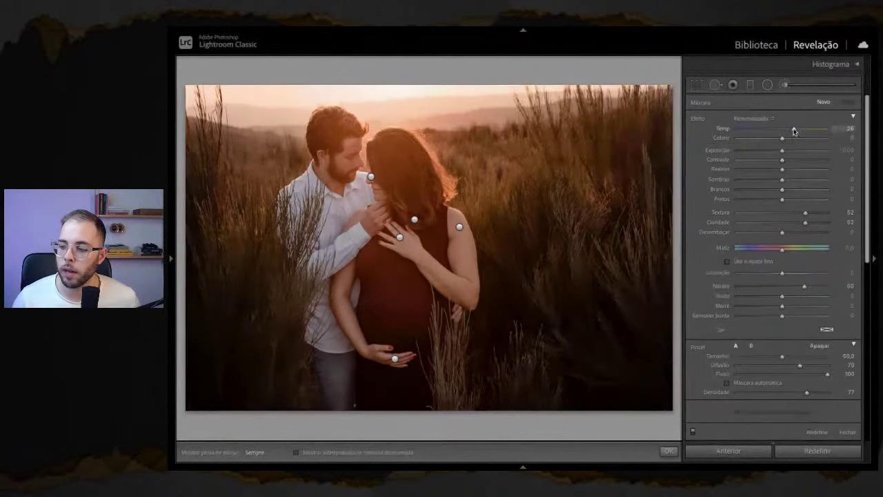
scroll(612, 287, "down", 3)
key("h")
mouse_move(627, 223)
left_mouse_down()
mouse_move(626, 129)
mouse_move(621, 159)
mouse_move(634, 138)
mouse_move(654, 193)
mouse_move(613, 347)
mouse_move(593, 359)
mouse_move(608, 228)
mouse_move(587, 371)
mouse_move(638, 378)
mouse_move(614, 303)
mouse_move(601, 385)
mouse_move(532, 354)
mouse_move(449, 364)
mouse_move(452, 372)
left_mouse_up()
scroll(487, 362, "down", 2)
scroll(487, 362, "down", 2)
key("h")
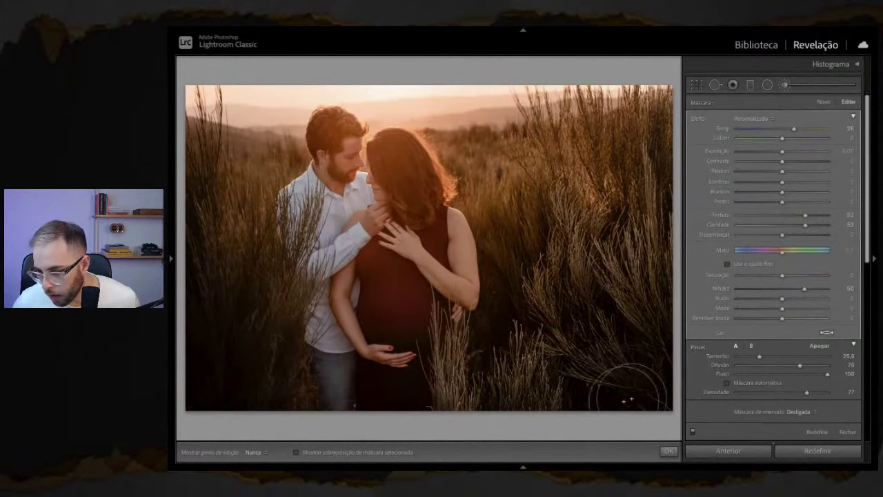
Step: Paint the same brush adjustment over the grass to the left of the couple at size 31, and close the brush
scroll(227, 324, "up", 2)
left_click_drag(230, 370, 210, 82)
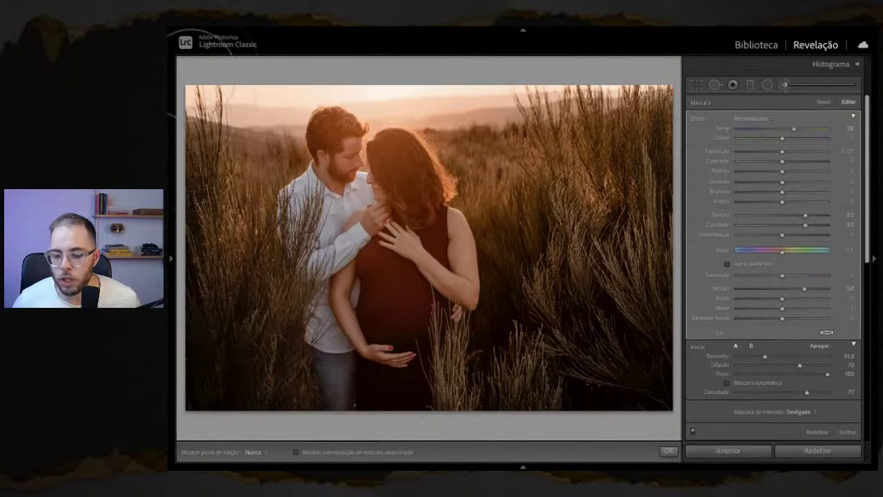
mouse_move(226, 374)
left_mouse_down()
mouse_move(253, 292)
mouse_move(232, 378)
mouse_move(219, 311)
mouse_move(239, 420)
mouse_move(239, 361)
mouse_move(210, 203)
left_mouse_up()
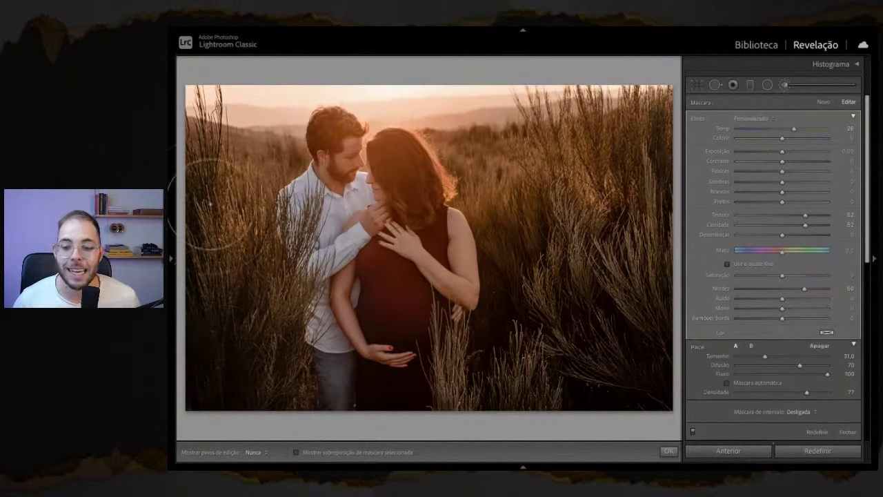
key("h")
key("h")
mouse_move(221, 365)
left_mouse_down()
mouse_move(213, 309)
mouse_move(214, 386)
mouse_move(209, 138)
left_mouse_up()
key("h")
key("k")
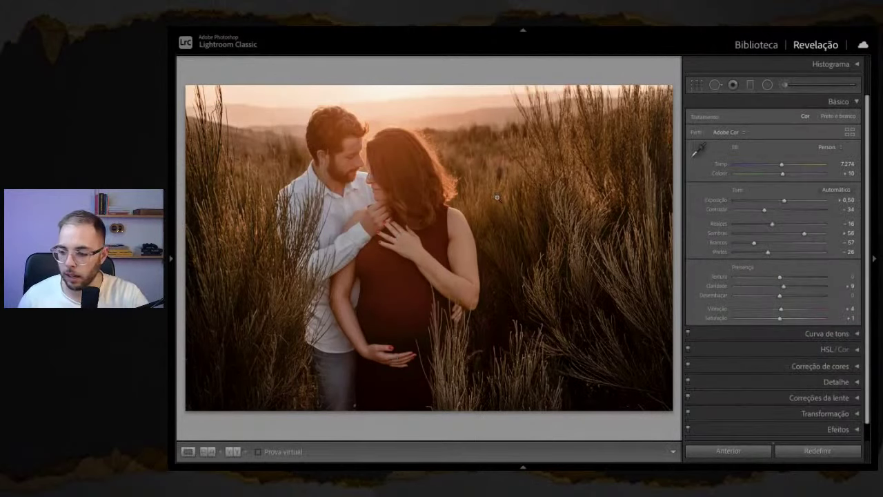
Step: Paint a new brush adjustment with Temp 29 and Tint 6 at size 35 over the grass on both sides of the couple, and close the brush
key("k")
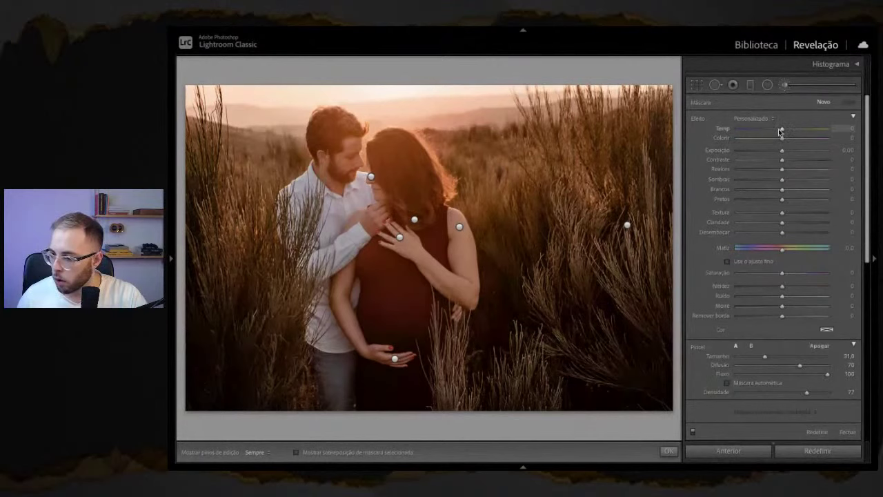
scroll(572, 266, "up", 2)
key("h")
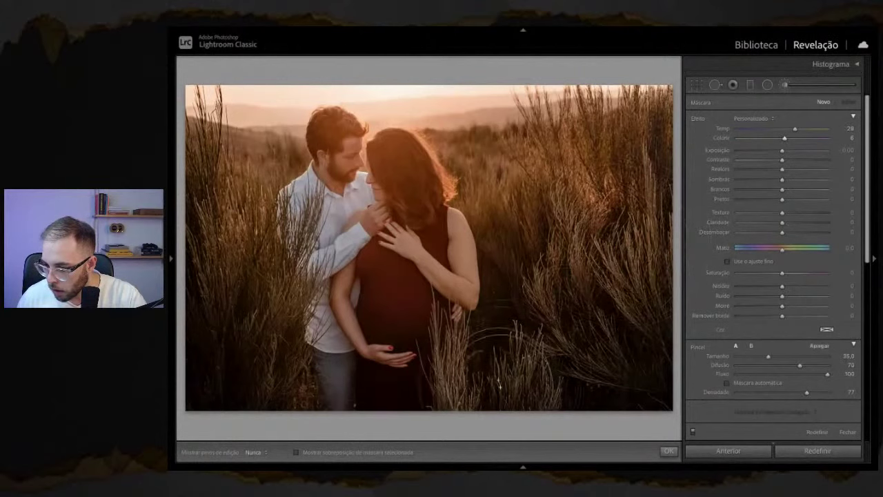
left_click_drag(313, 345, 317, 317)
mouse_move(234, 220)
left_mouse_down()
mouse_move(279, 332)
mouse_move(279, 414)
left_mouse_up()
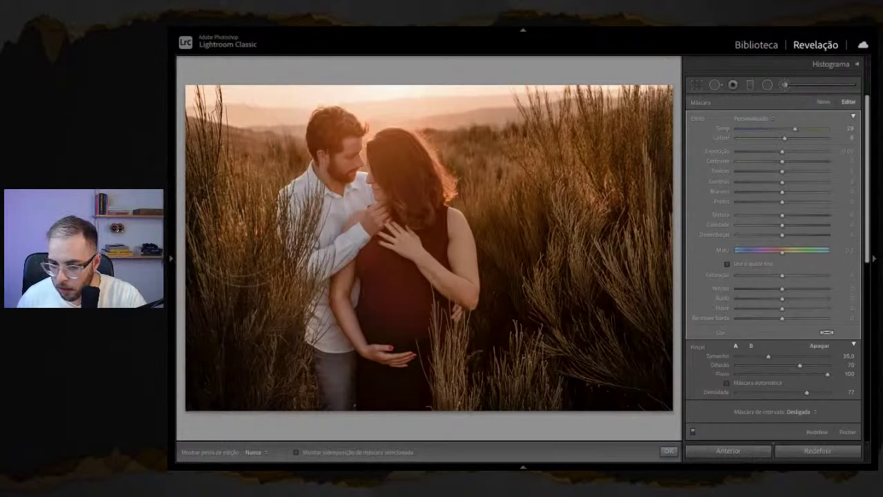
mouse_move(631, 269)
left_mouse_down()
mouse_move(642, 218)
mouse_move(584, 205)
mouse_move(571, 183)
mouse_move(544, 181)
mouse_move(597, 233)
mouse_move(585, 293)
mouse_move(597, 298)
mouse_move(575, 318)
left_mouse_up()
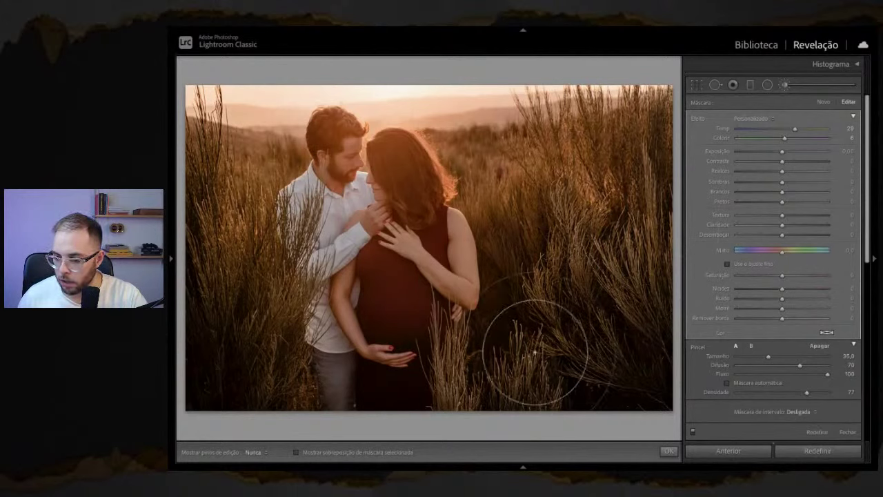
key("h")
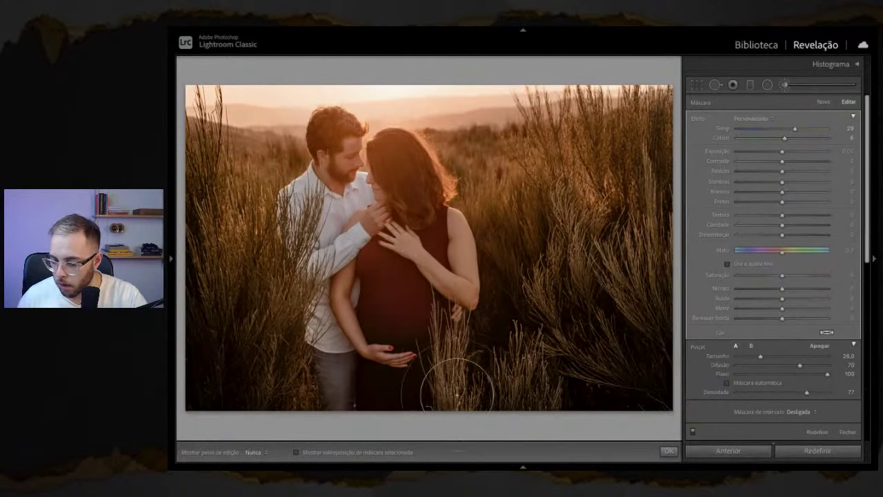
key("k")
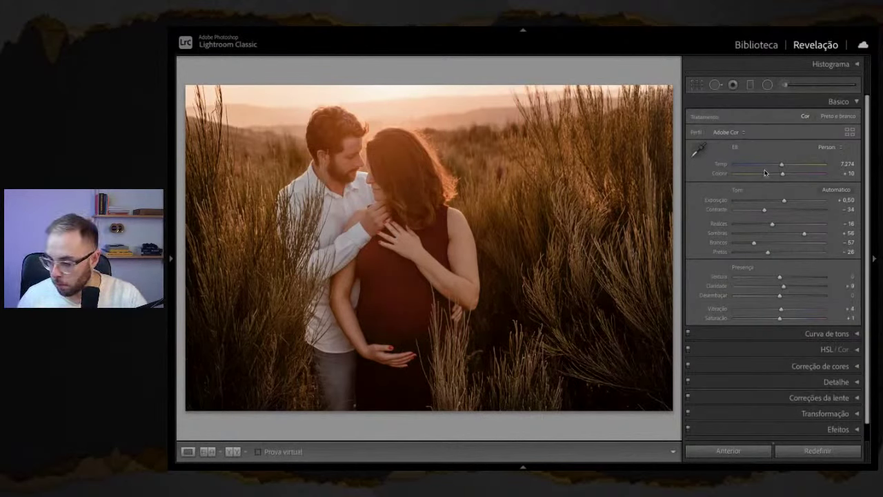
Step: Paint a new brush adjustment with Exposure 0.30 and Contrast -45 at size 43 over the dark grass in the photo's lower-right corner
key("k")
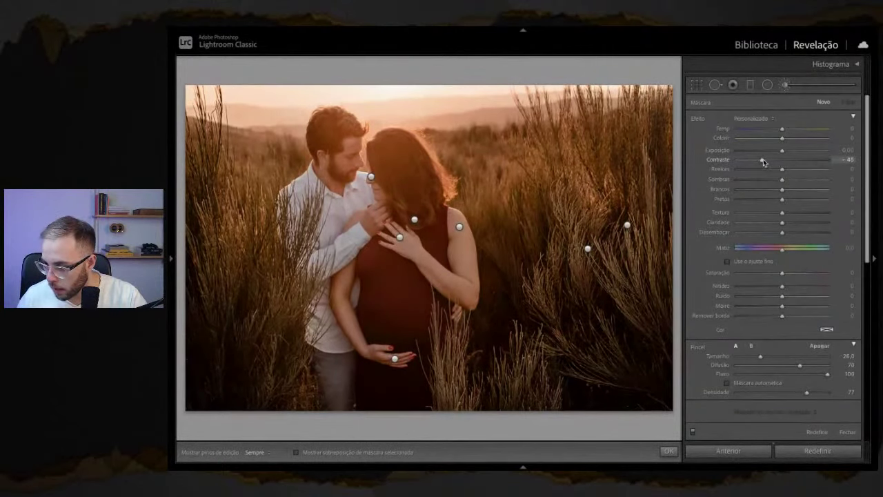
scroll(636, 381, "up", 5)
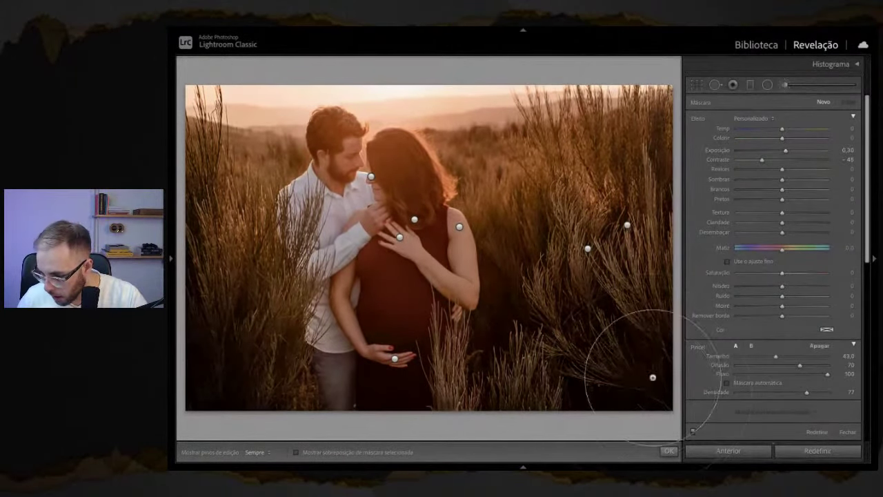
key("h")
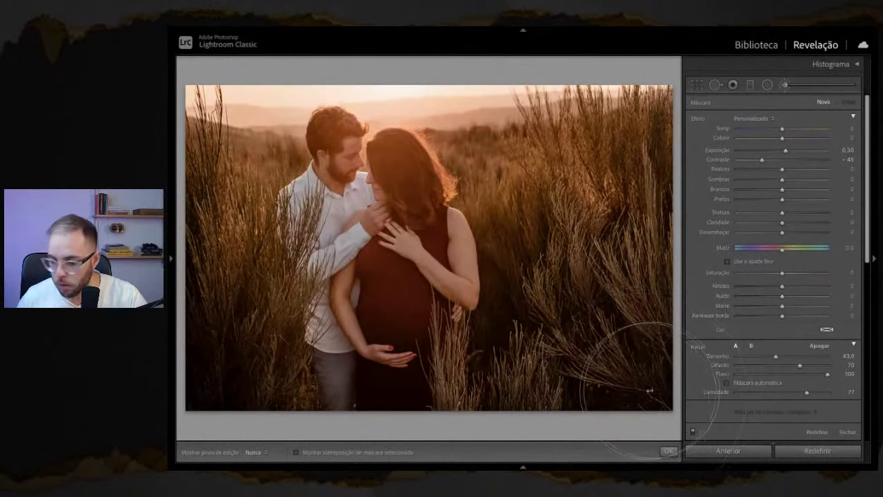
Step: Lower this brush adjustment's Contrast to -76, extend it over the dark lower-left grass at size 38, and close the brush
key("h")
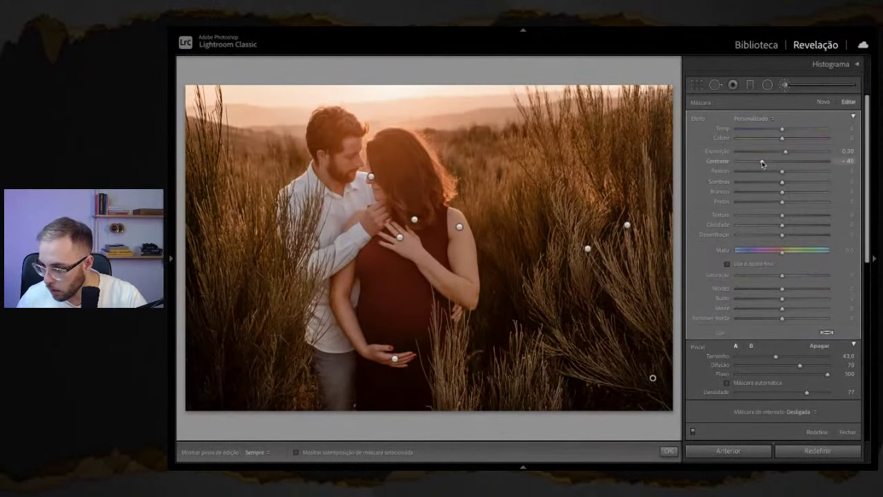
scroll(651, 376, "down", 2)
key("h")
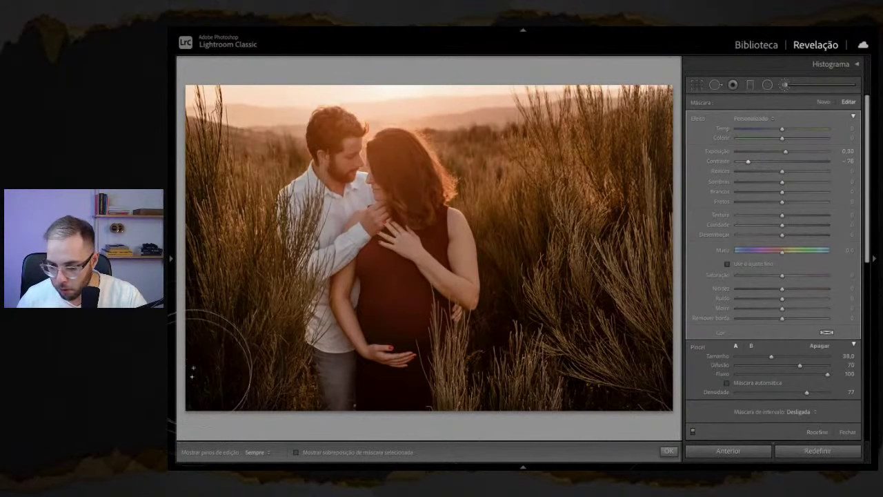
key("h")
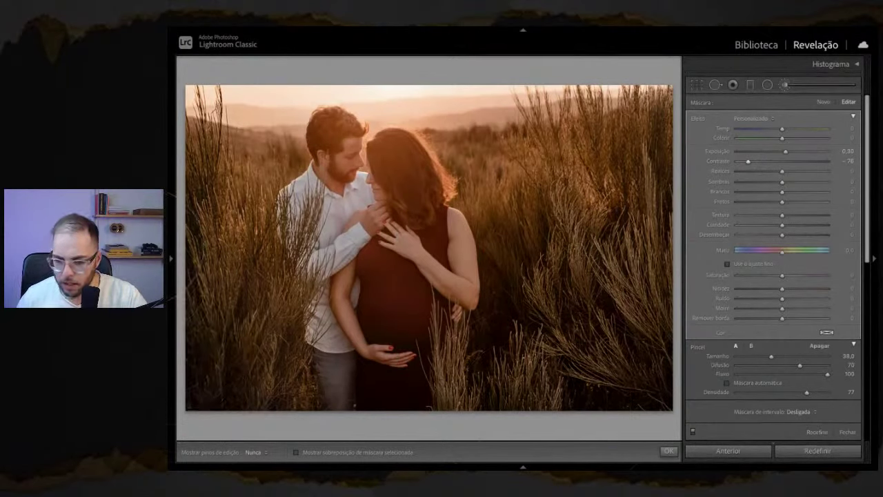
key("h")
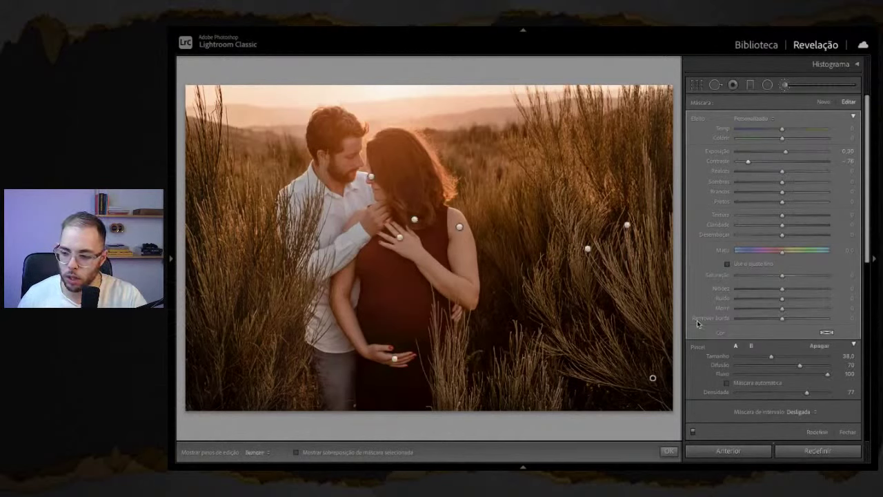
key("k")
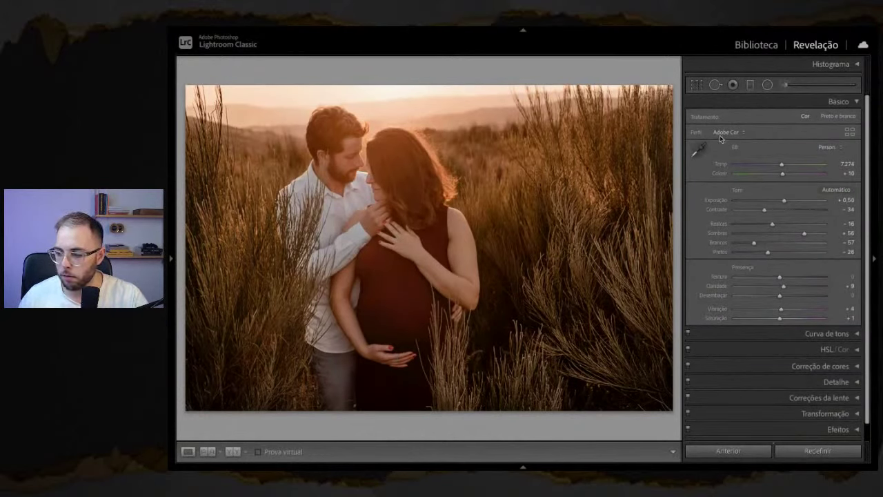
Step: Compare the photo with all adjustment brush edits turned off and on
left_click(786, 85)
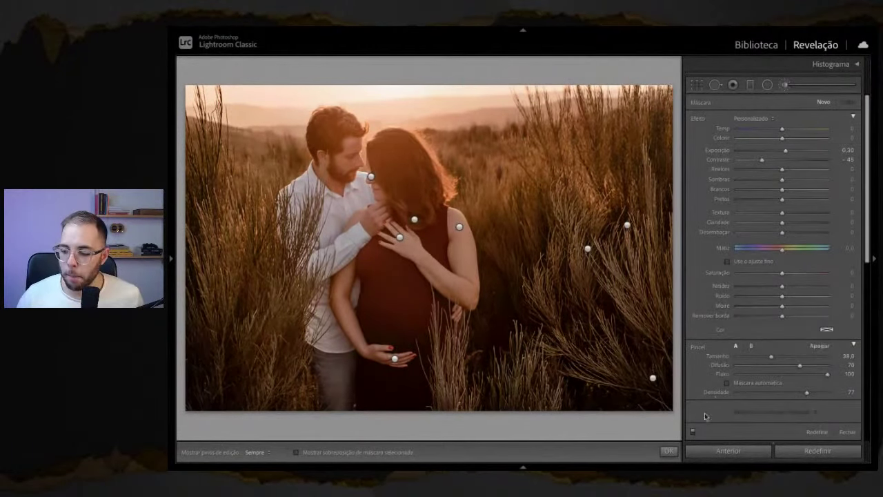
left_click(693, 432)
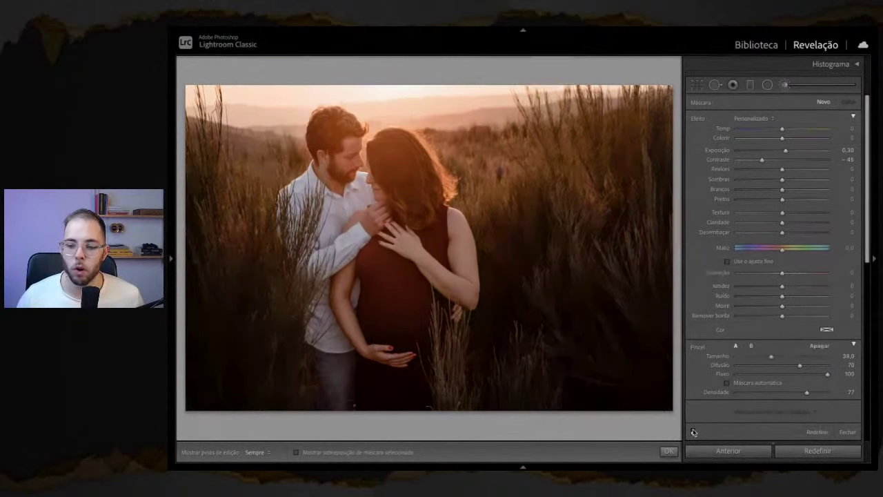
left_click(693, 432)
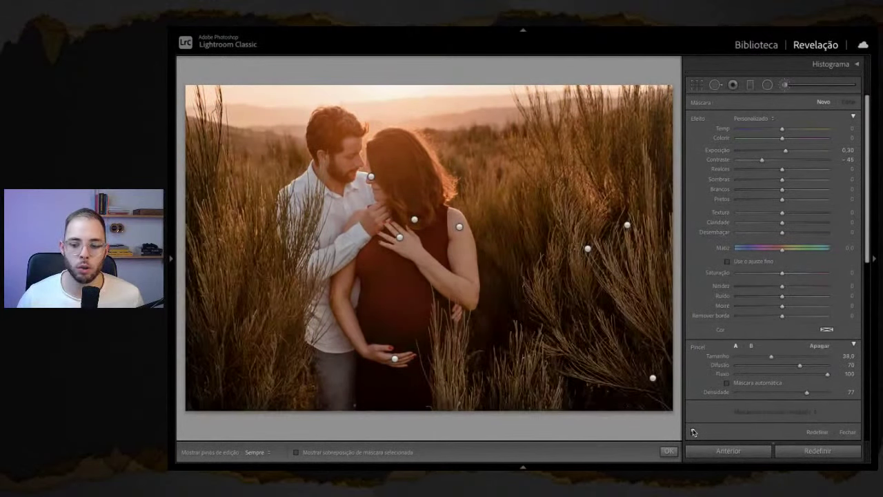
left_click(693, 432)
left_click(693, 432)
Step: Add slanted graduated filters with Exposure -0.27 on the right and left sides of the photo, and close the tool
left_click(748, 90)
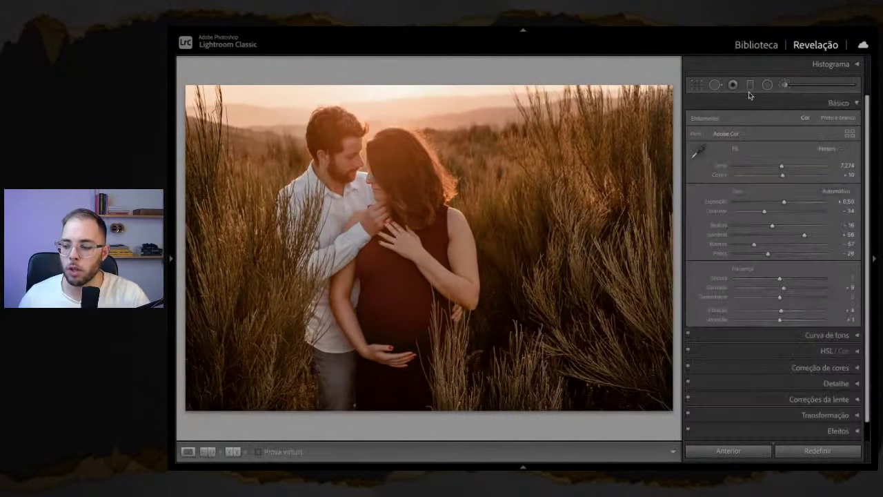
key("m")
left_click_drag(431, 282, 496, 317)
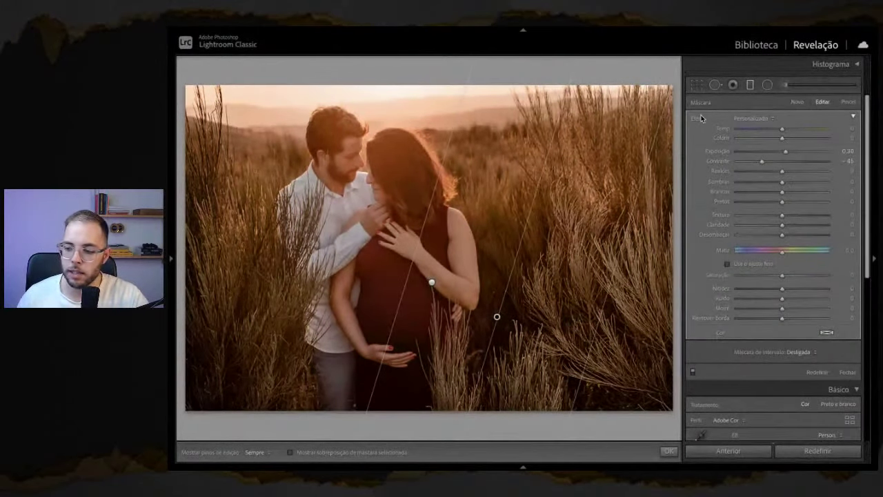
left_click_drag(776, 153, 776, 153)
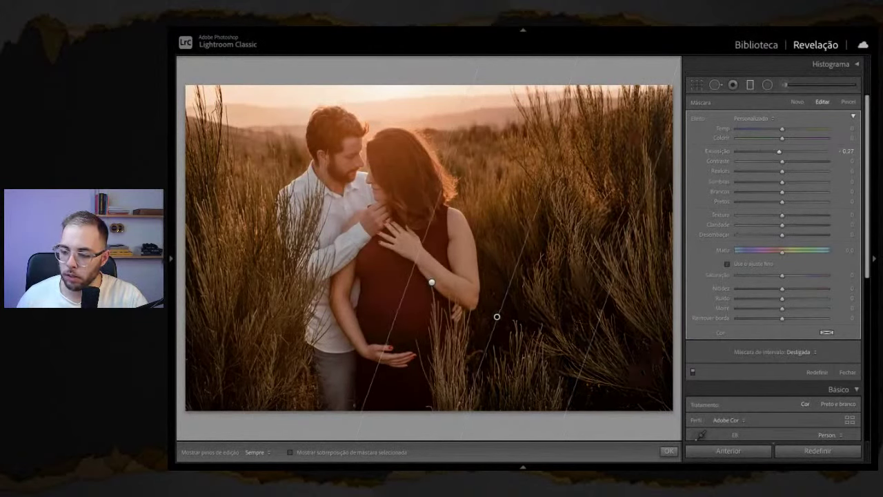
mouse_move(481, 317)
left_mouse_down()
mouse_move(414, 276)
mouse_move(363, 205)
left_mouse_up()
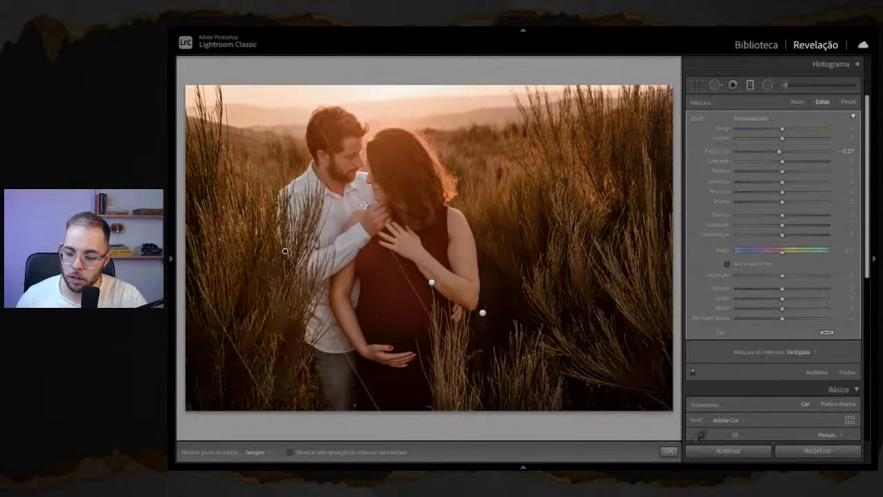
key("m")
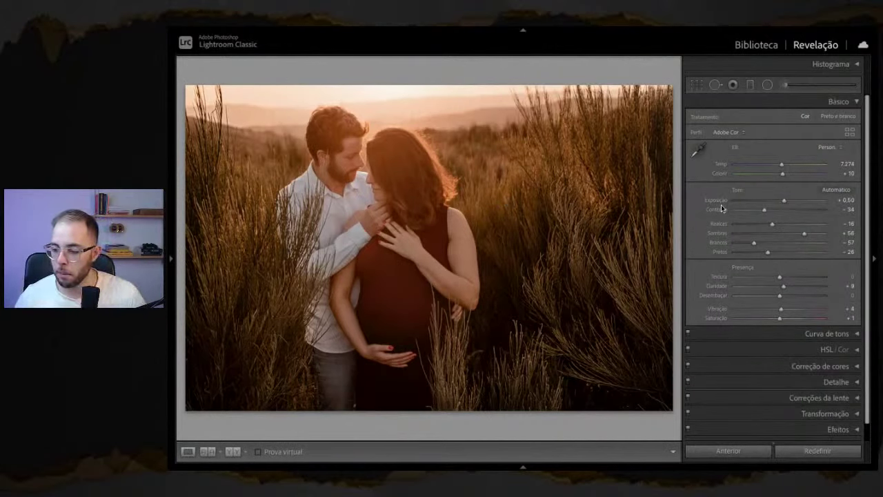
Step: Compare the photo with and without the brush edits, and with the original by resetting all settings and undoing the reset
left_click(813, 88)
left_click(693, 433)
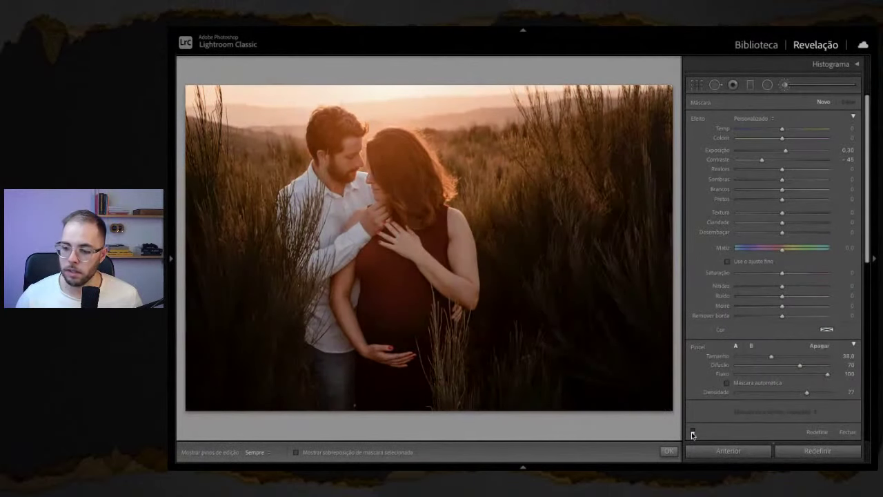
left_click(694, 434)
left_click(693, 432)
left_click(692, 432)
left_click(693, 433)
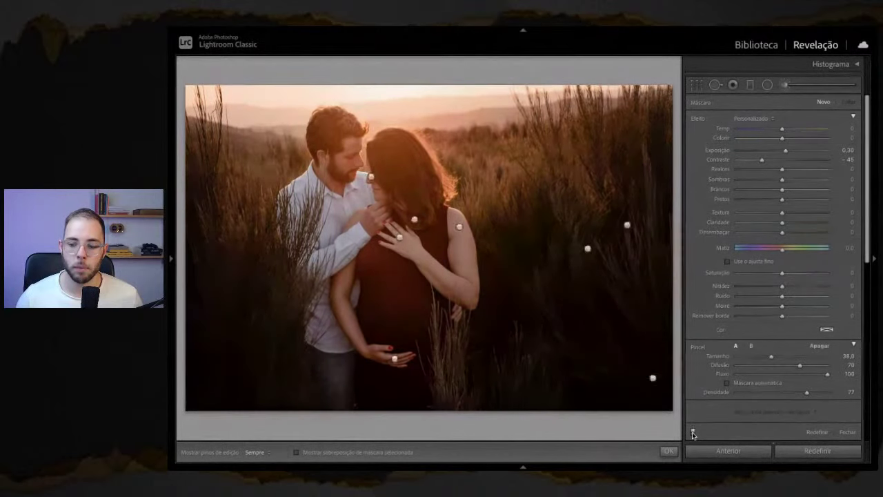
left_click(693, 433)
key("k")
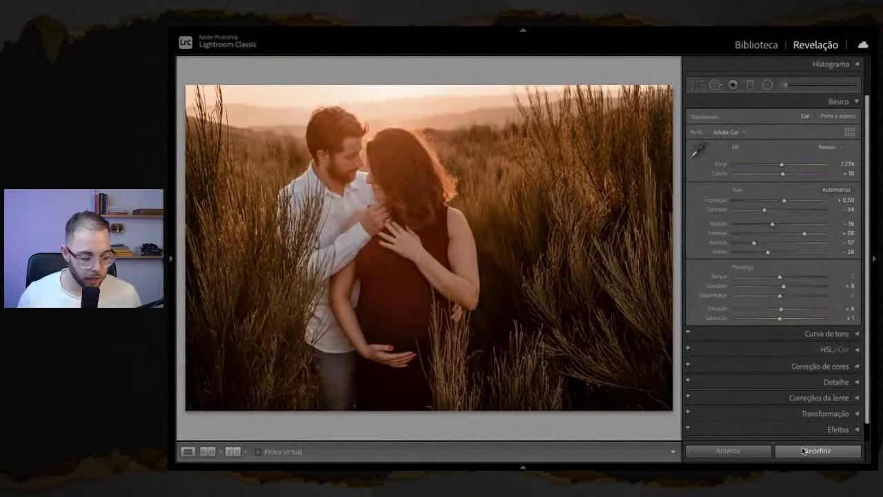
left_click(804, 450)
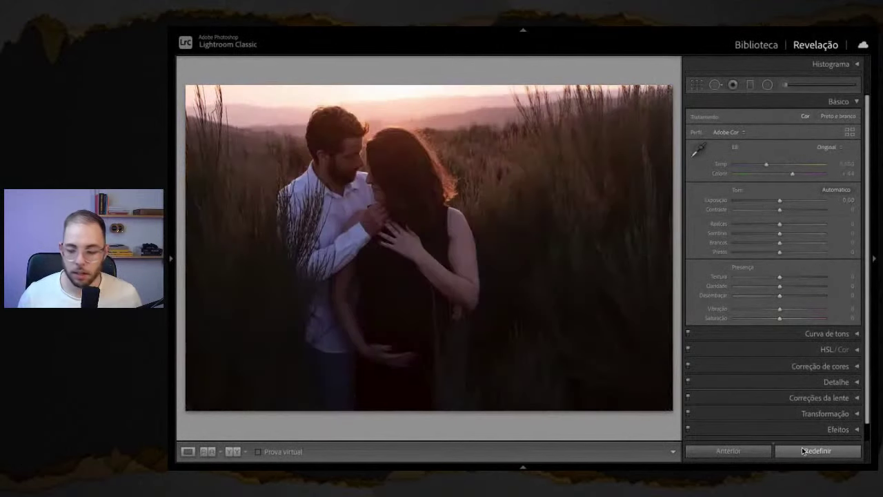
key("ctrl+z")
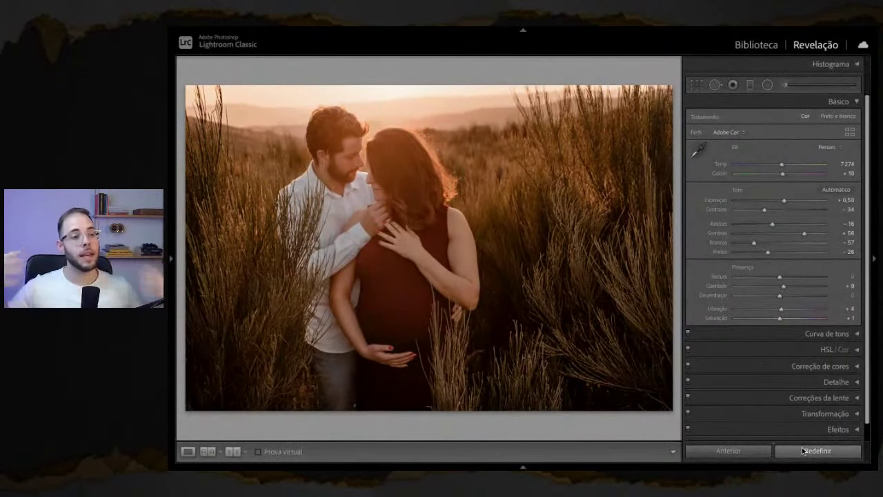
Step: Save the settings of the grass-sharpening brush adjustment as a new effect preset named "Nitidez para ambiente"
left_click(784, 85)
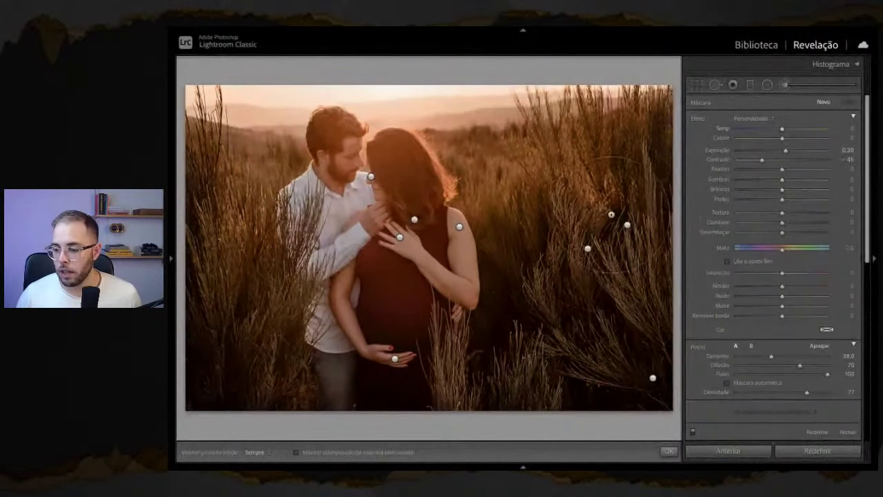
left_click(588, 249)
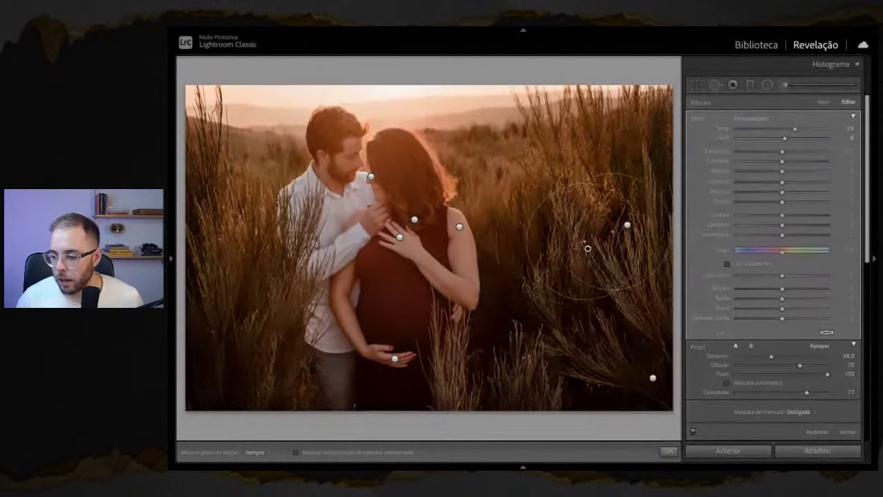
left_click(627, 226)
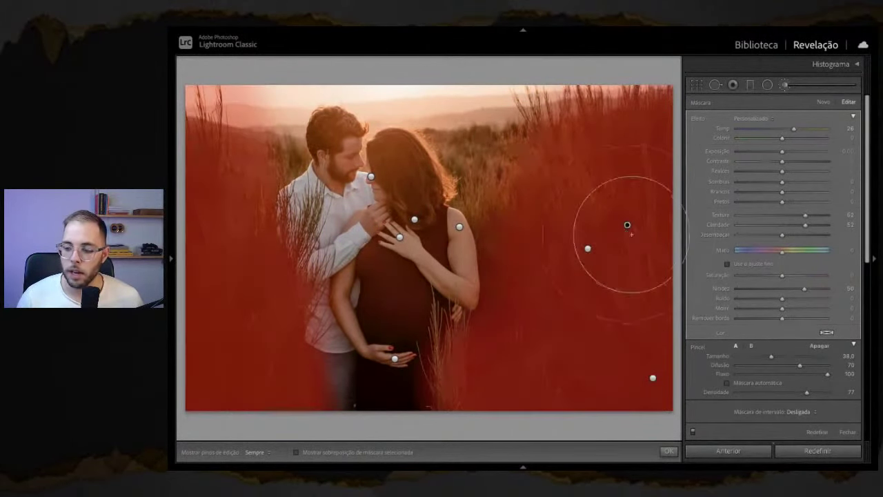
left_click(756, 118)
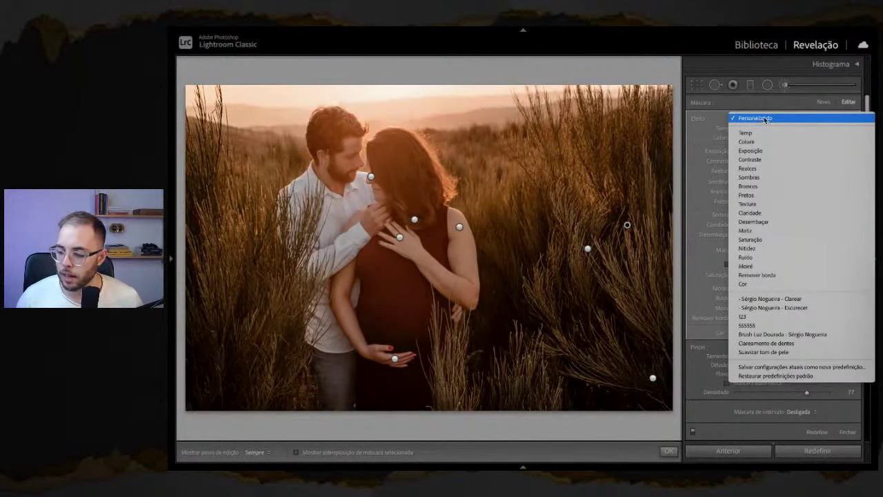
left_click(771, 368)
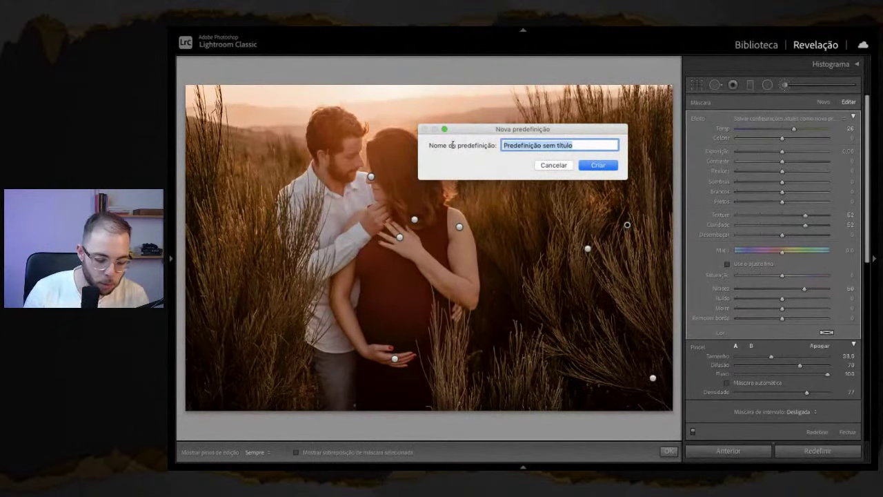
type("Nitidez para ambiente")
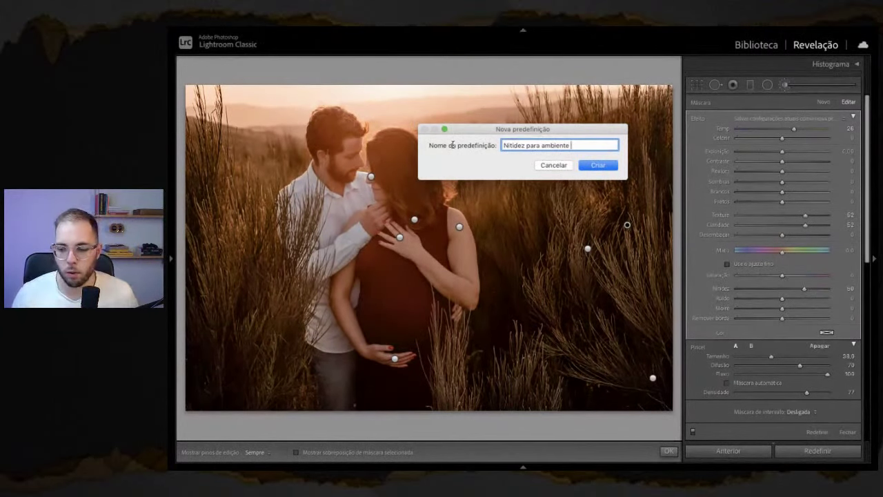
key("super+a")
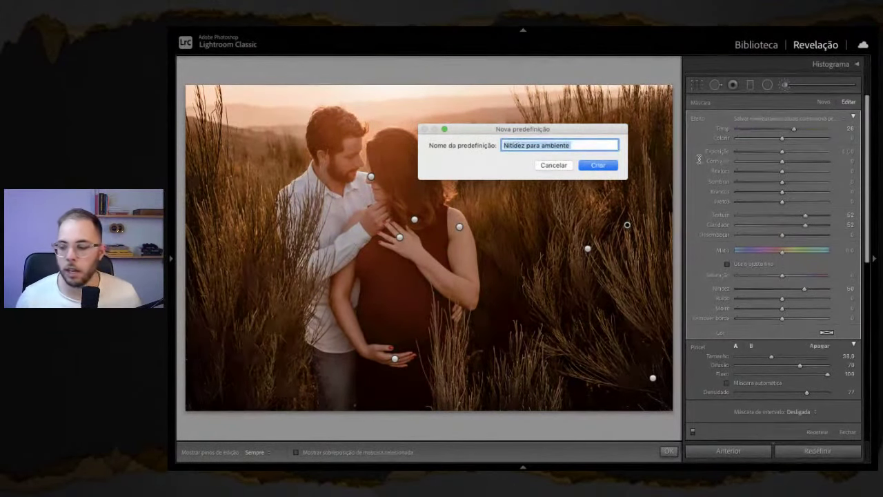
left_click(615, 166)
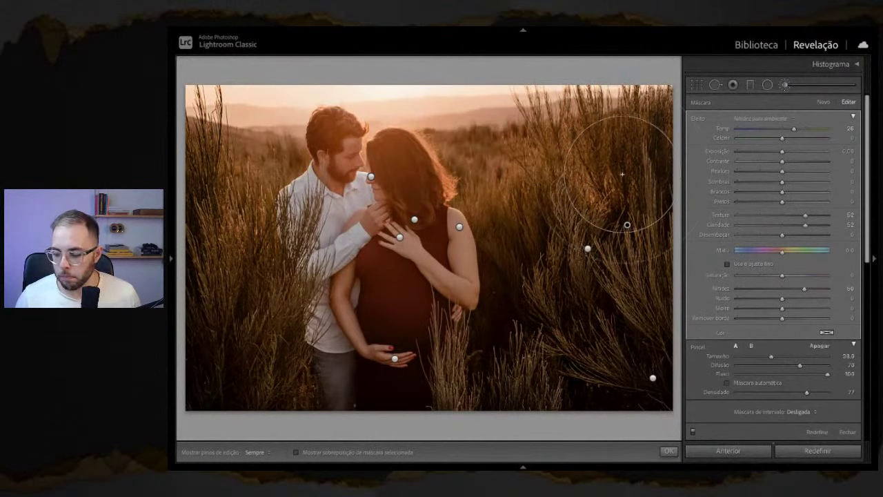
Step: Close the adjustment brush and open the photo of the couple walking among goats from the library for editing in Develop
key("k")
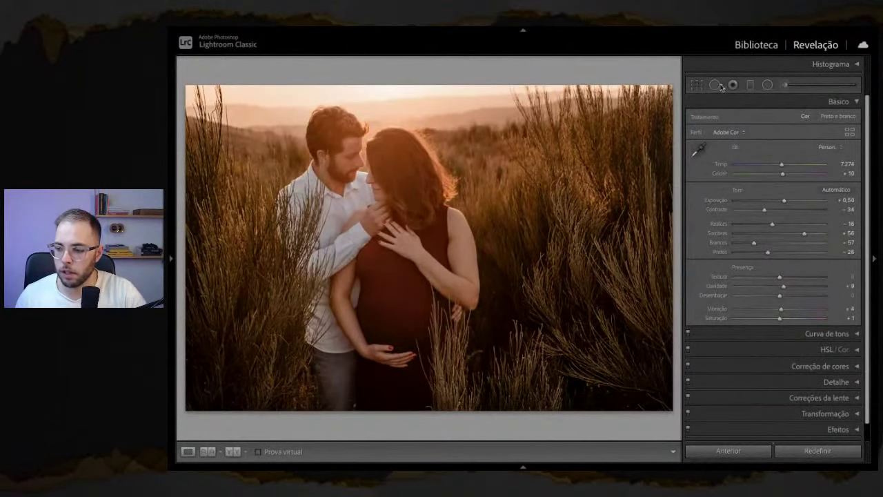
key("e")
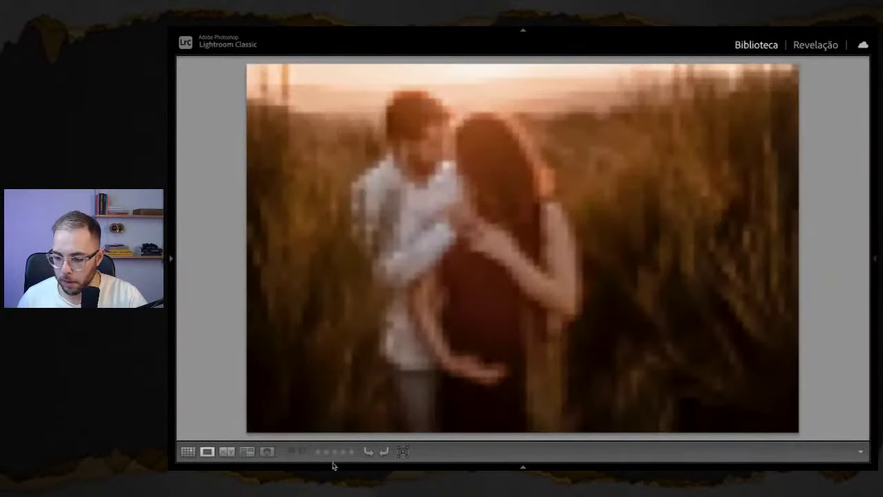
left_click(187, 451)
left_click(526, 349)
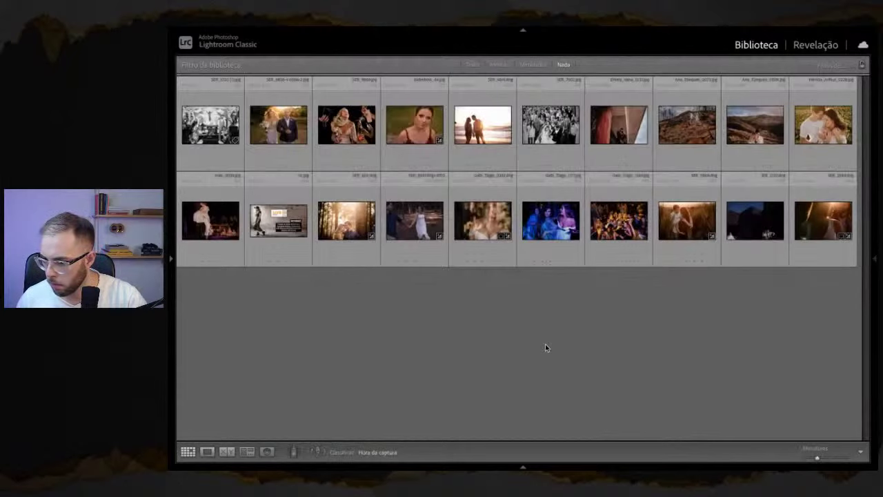
double_click(697, 132)
left_click(815, 45)
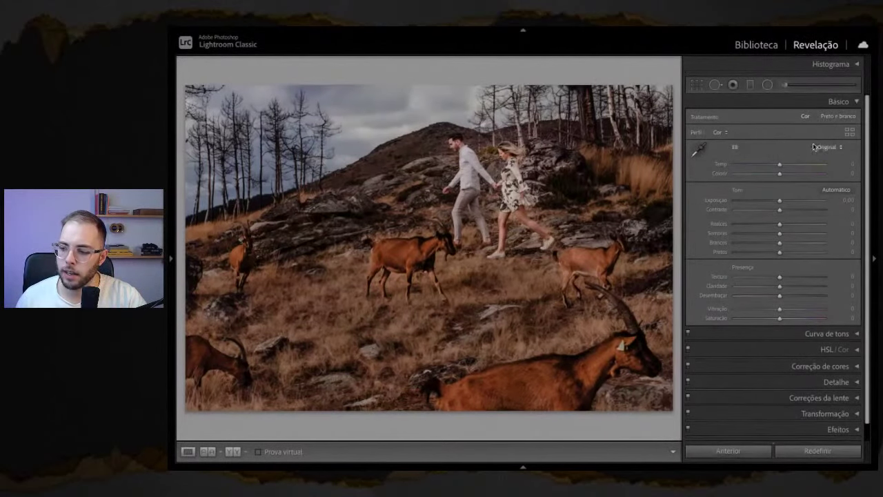
Step: Brush the "Nitidez para ambiente" preset over the dry grass and rocks around the couple and the goats, with the edit pins hidden
key("k")
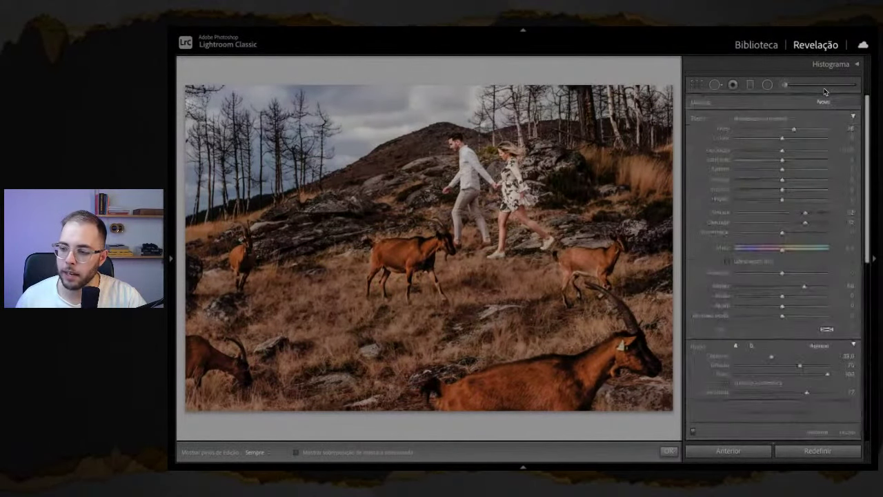
left_click(788, 119)
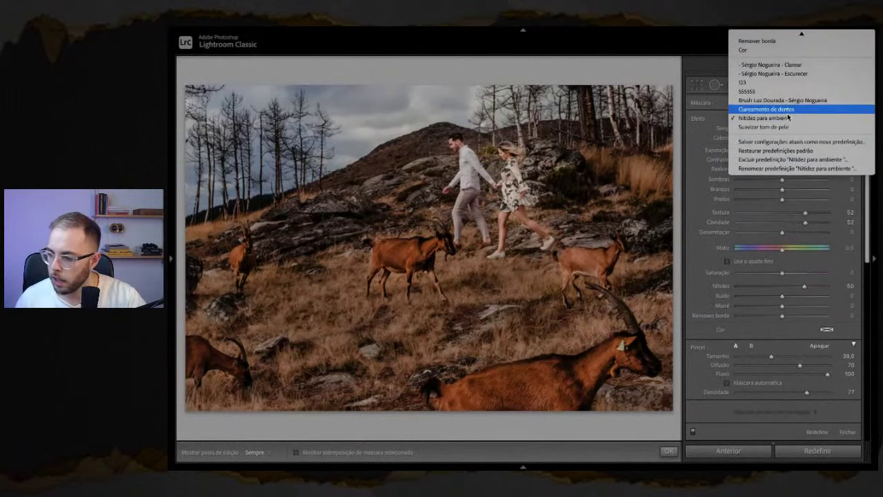
left_click(788, 119)
key("h")
scroll(283, 308, "down", 3)
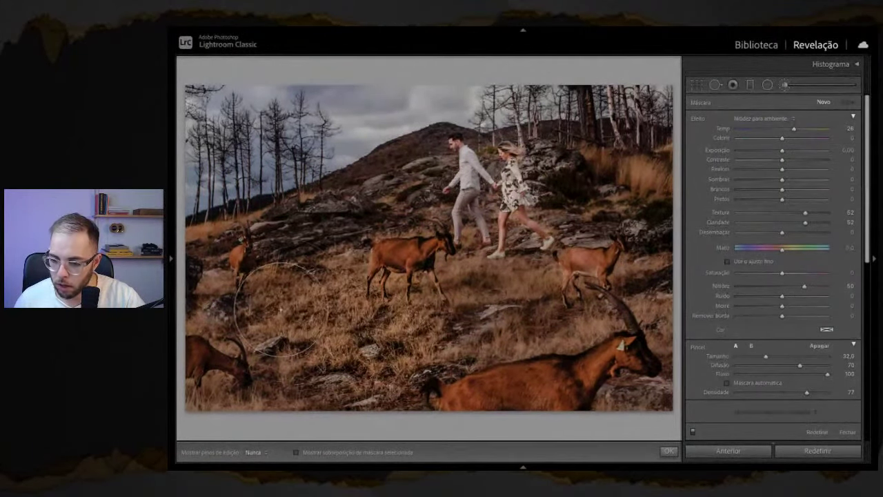
mouse_move(207, 386)
left_mouse_down()
mouse_move(442, 331)
mouse_move(497, 359)
mouse_move(580, 345)
mouse_move(531, 358)
mouse_move(552, 269)
left_mouse_up()
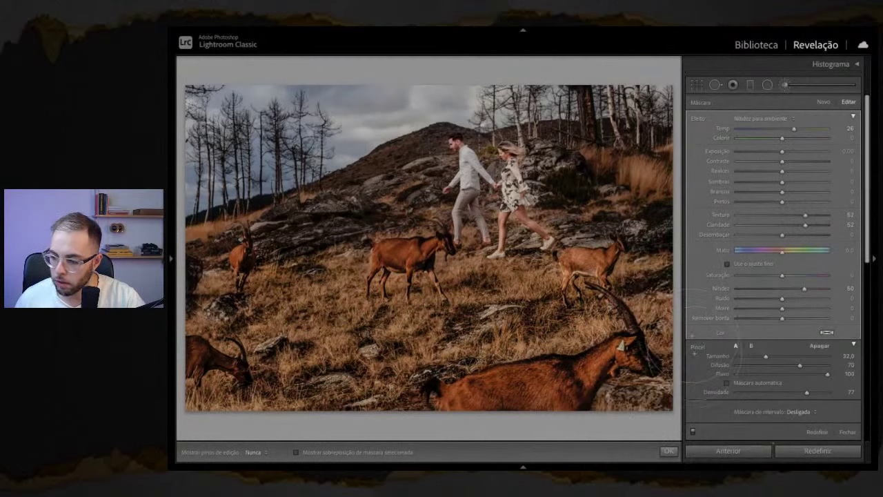
scroll(652, 221, "down", 1)
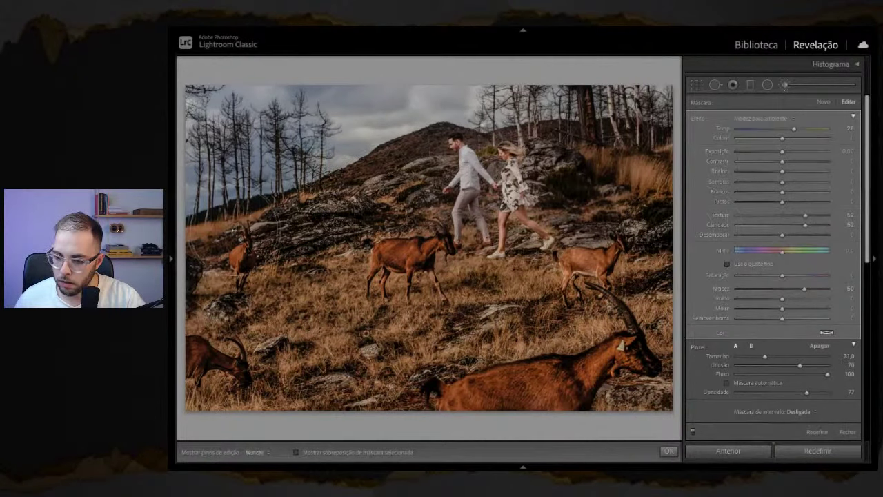
scroll(352, 200, "down", 4)
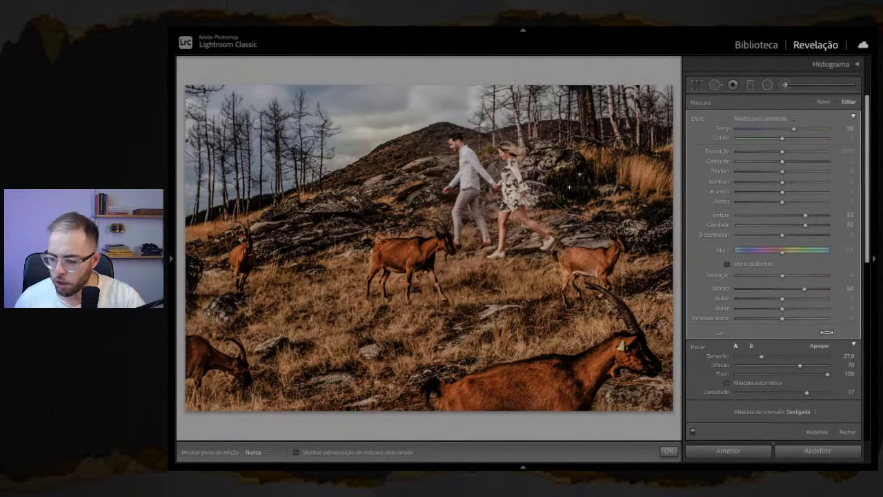
Step: Show the edit pins again, compare the goat photo with its unedited version, and close the adjustment brush
key("h")
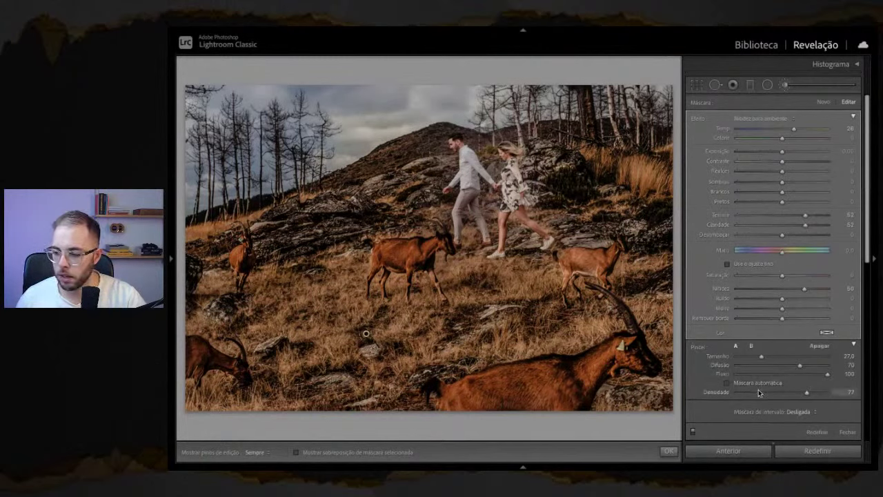
key("Escape")
key("backslash")
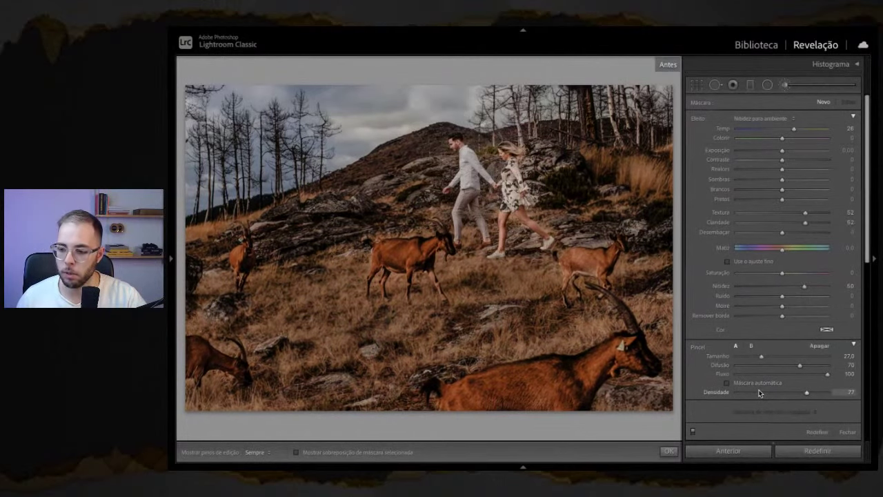
key("backslash")
key("k")
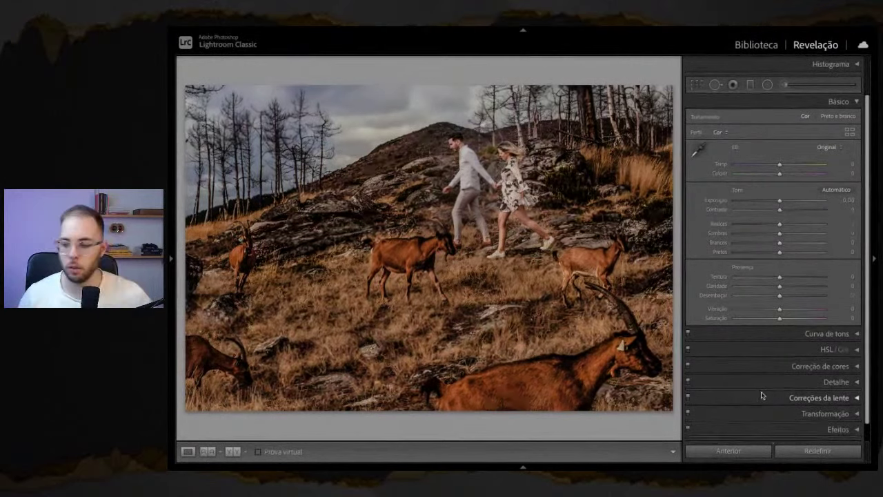
Step: View the finished photo of the couple in the tall grass in Library and Develop, and return to the library grid
left_click(742, 47)
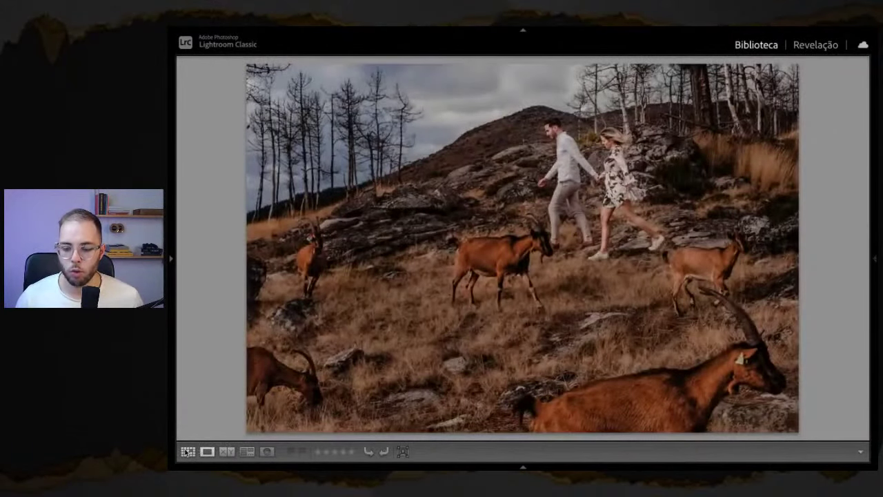
left_click(188, 452)
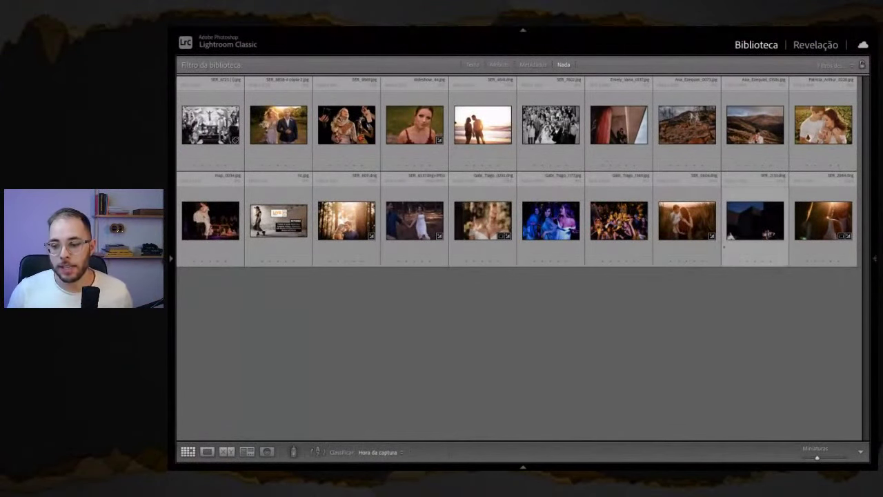
double_click(683, 222)
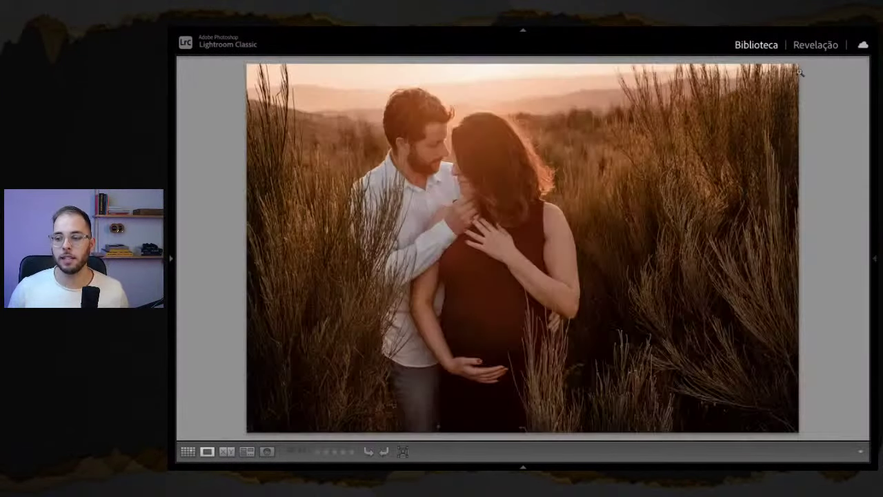
left_click(814, 45)
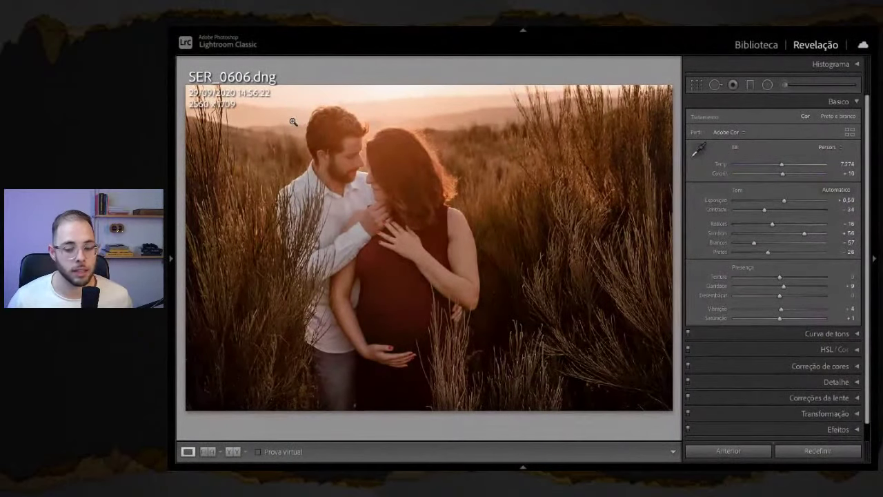
key("e")
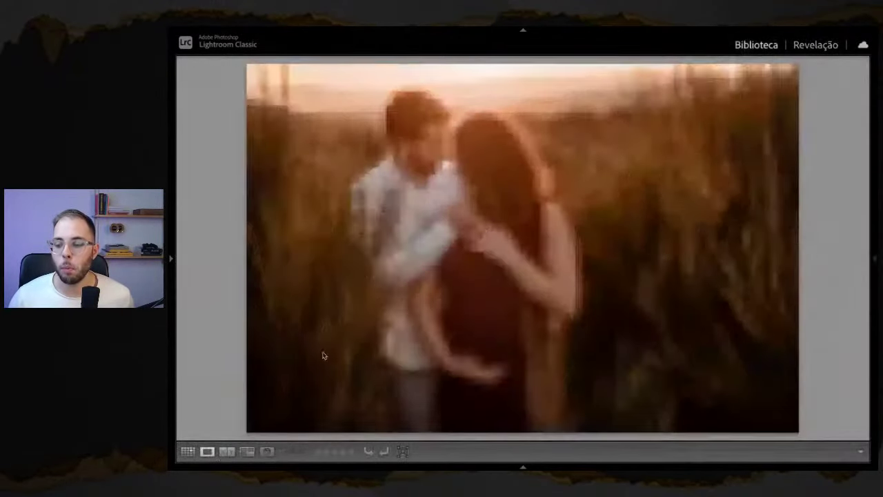
left_click(188, 452)
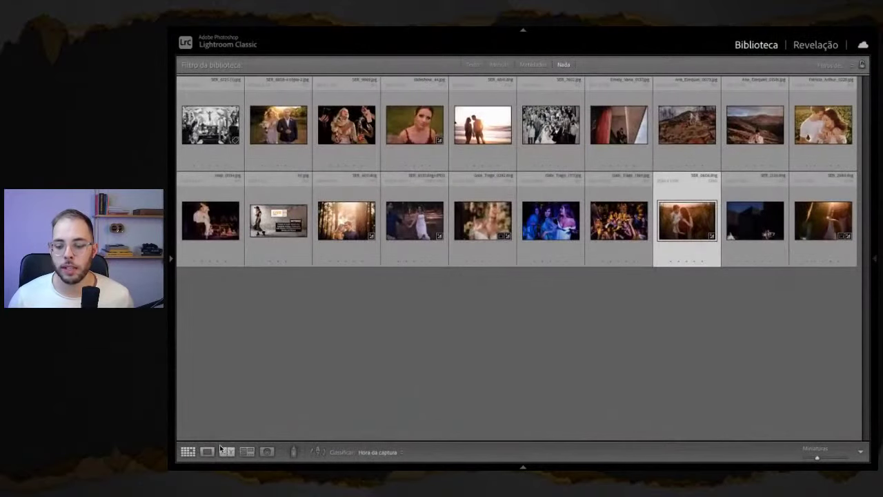
Step: Open the export settings for the selected couple photo and examine the "Facebook 2048" preset, declining the LR/Mogrify 2 plug-in update
left_click(172, 280)
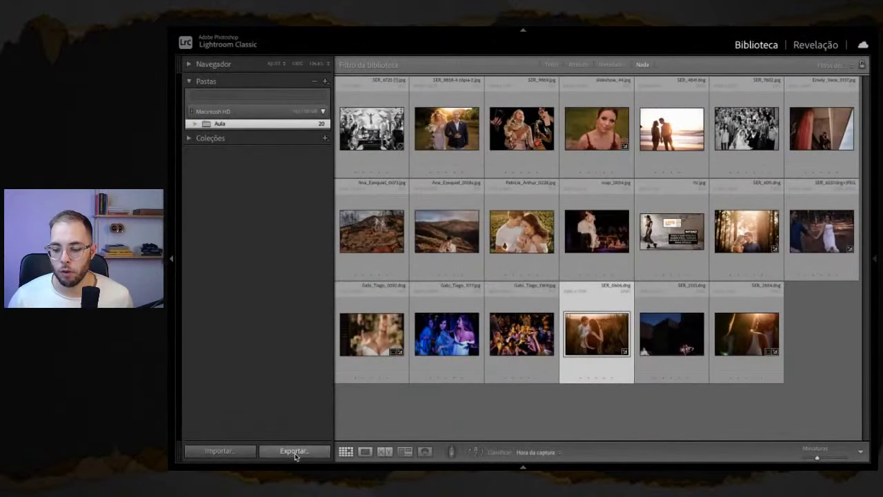
key("super+shift+e")
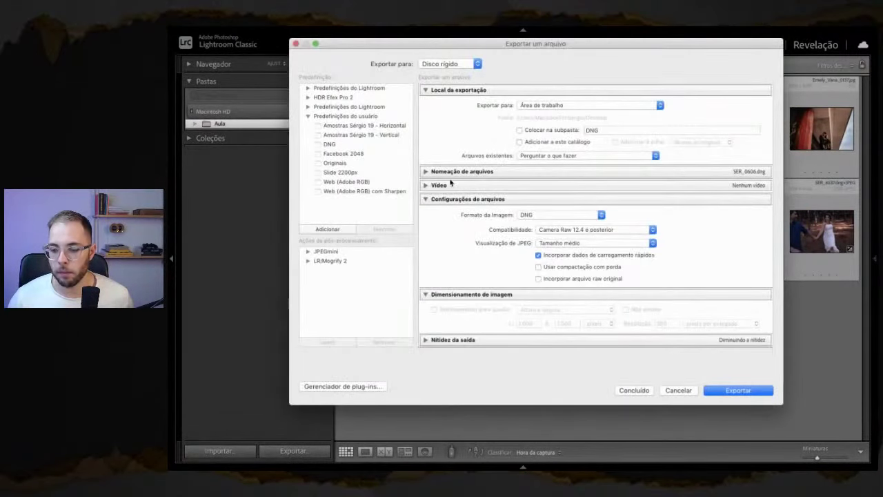
left_click(355, 155)
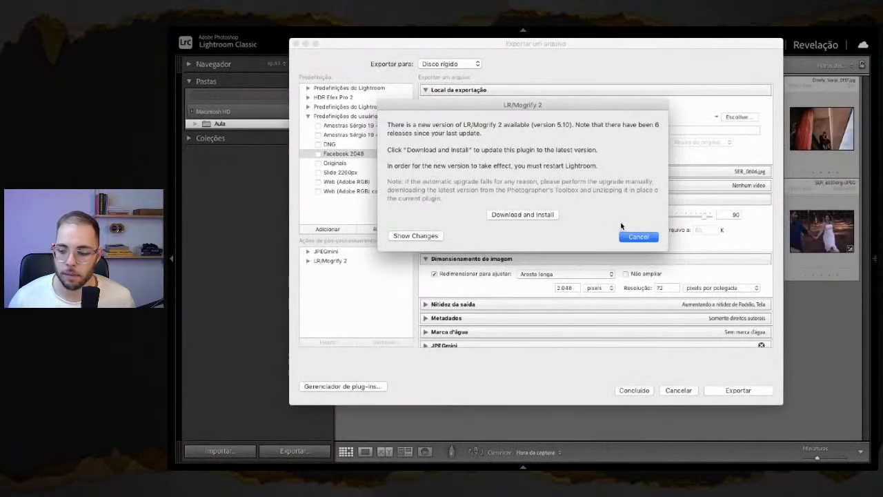
left_click(629, 239)
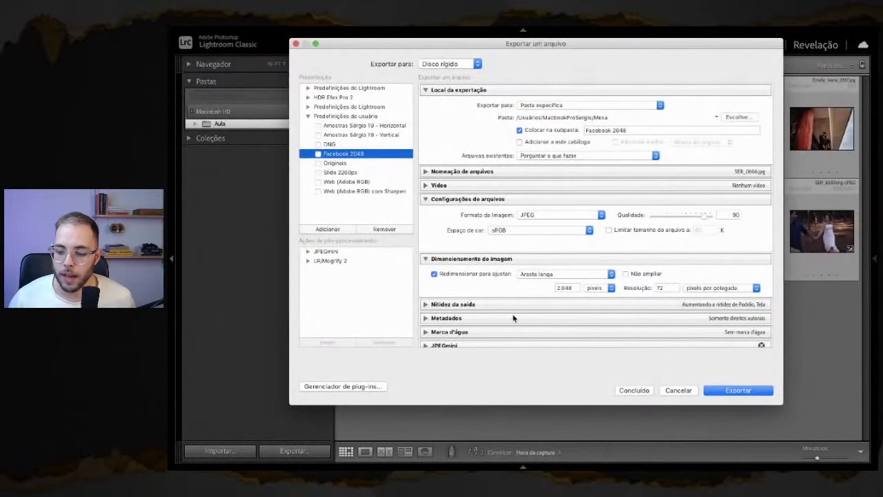
left_click(469, 305)
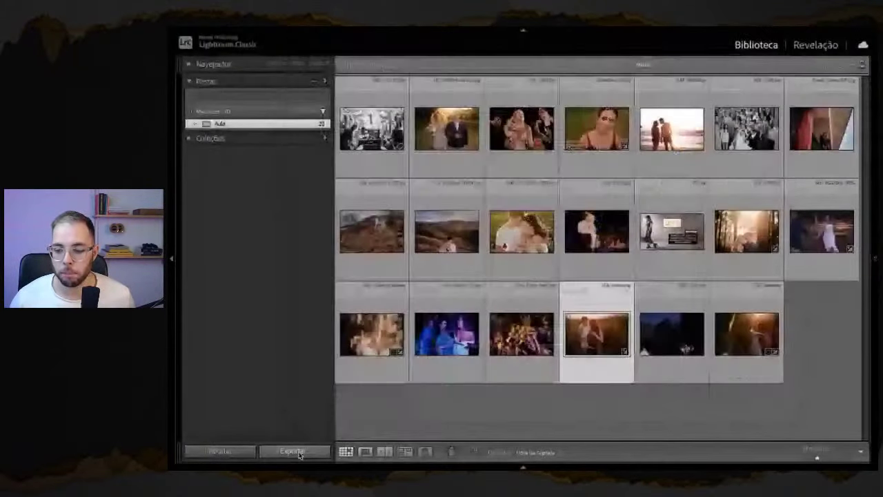
Step: Open a new export of the selected couple photo with the image format JPEG and the colour space sRGB
left_click(292, 451)
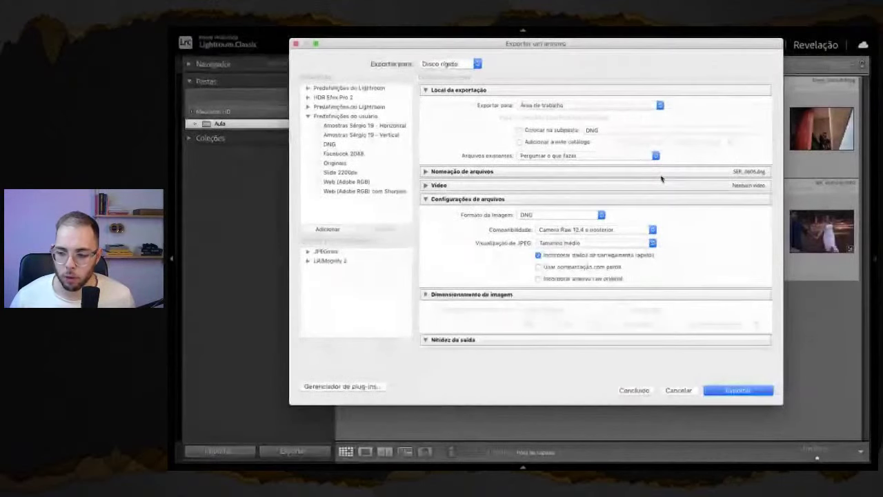
scroll(611, 215, "down", 3)
scroll(611, 216, "up", 3)
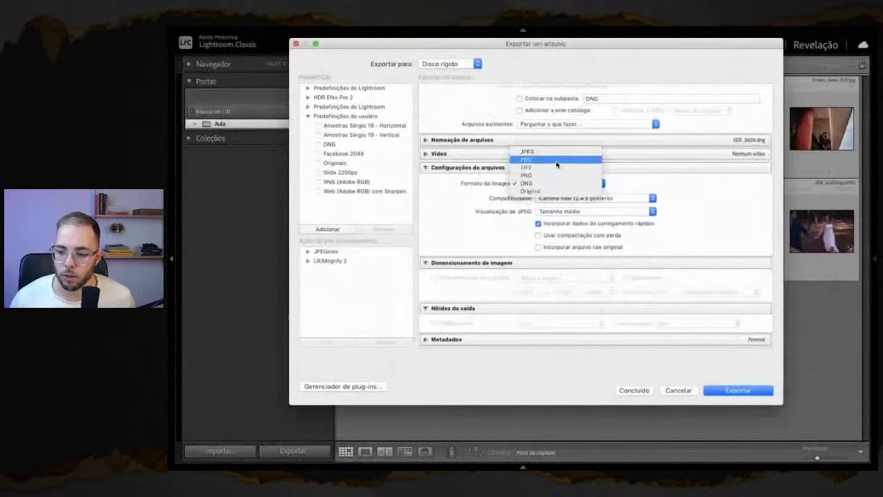
left_click(555, 153)
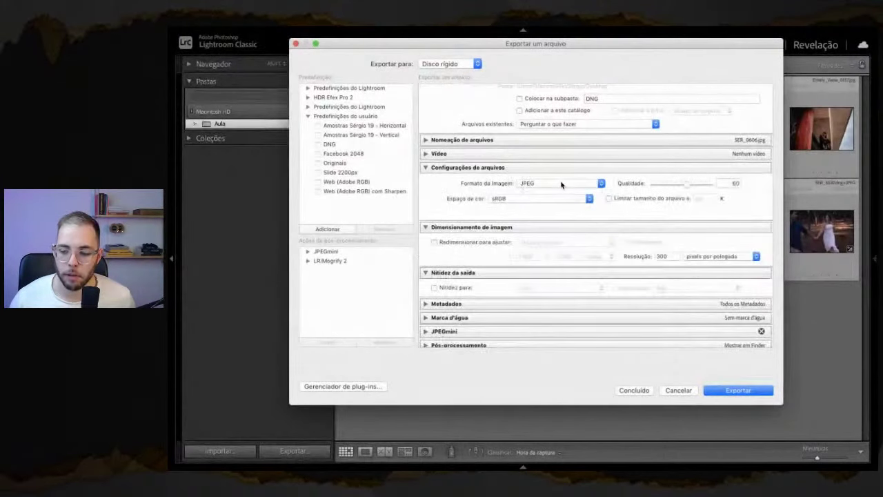
left_click(543, 200)
left_click(514, 236)
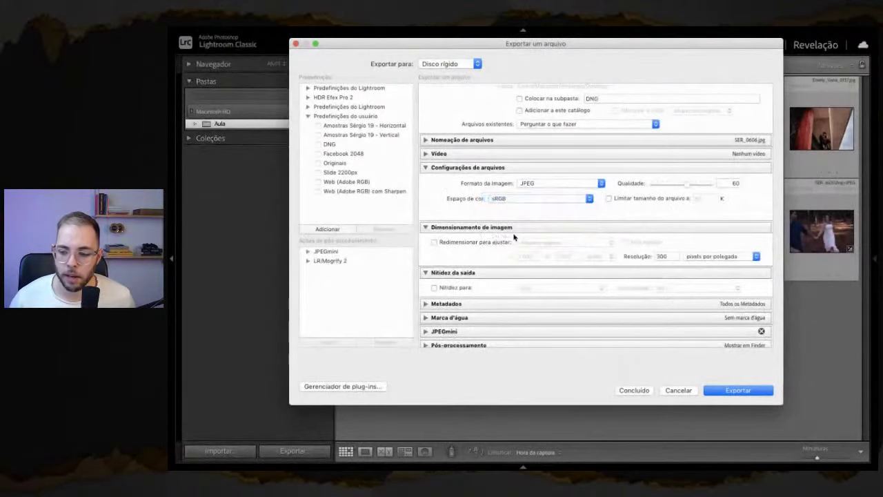
Step: Resize the exported image to a long edge (Aresta longa) of 2048 pixels at a resolution of 72 pixels per inch
left_click(435, 242)
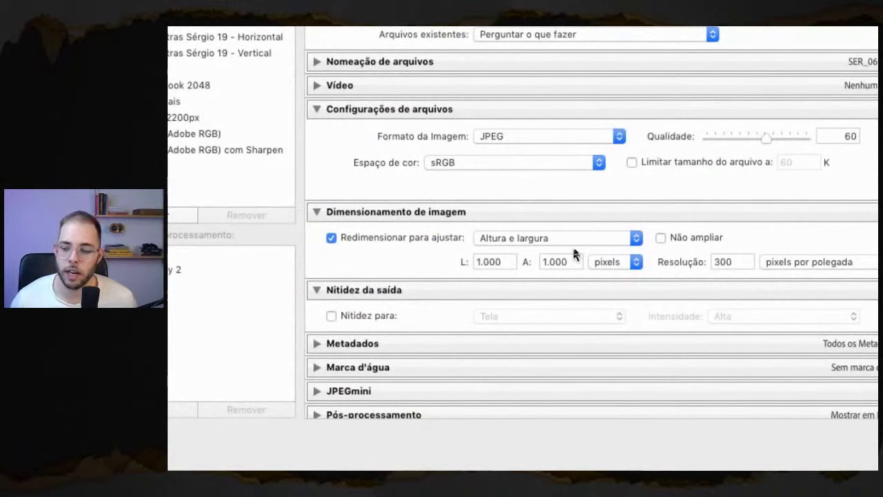
left_click(573, 241)
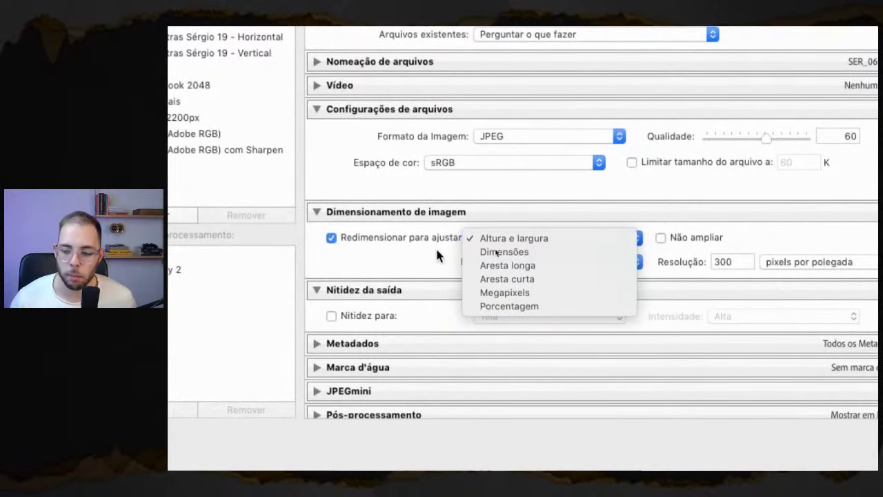
left_click(561, 265)
double_click(548, 261)
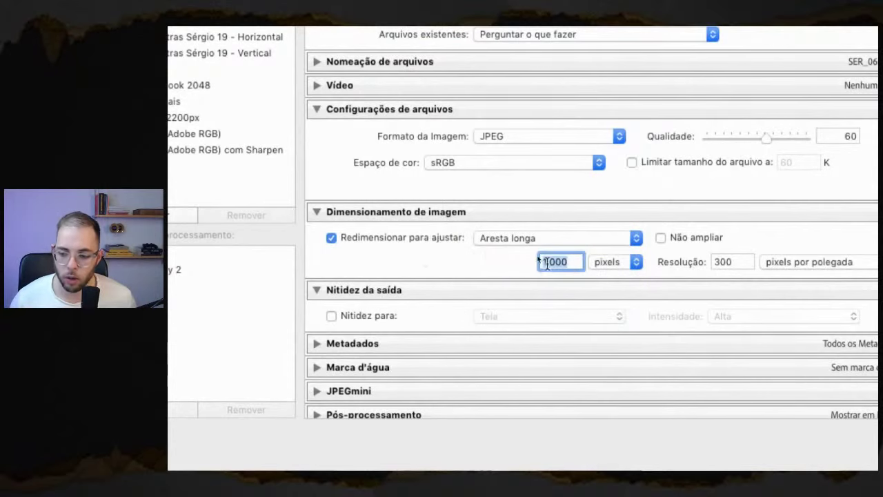
type("20")
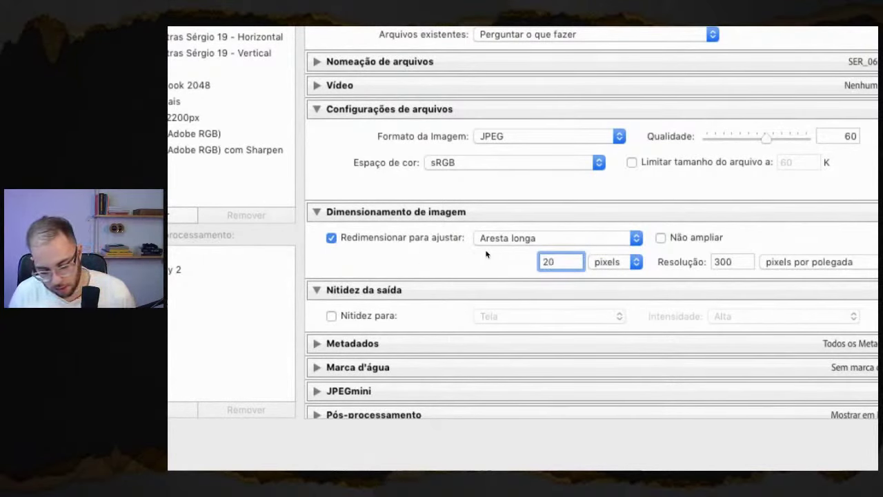
type("48")
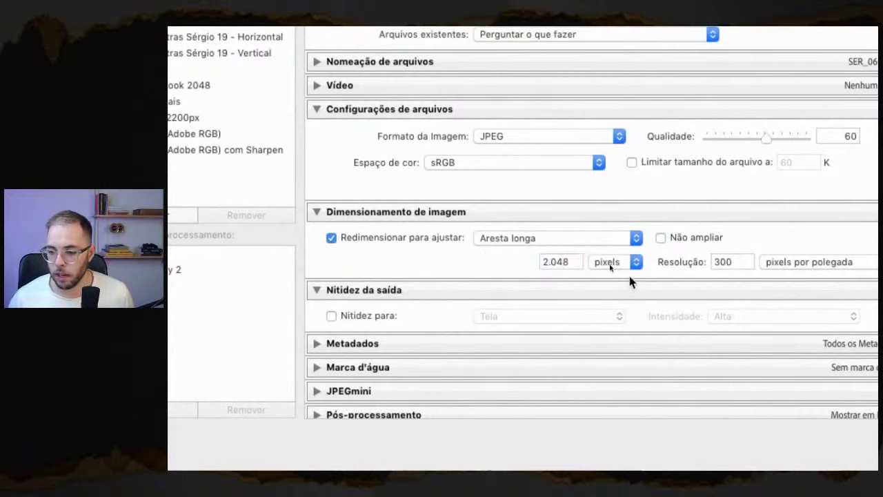
double_click(723, 261)
type("72")
left_click(396, 262)
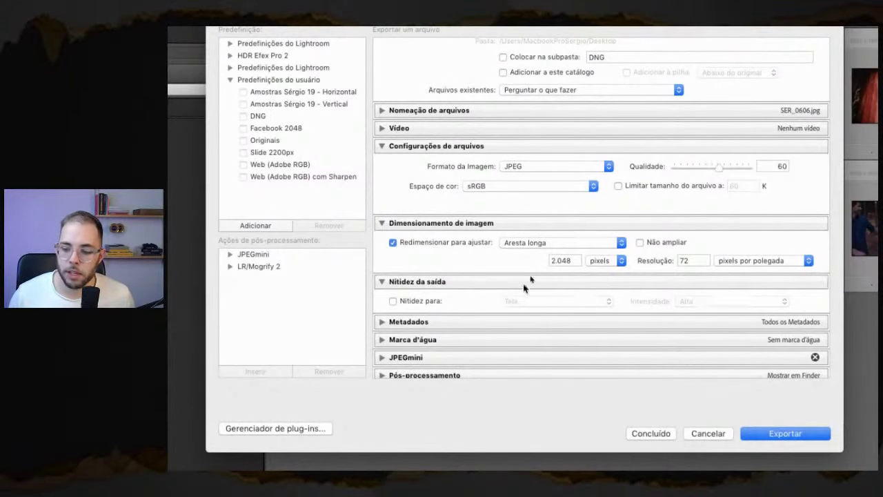
Step: Turn on output sharpening for Tela with intensity Alta, and cancel the export
left_click(417, 303)
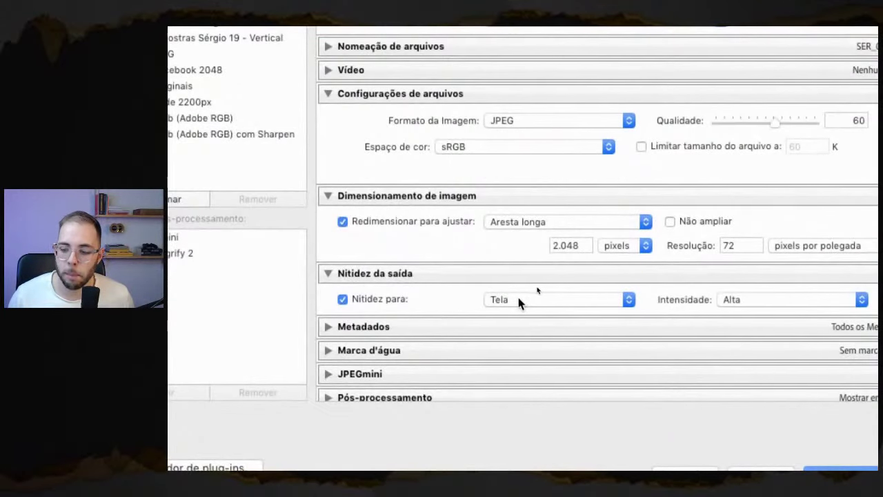
left_click(519, 299)
left_click(497, 303)
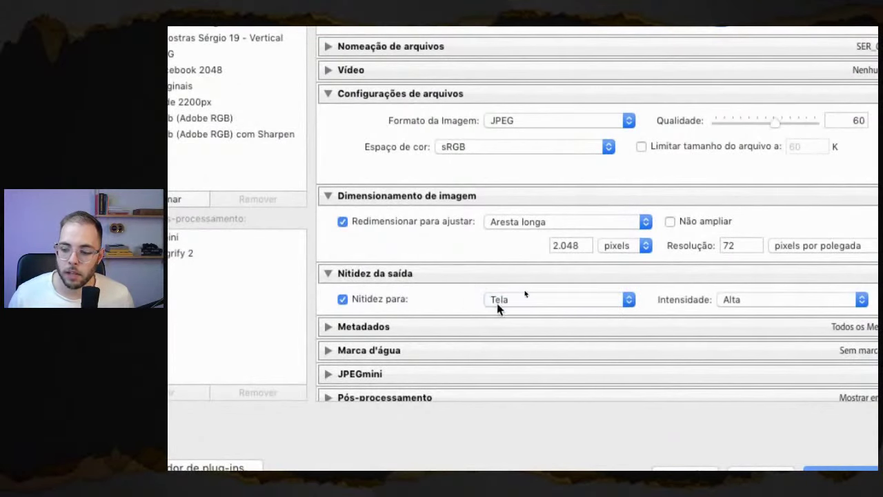
left_click(786, 300)
left_click(764, 300)
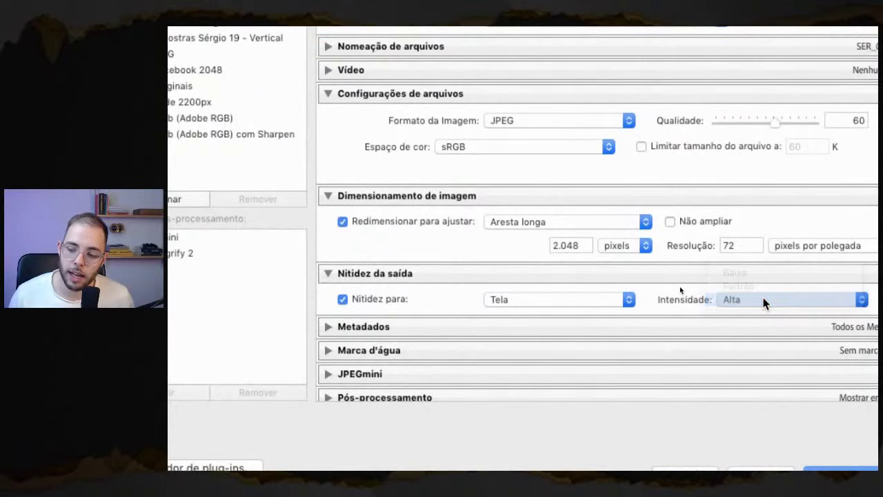
left_click(763, 302)
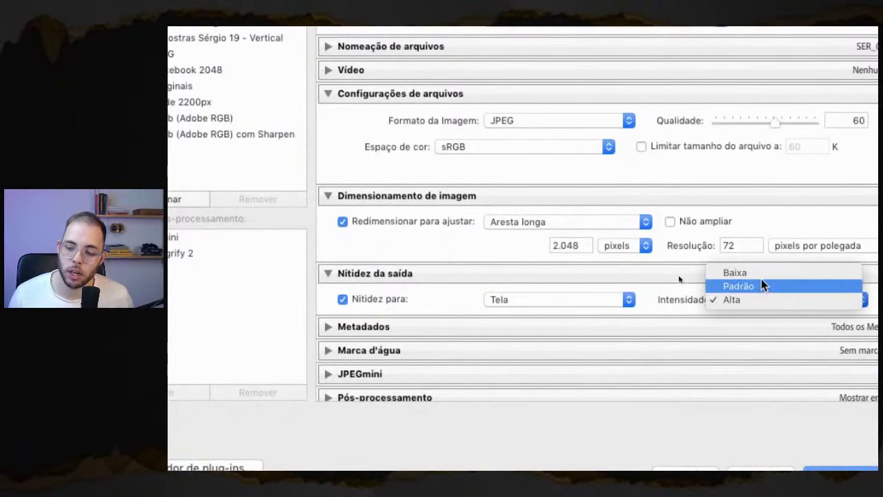
left_click(432, 290)
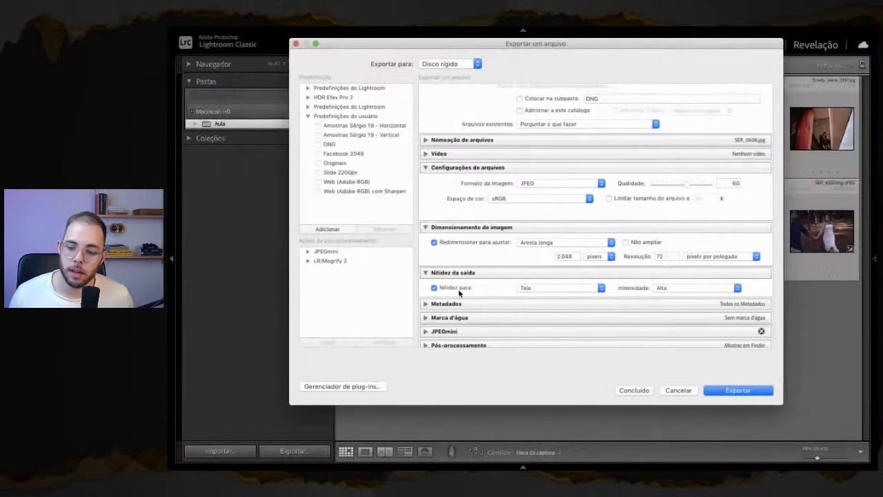
left_click(679, 390)
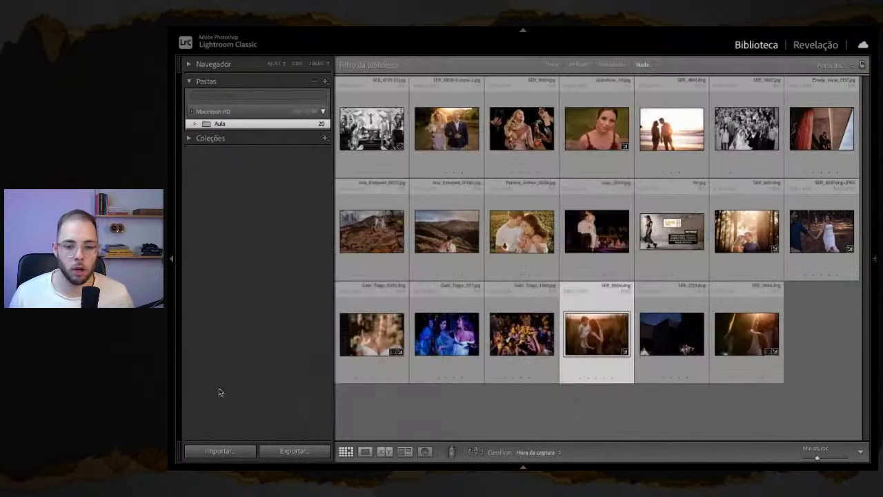